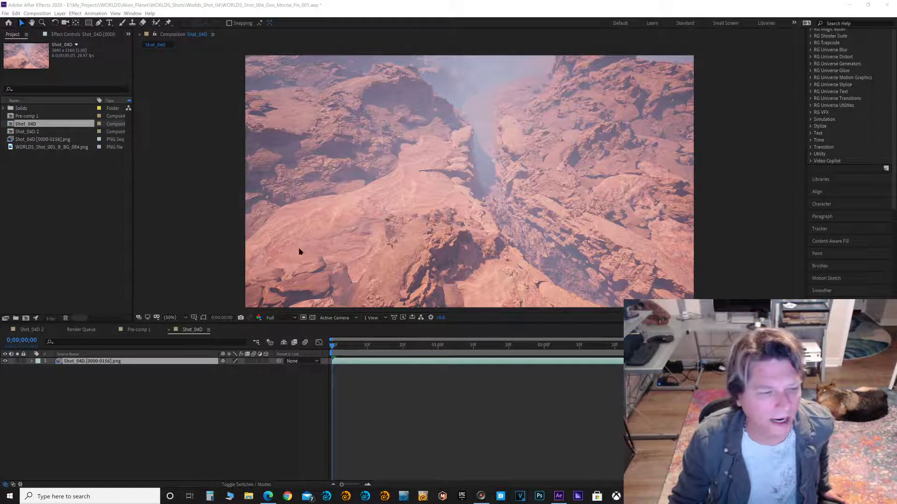
- Deselect the footage layer at the first frame and enlarge the composition viewer by shrinking the timeline area
click(331, 348)
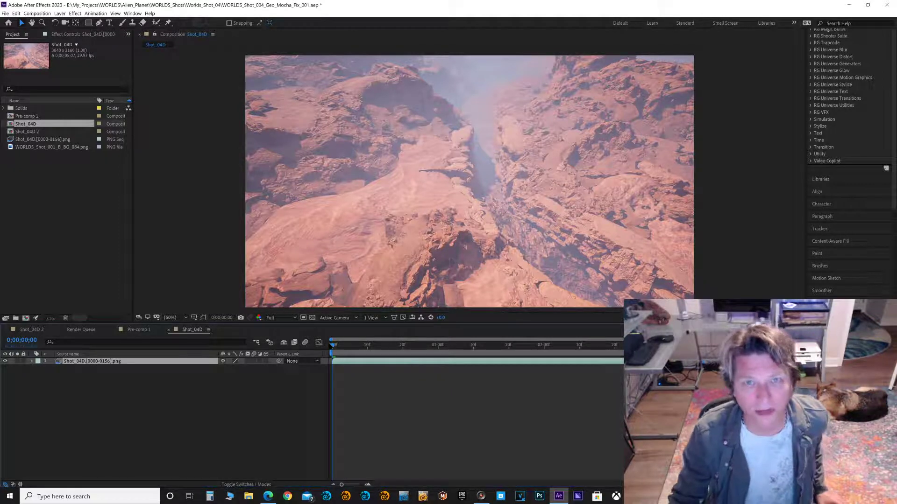
click(313, 400)
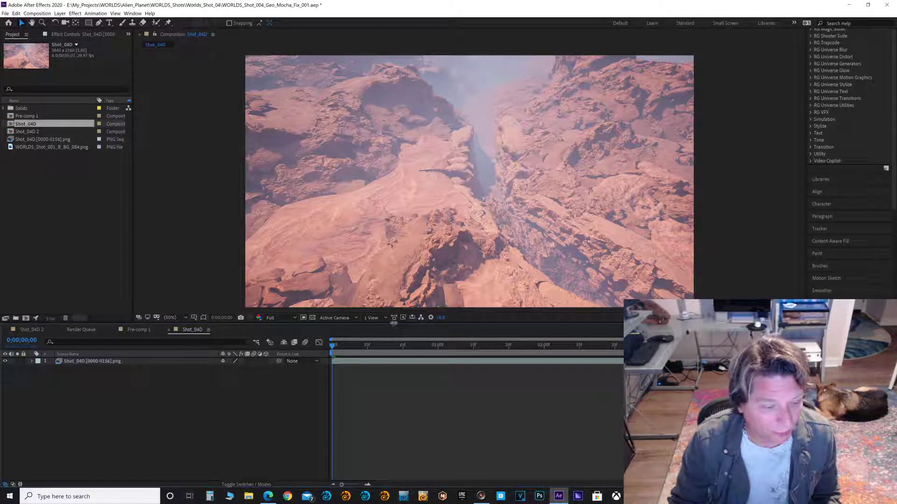
drag(394, 322, 352, 371)
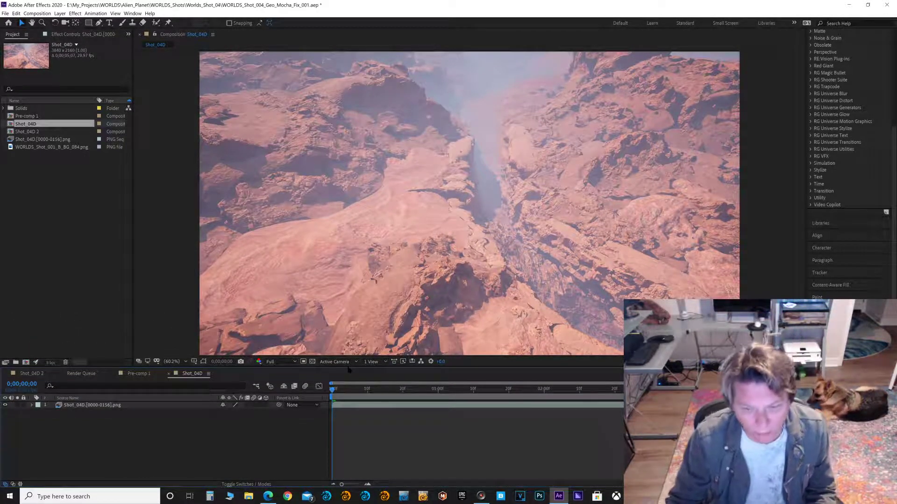
drag(348, 369, 322, 384)
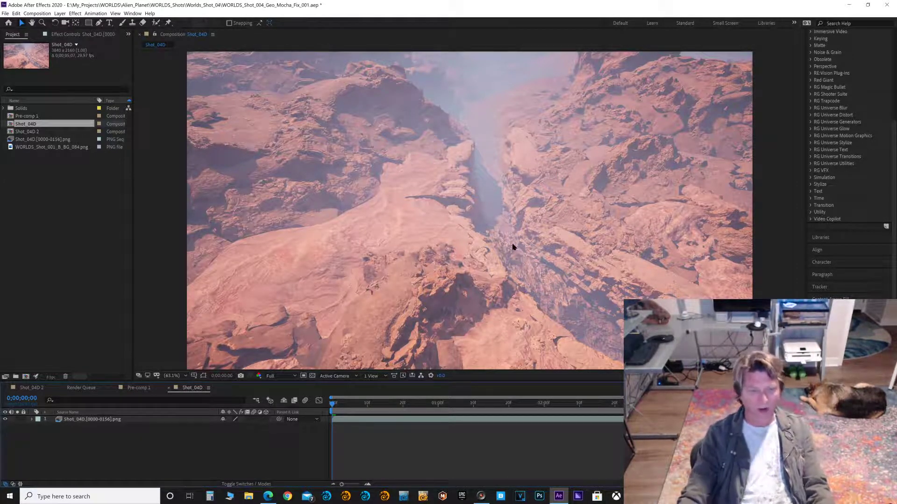
- Preview the Shot_04D composition and step frame by frame through its opening frames to examine the terrain's motion and parallax
key(space)
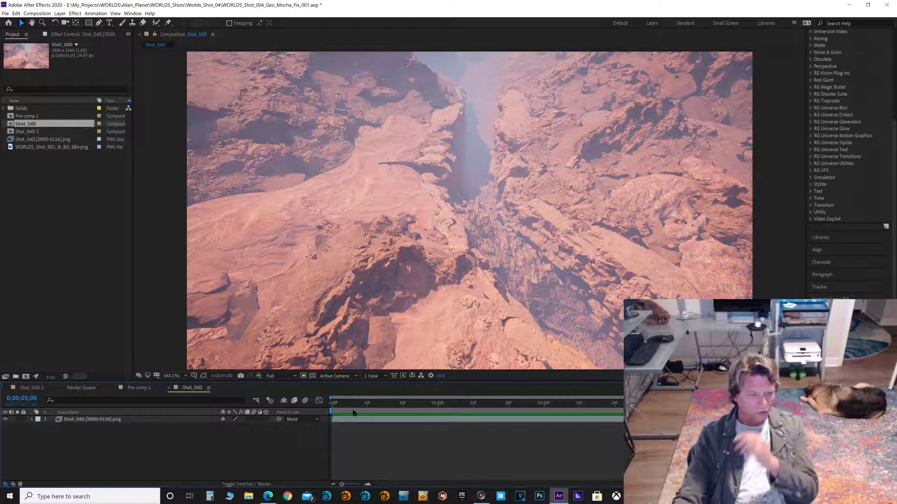
click(332, 403)
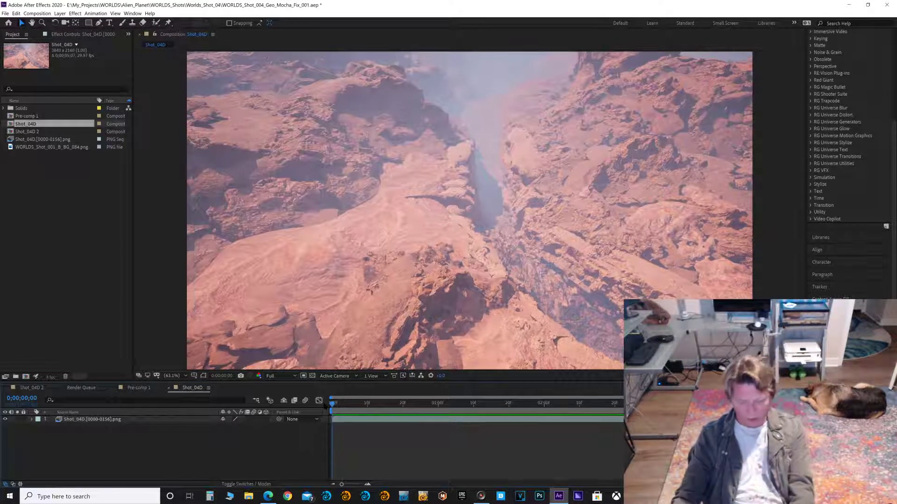
key(Page_Down)
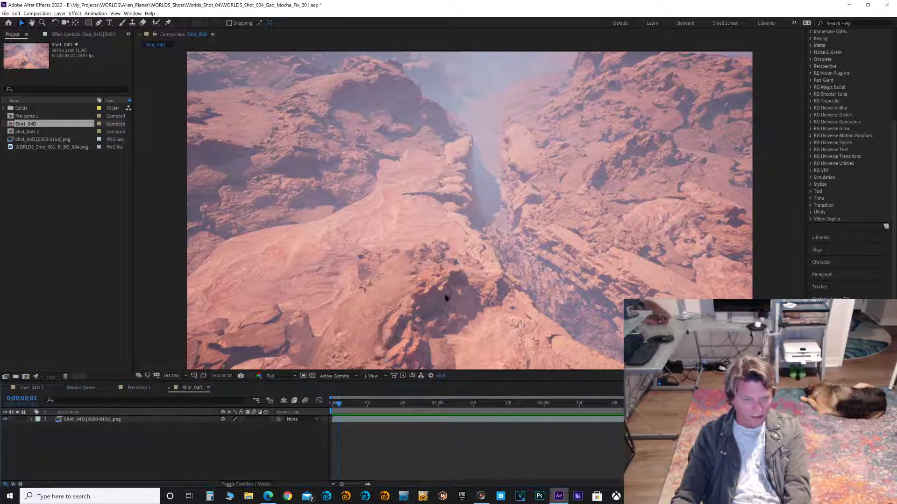
key(Page_Up)
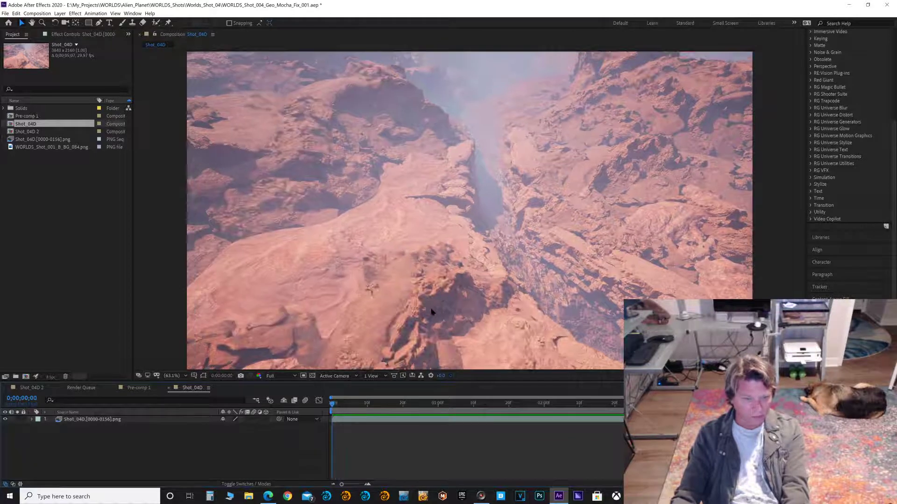
key(Page_Down)
key(Page_Down)
key(Page_Down)
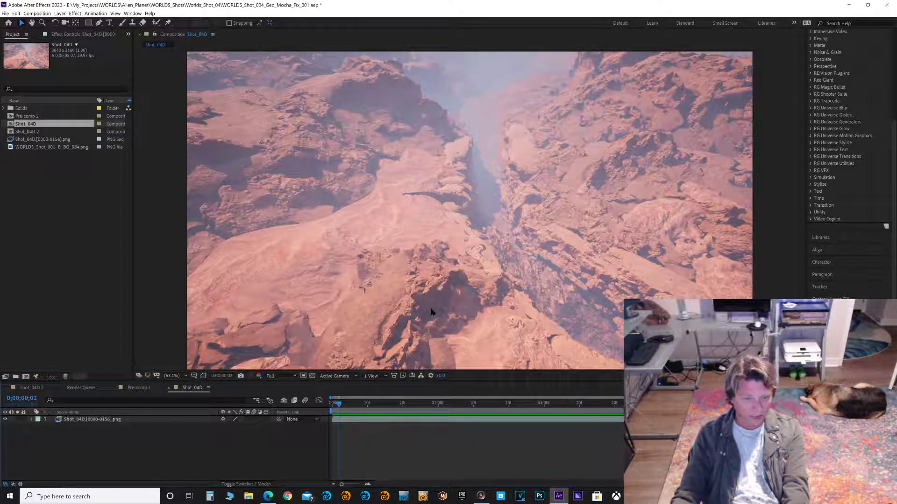
key(Page_Down)
key(Page_Down)
key(Page_Down)
key(Page_Down)
key(Page_Down)
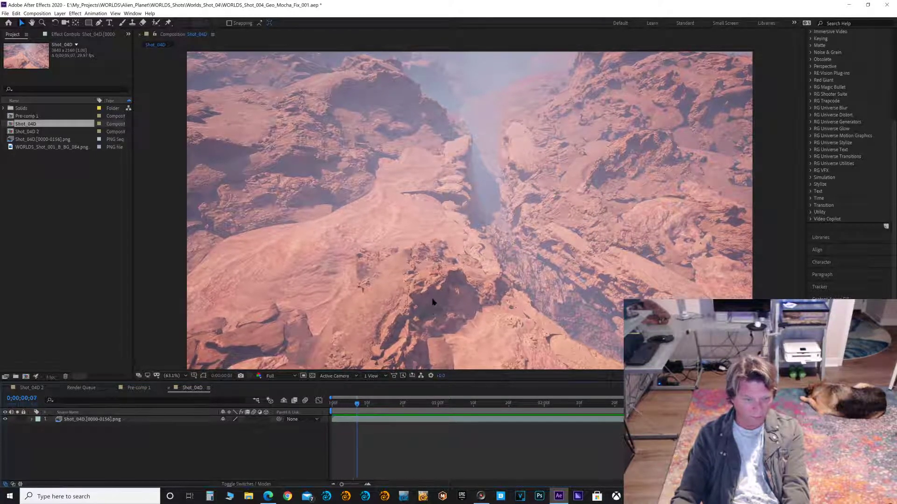
key(Page_Down)
key(Page_Down)
key(Page_Down)
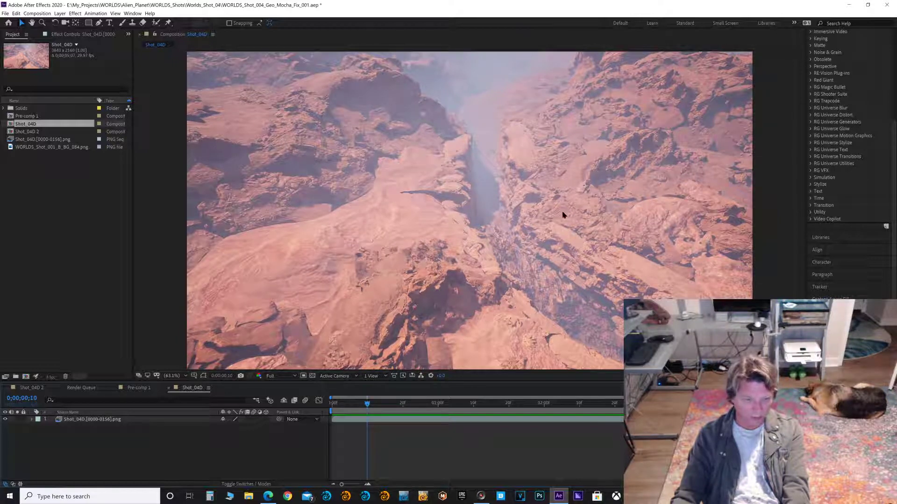
key(Page_Down)
key(Page_Down)
key(Page_Down)
key(Page_Down)
key(Page_Down)
key(Page_Down)
key(Page_Down)
key(Page_Down)
key(Page_Down)
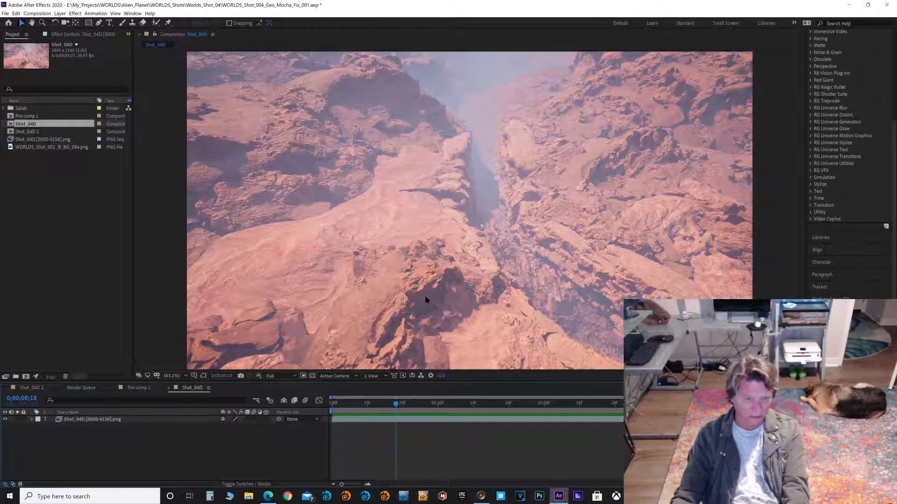
key(Page_Up)
key(Page_Up)
key(Page_Up)
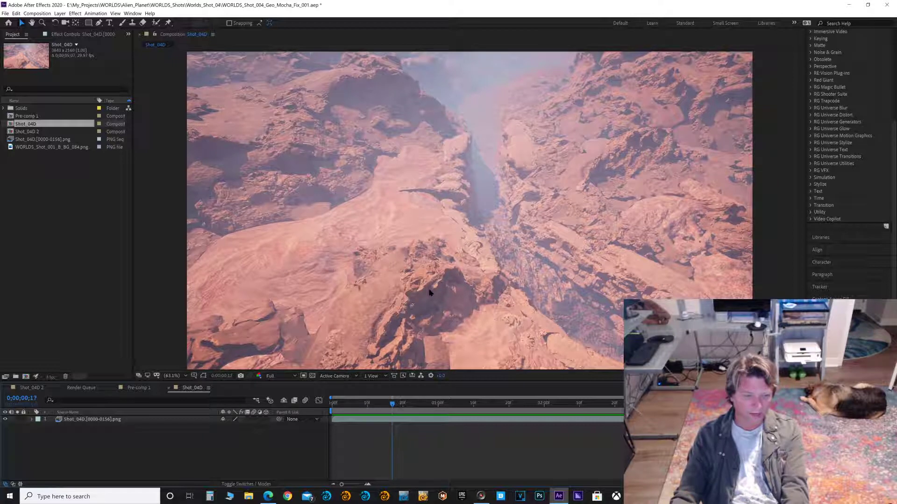
key(Page_Down)
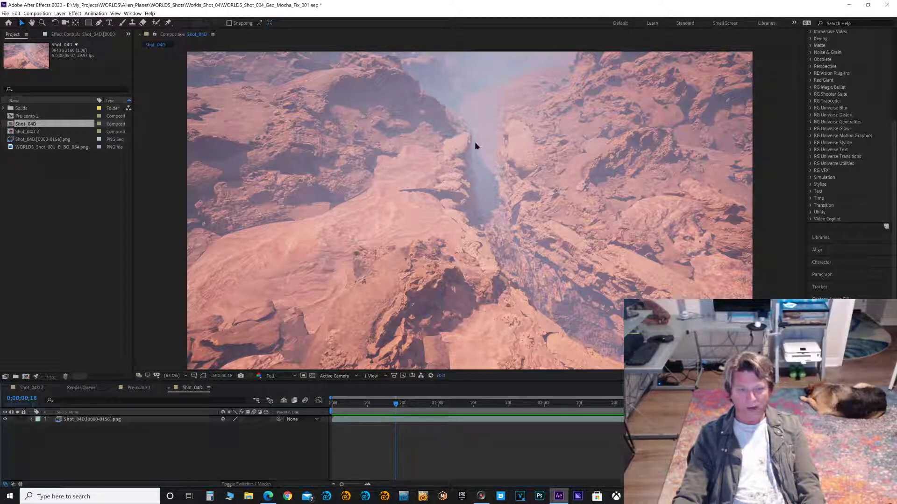
key(space)
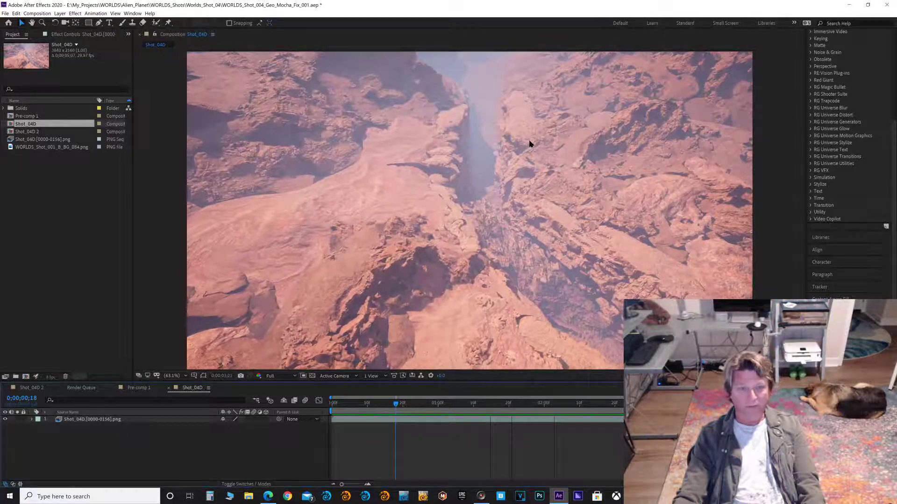
key(space)
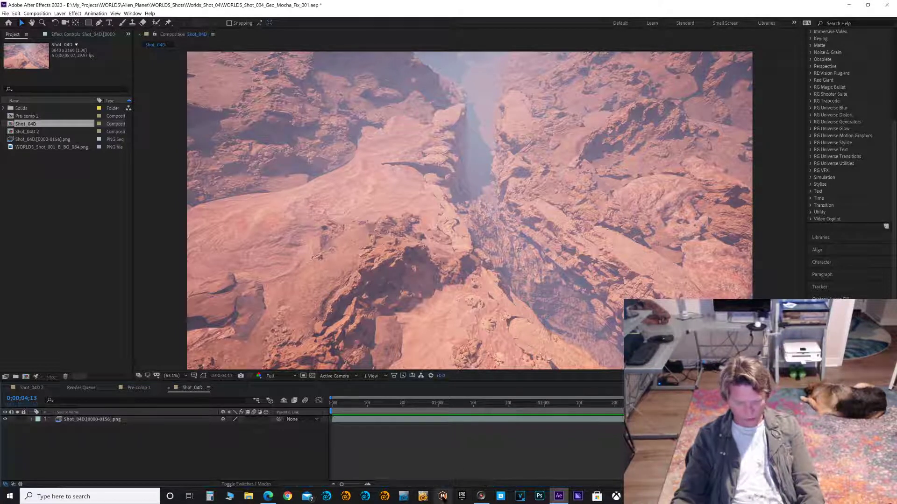
- Switch to Mocha Pro and start a new project with the Shot_04D.0000.png image sequence as its clip
click(443, 498)
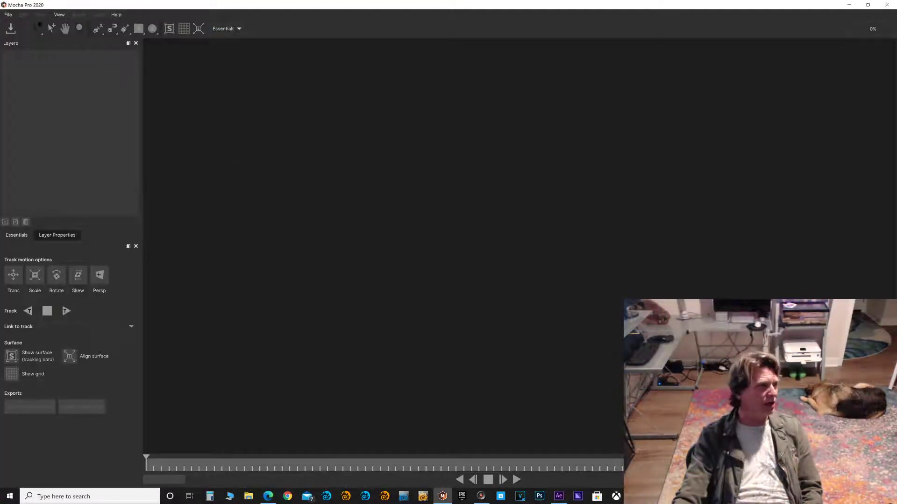
click(8, 14)
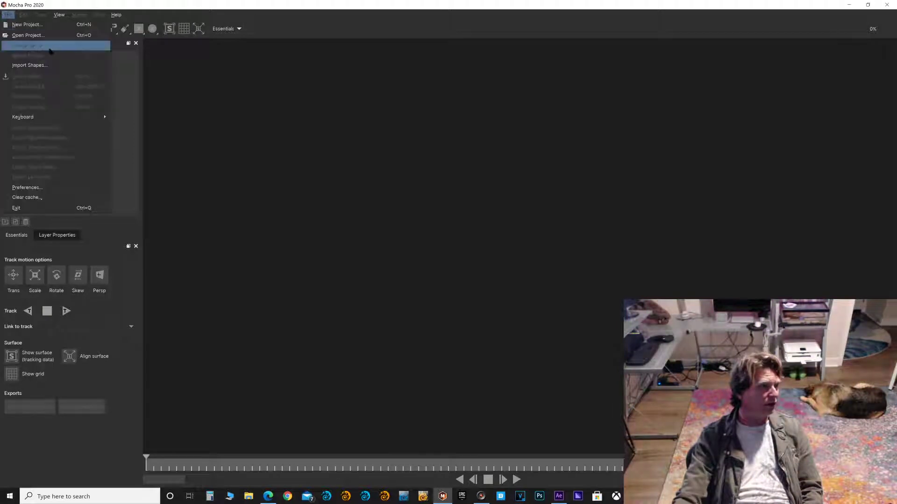
click(75, 24)
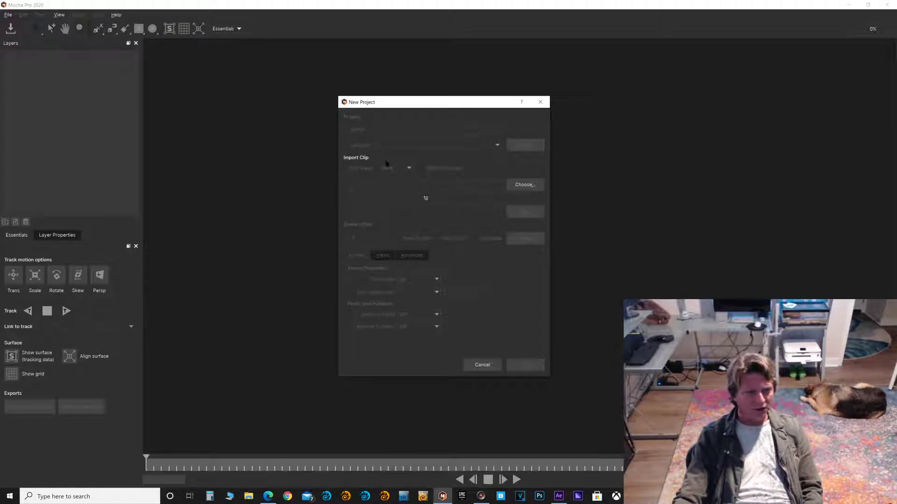
click(524, 185)
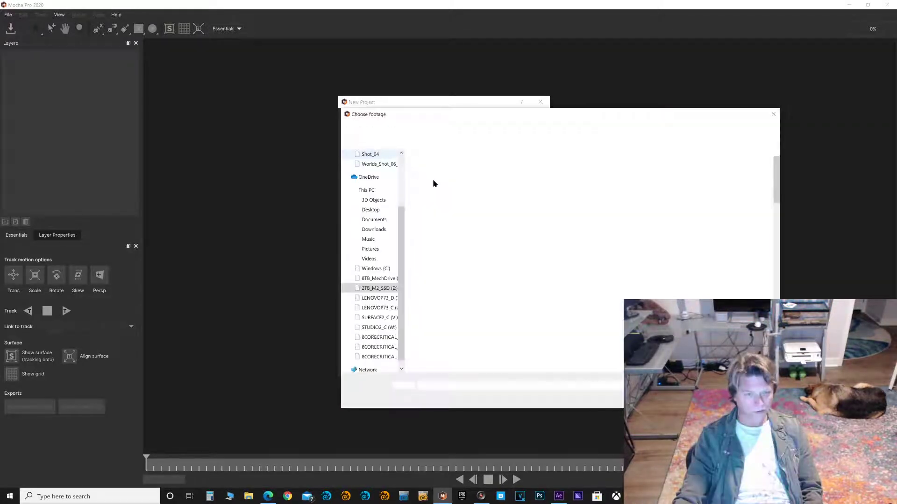
double_click(474, 177)
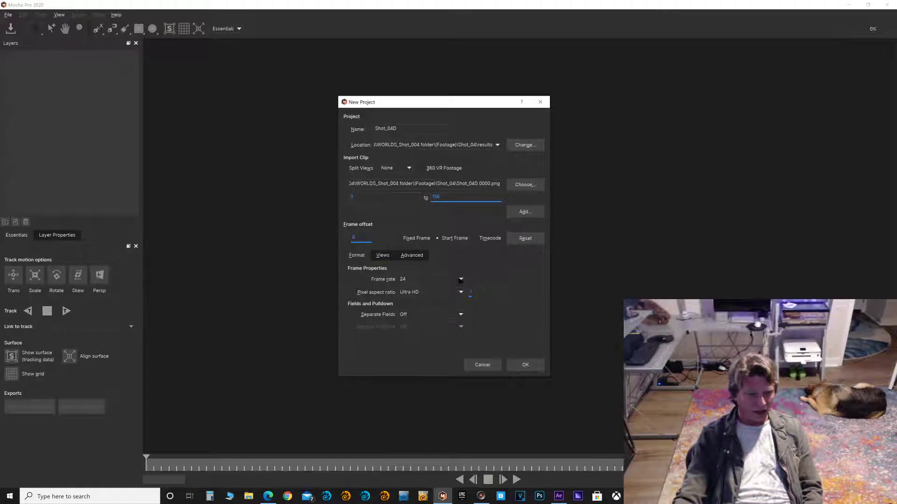
- Set the new project's frame rate to 29.97 and create it, overwriting the existing Shot_04D.mocha file
click(461, 280)
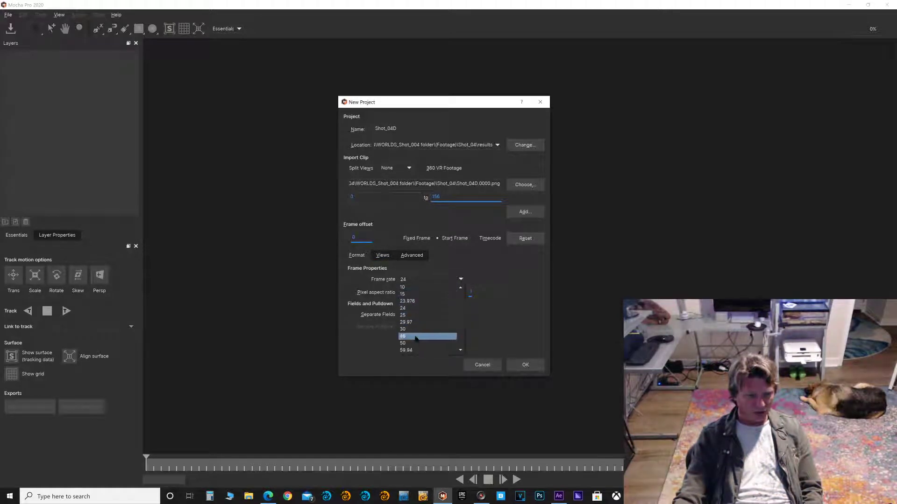
click(440, 334)
click(524, 364)
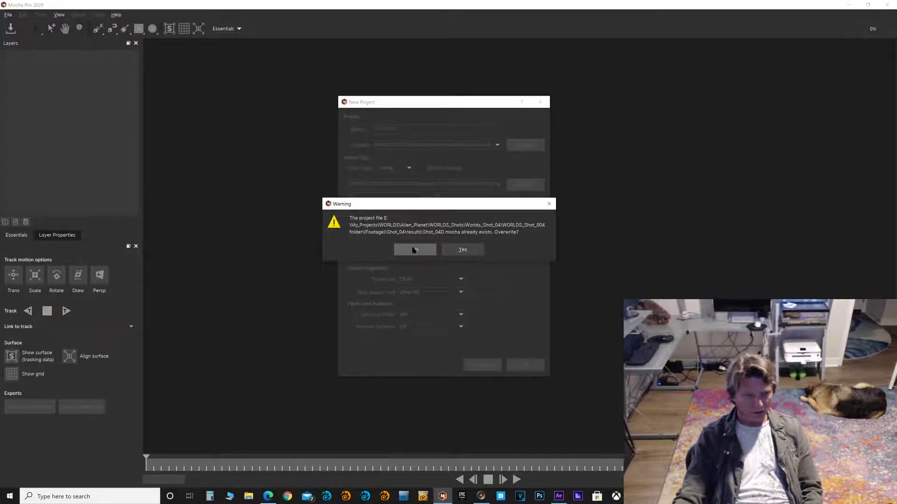
click(413, 251)
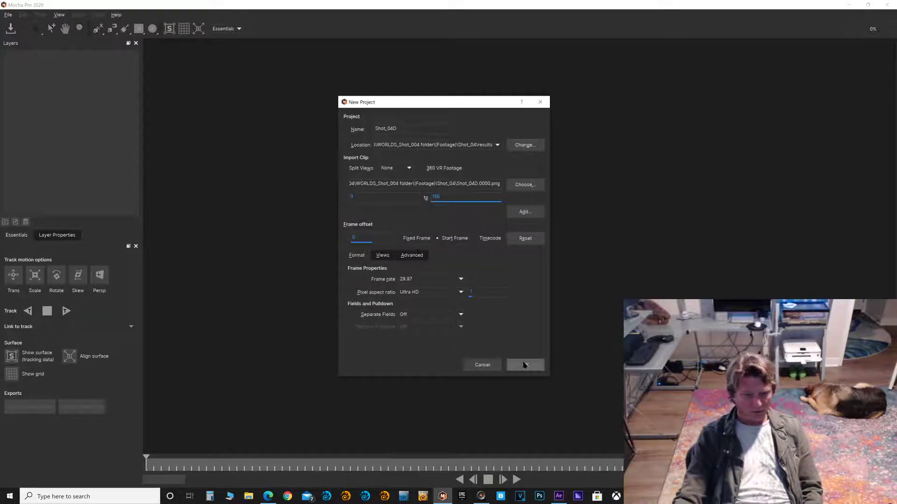
click(524, 363)
click(459, 249)
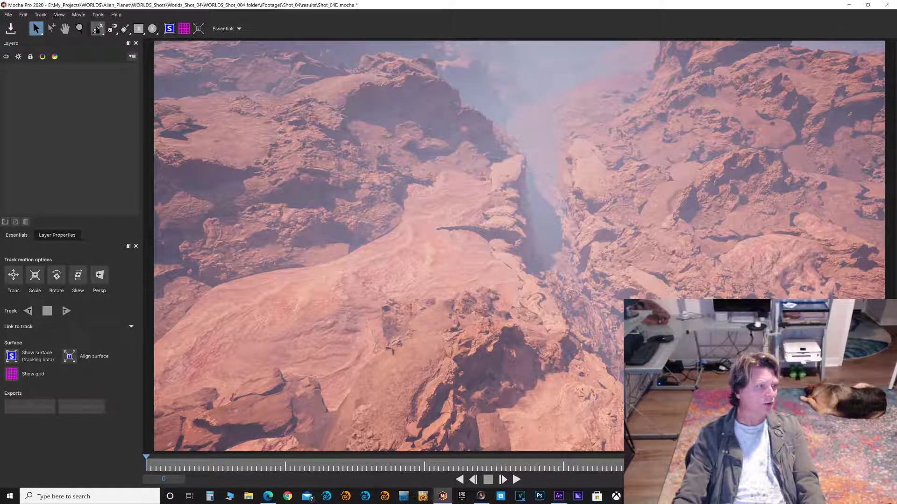
- Outline the pale rock outcrop on the right edge of the ravine with an X-Spline at frame 0 and track it forward
click(98, 28)
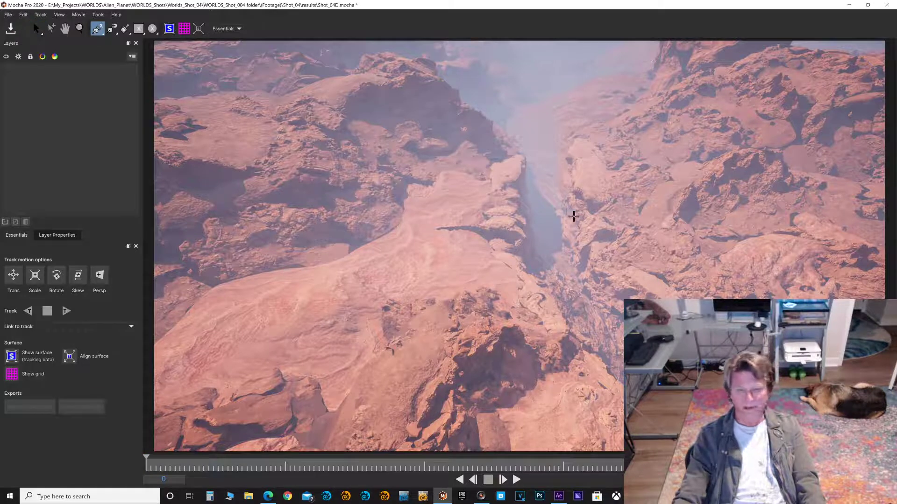
click(576, 208)
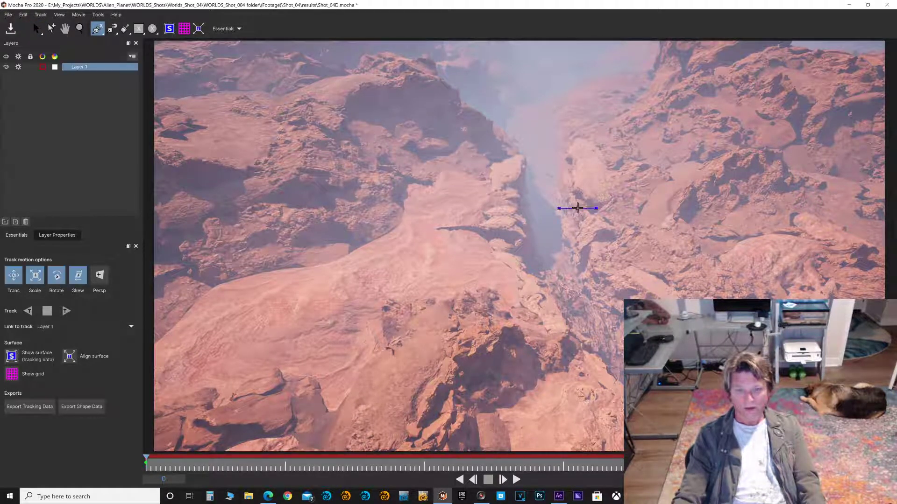
click(597, 220)
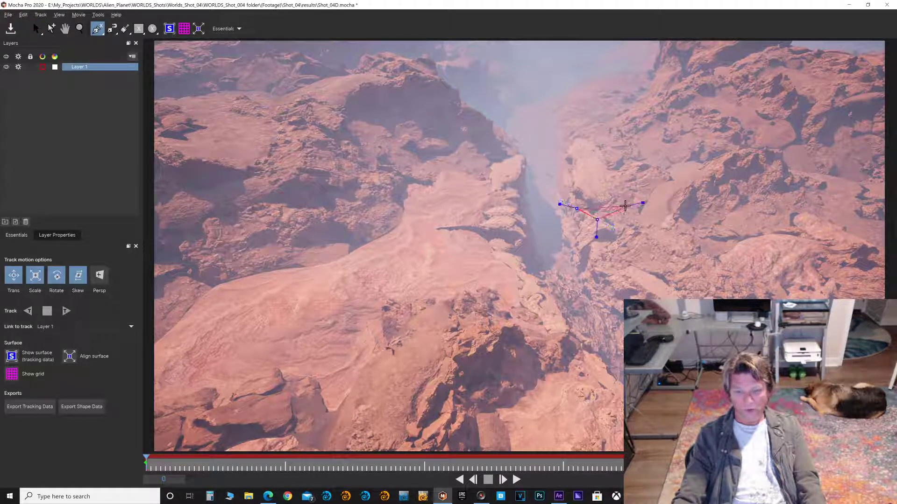
click(622, 206)
click(610, 164)
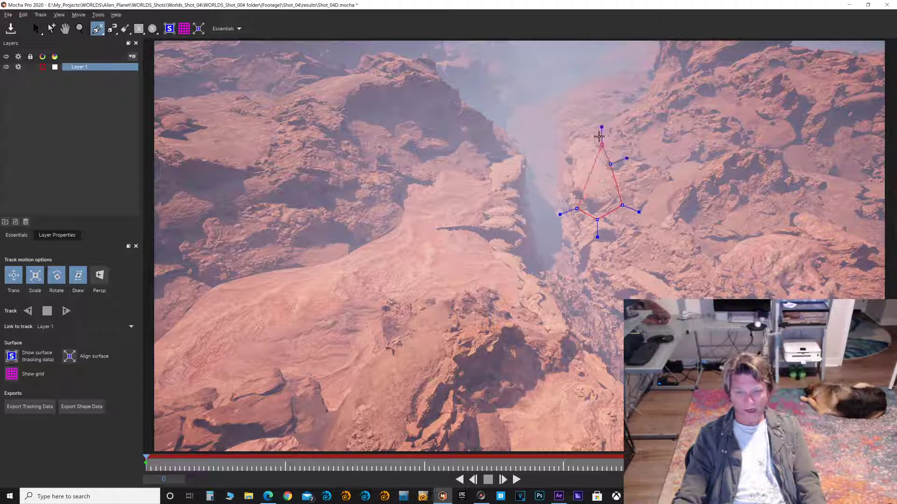
click(601, 132)
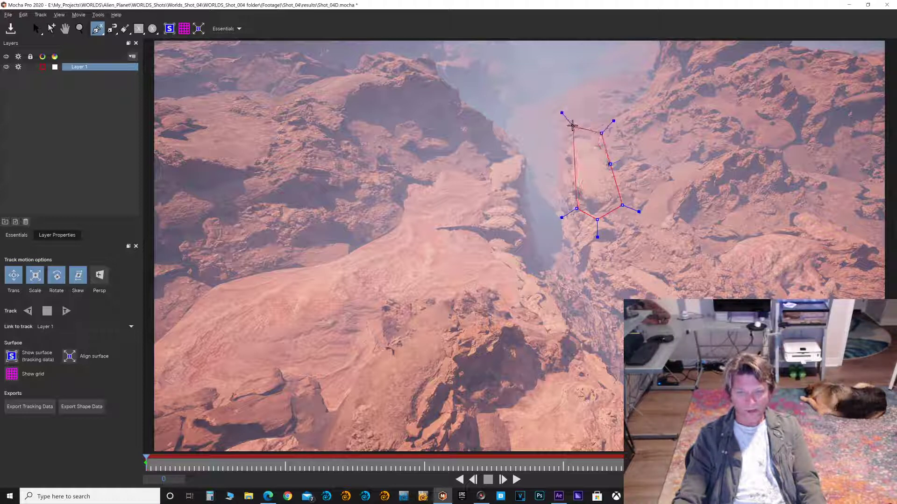
click(574, 130)
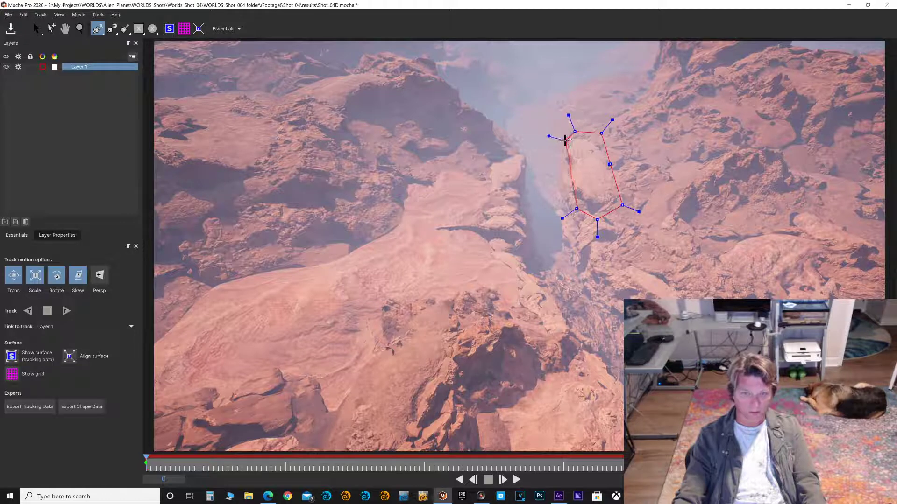
click(566, 140)
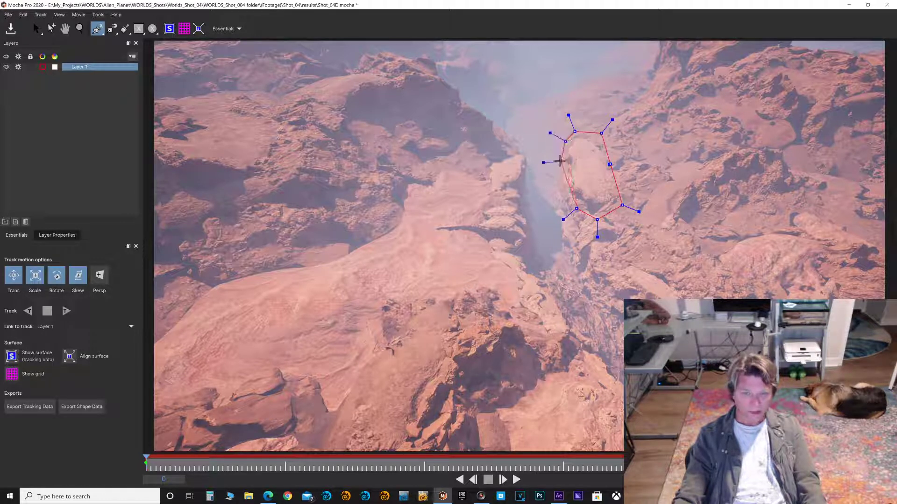
click(560, 161)
click(561, 179)
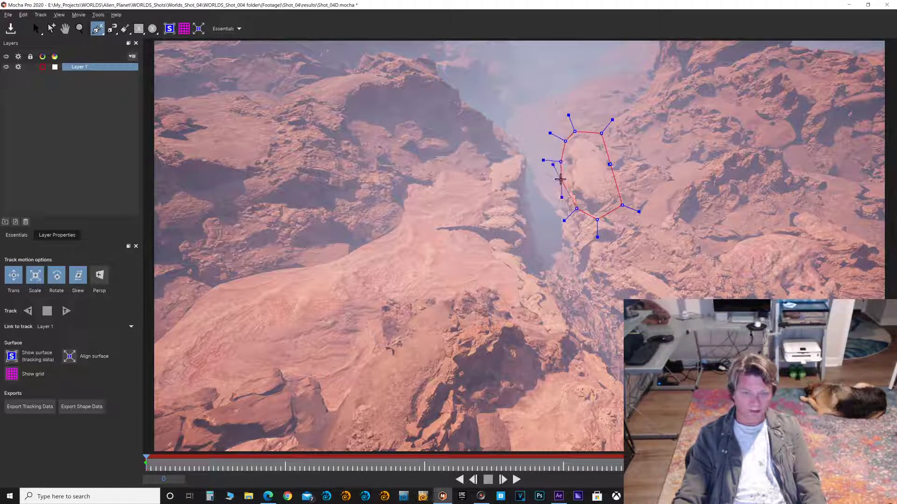
right_click(569, 203)
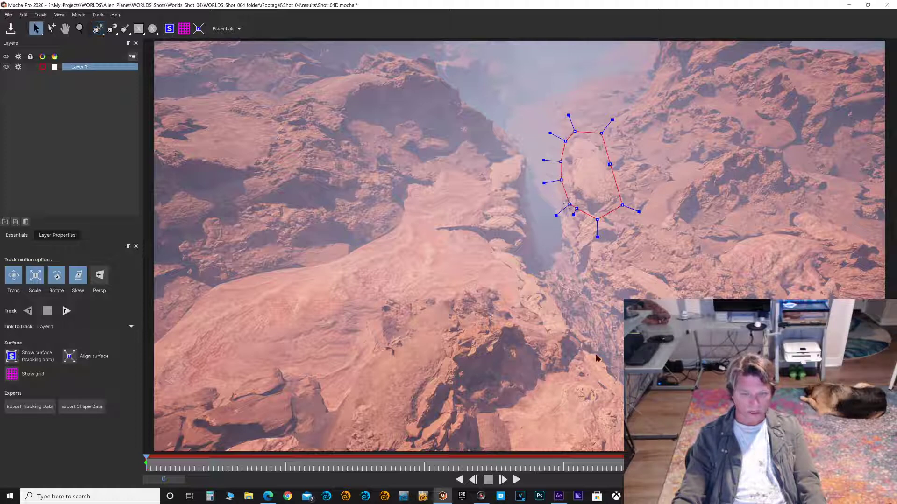
click(66, 312)
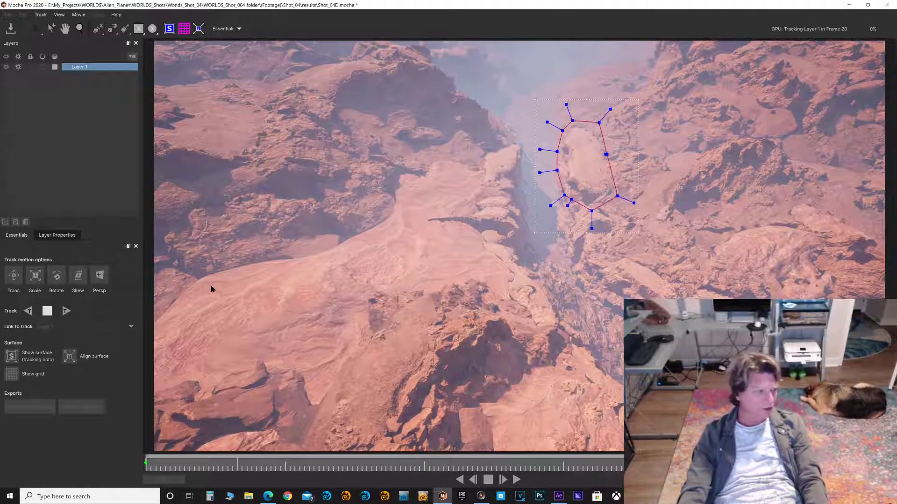
- Stop the forward track and check the After Effects Transform Data format for exporting tracking data, without exporting anything
click(46, 311)
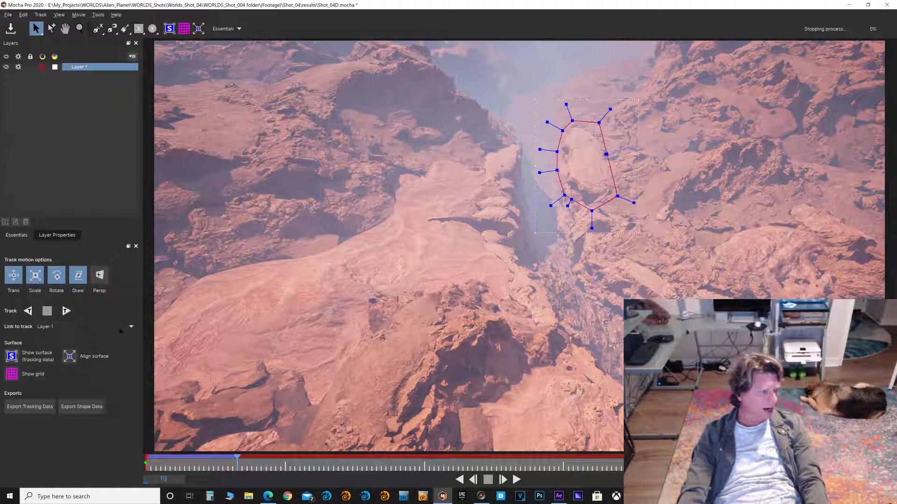
click(27, 410)
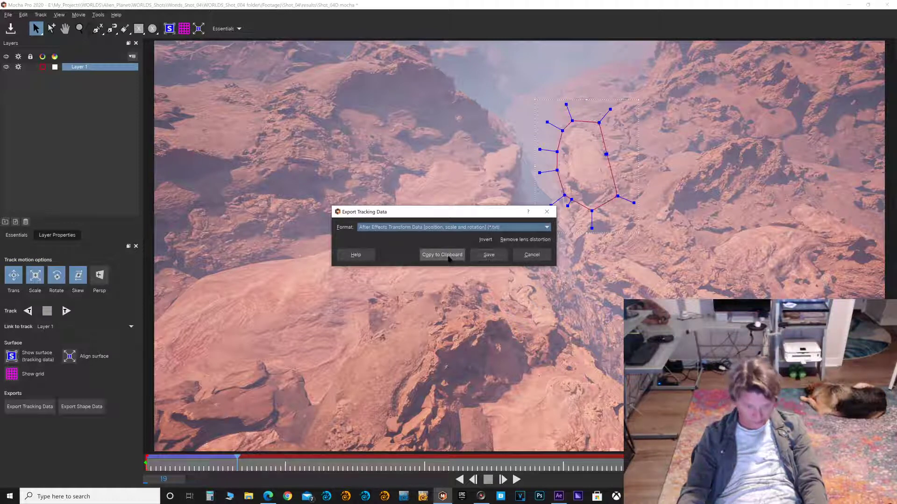
click(531, 258)
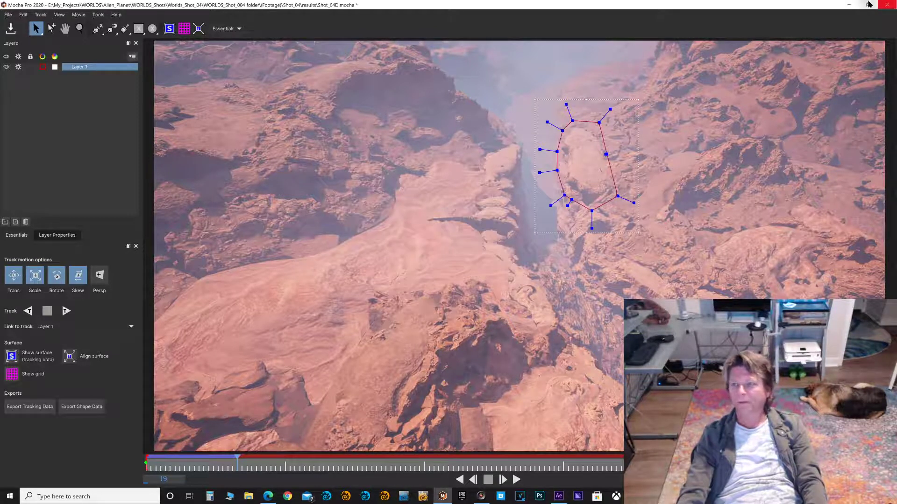
- Switch to After Effects, bring up the Pre-comp 1 composition and enlarge the timeline area to show its layers
click(848, 4)
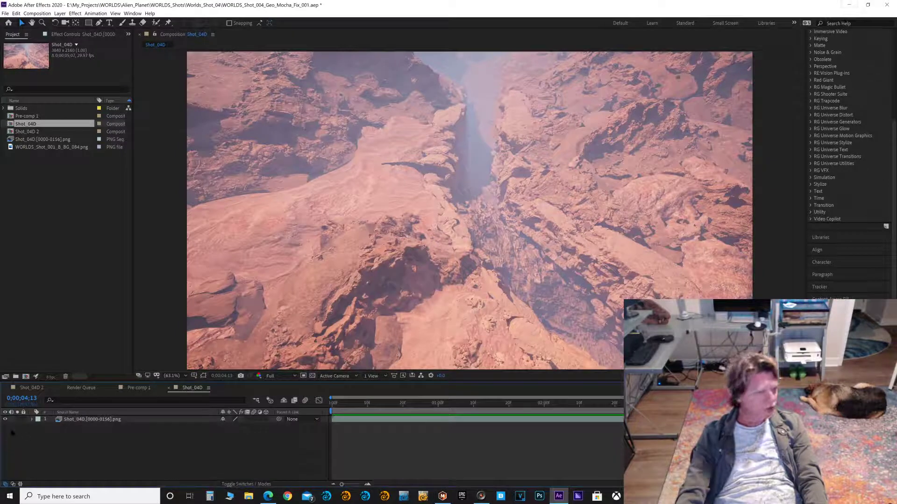
click(136, 389)
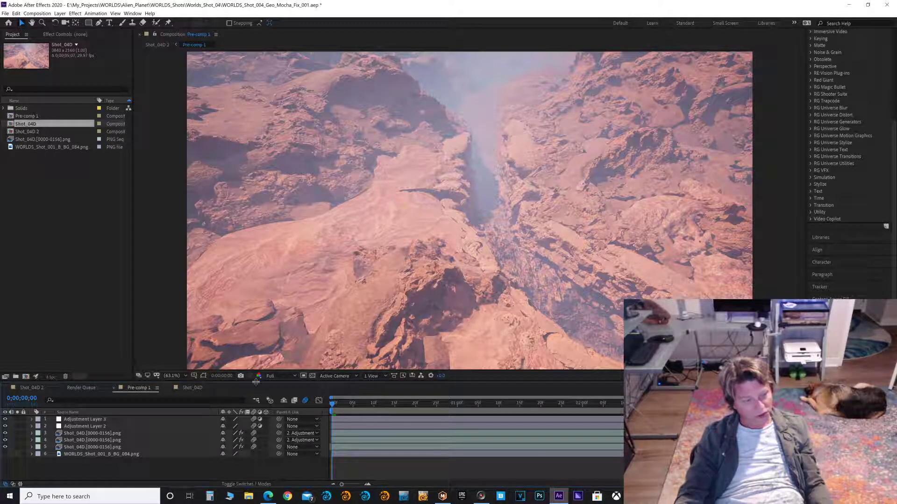
drag(256, 382, 284, 280)
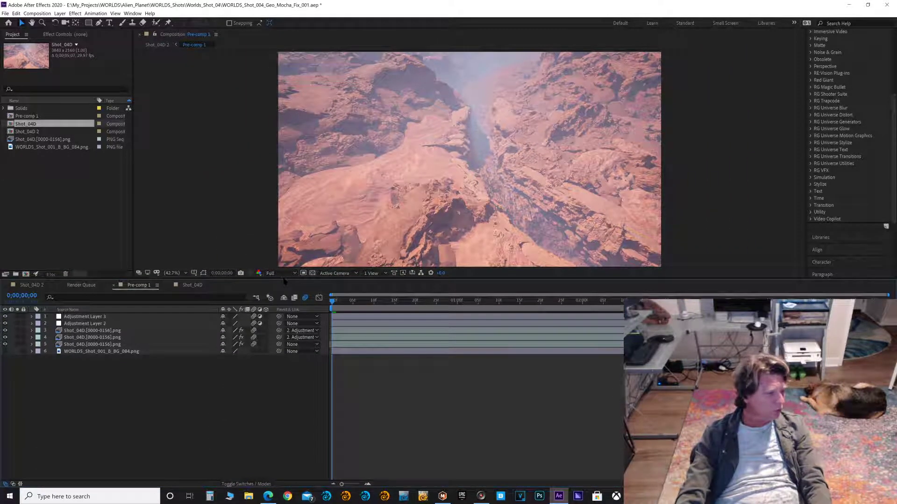
- Inspect the background and Shot_04D layers in Pre-comp 1 and reveal Adjustment Layer 2's Transform keyframes
click(122, 353)
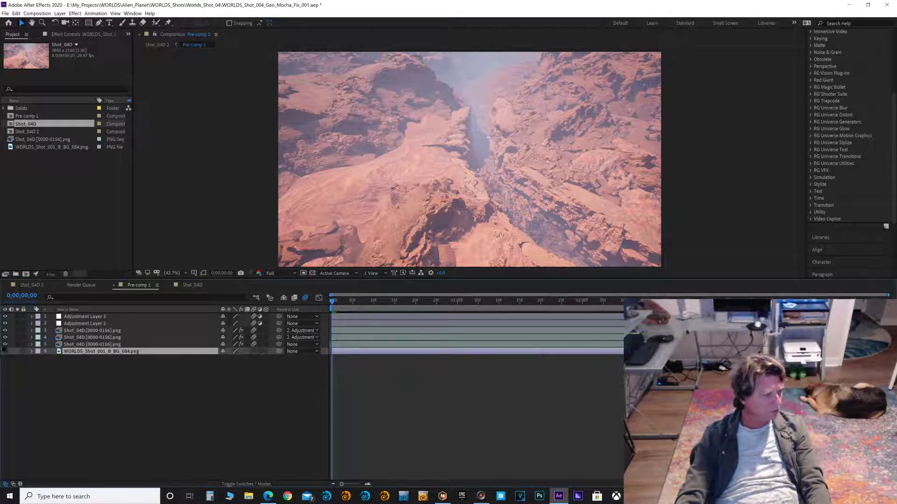
click(4, 345)
click(4, 345)
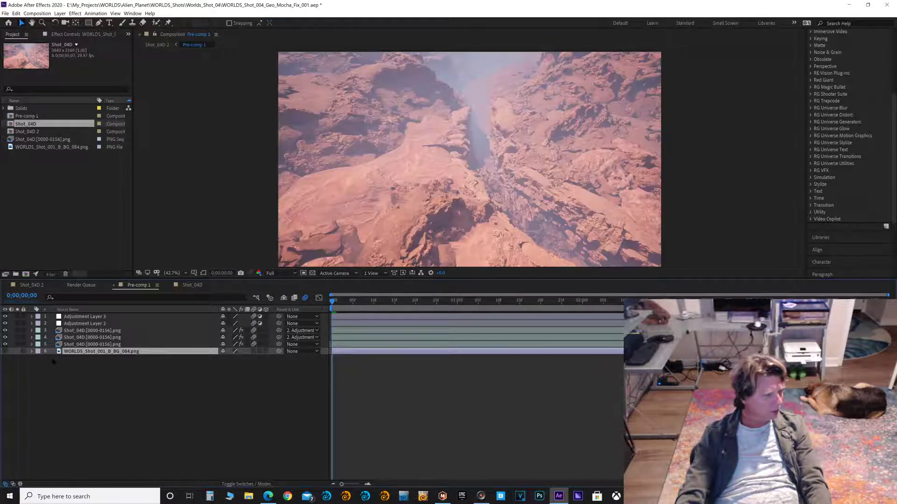
click(103, 345)
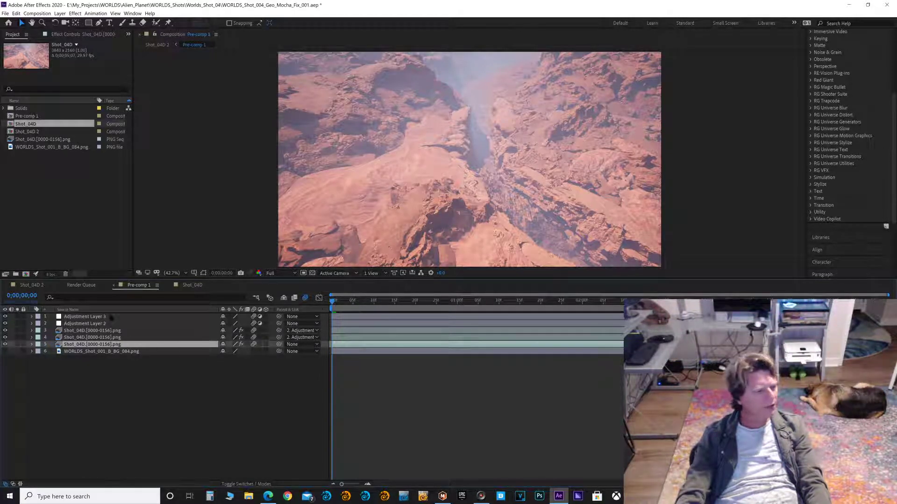
click(93, 325)
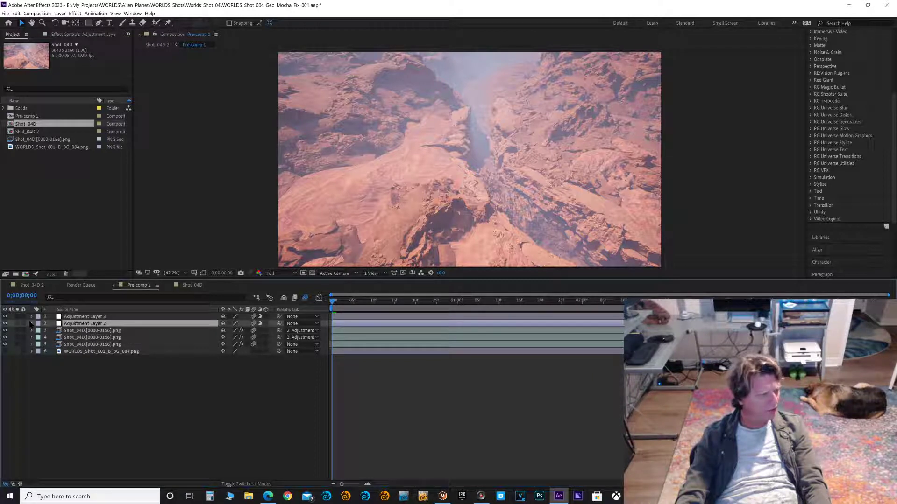
click(32, 323)
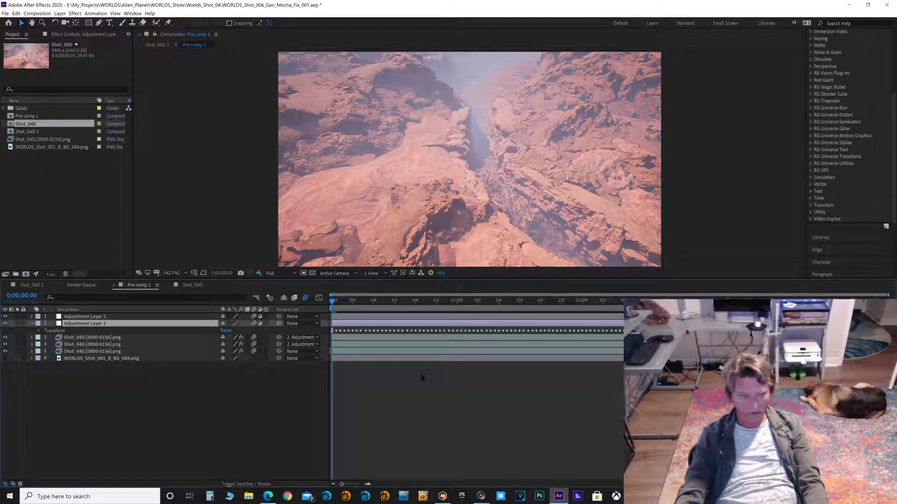
- Preview Pre-comp 1, expand the two Shot_04D layers parented to Adjustment Layer 2, and go to their time-remap keyframe at 0;00;01;28
click(94, 338)
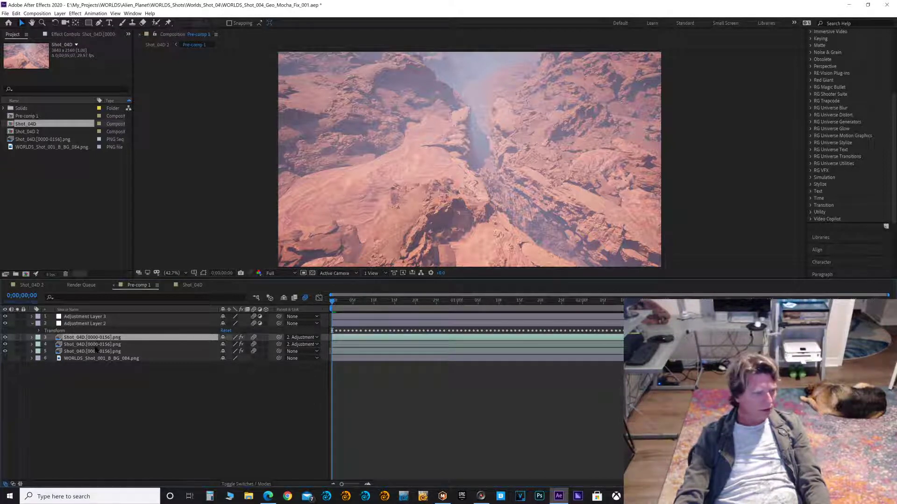
click(100, 346)
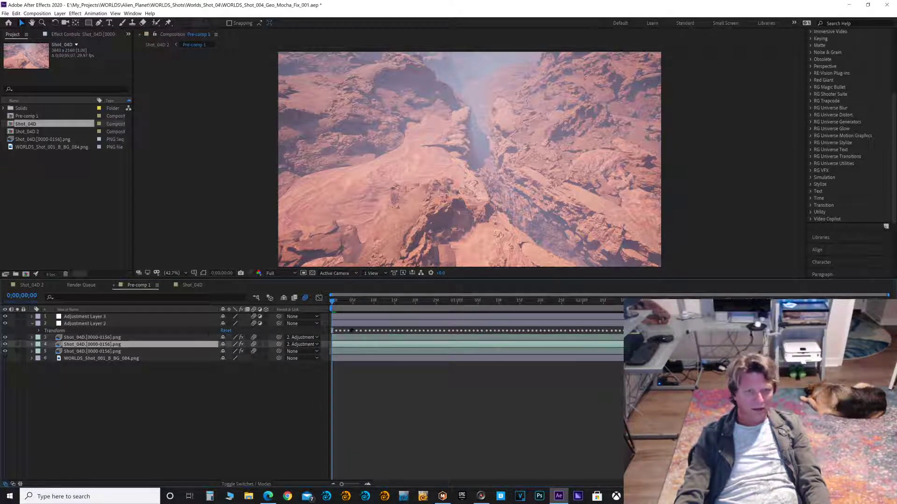
key(space)
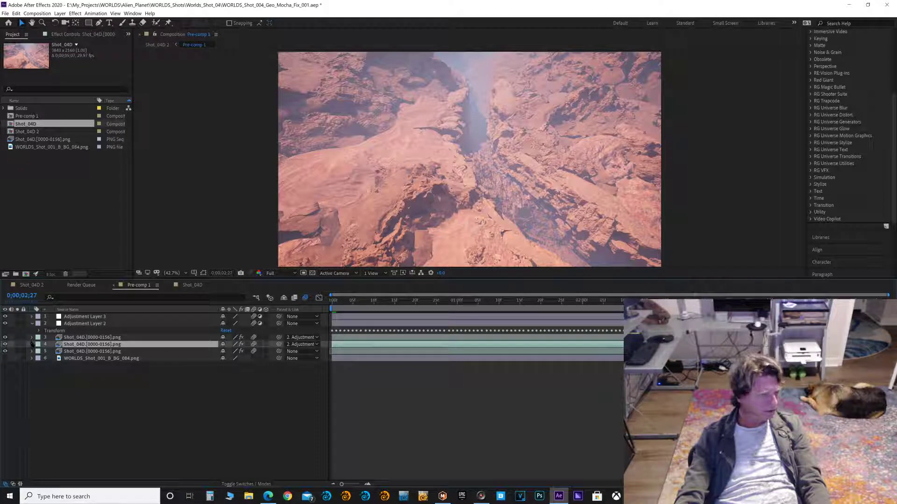
click(32, 345)
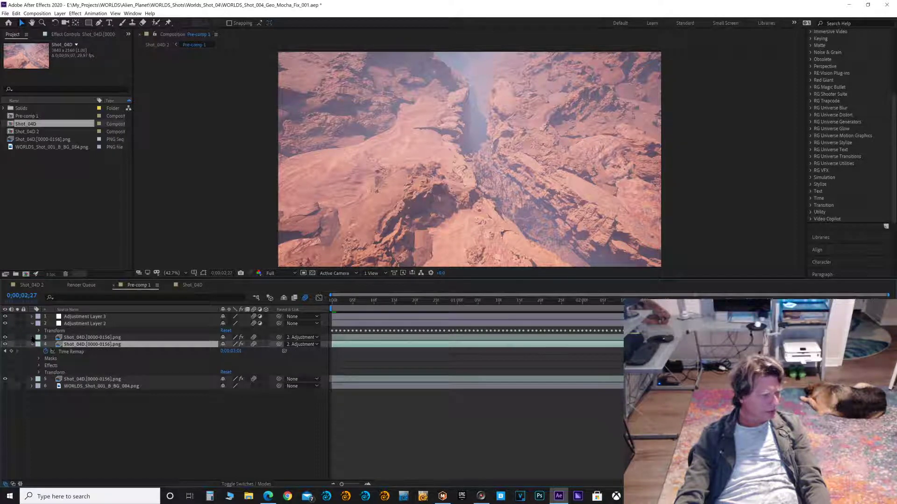
click(32, 337)
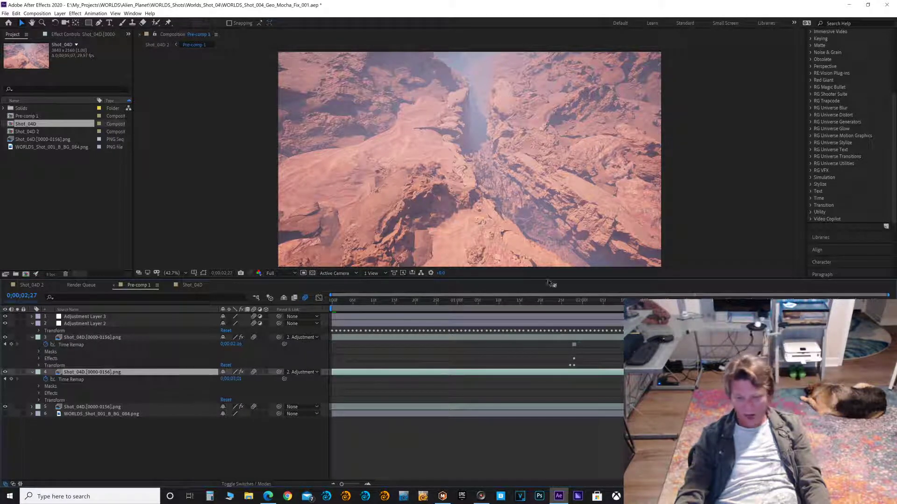
drag(560, 307, 577, 303)
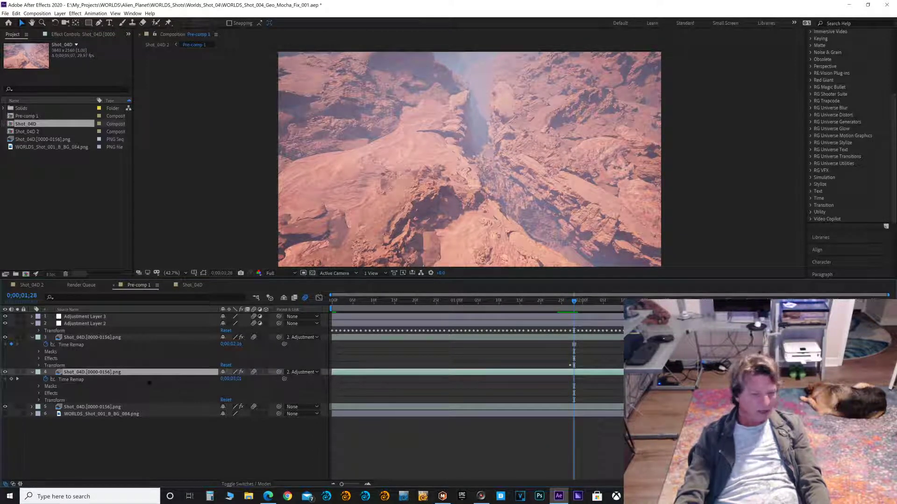
- Show Mask 1 of the uppermost Shot_04D layer in the viewer and compare frames 0;00;01;27 and 0;00;01;28
click(565, 339)
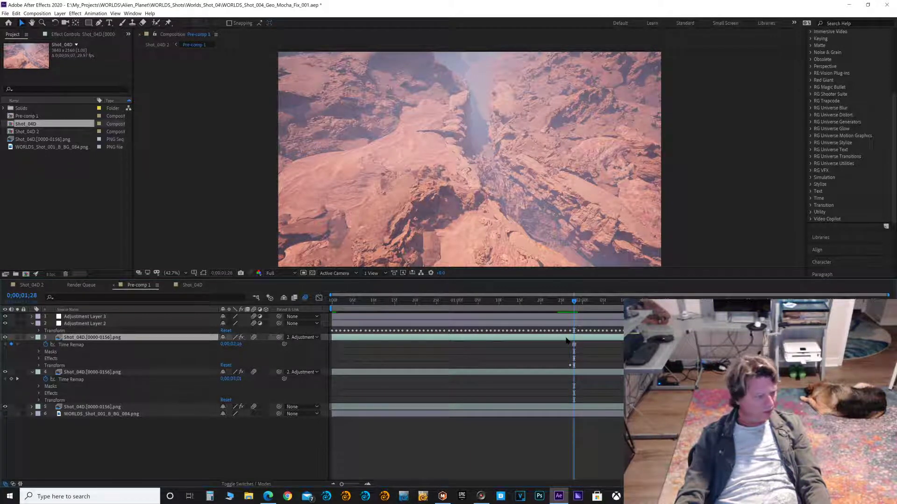
click(39, 351)
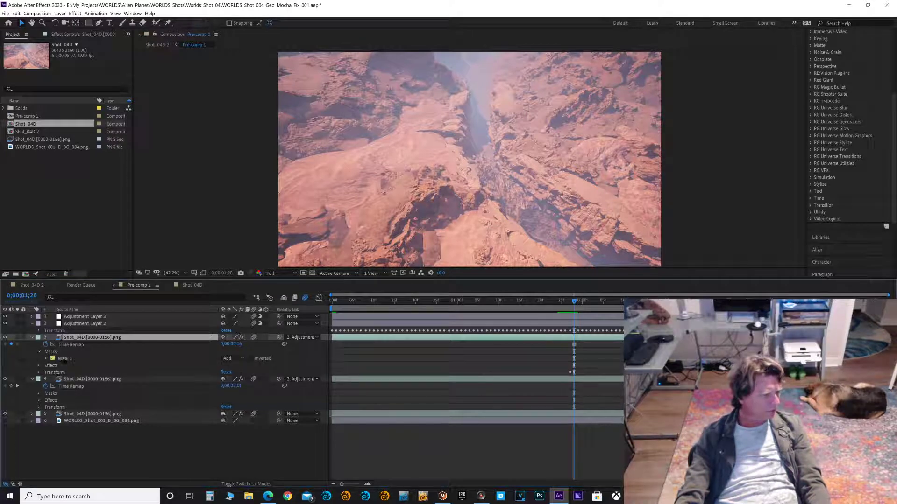
click(65, 358)
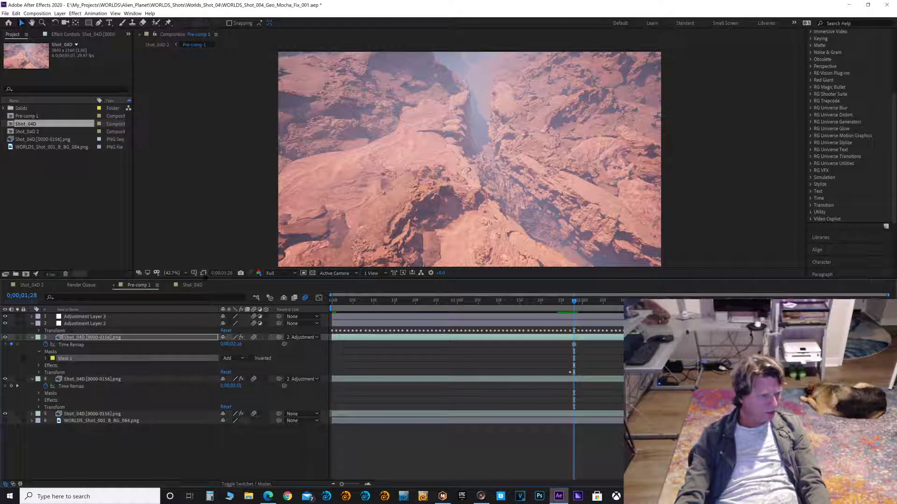
click(203, 273)
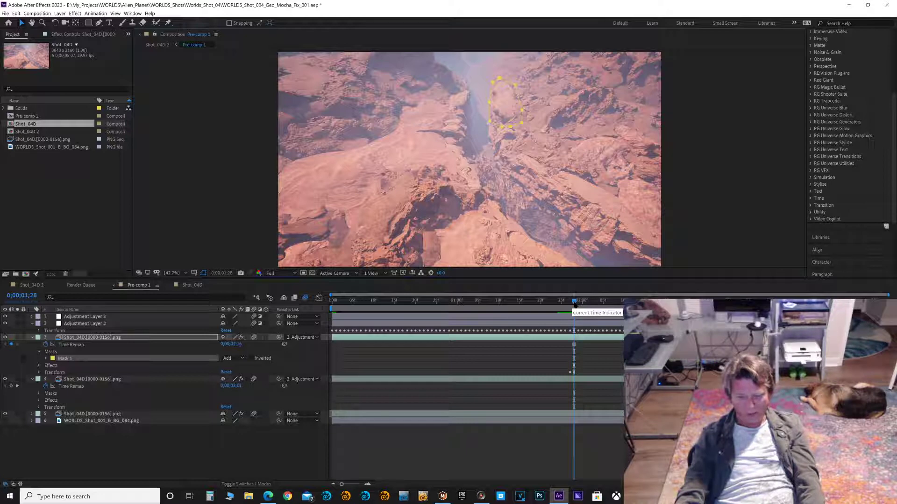
key(Page_Up)
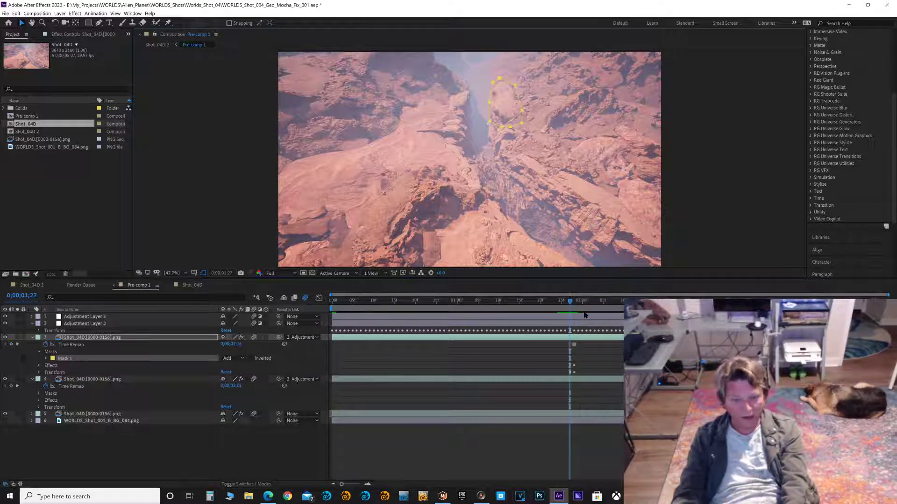
key(Page_Down)
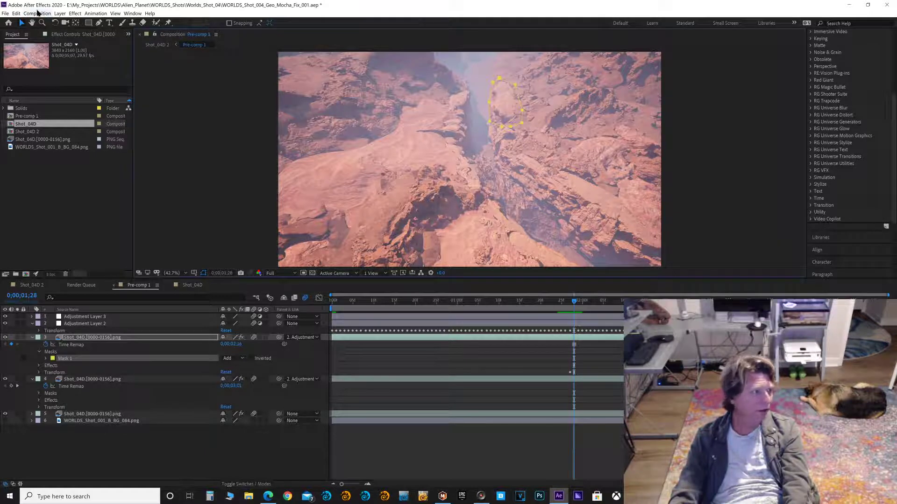
- Review the Time commands, including Enable Time Remapping and Freeze Frame, for the masked Shot_04D layer without changing them
click(36, 13)
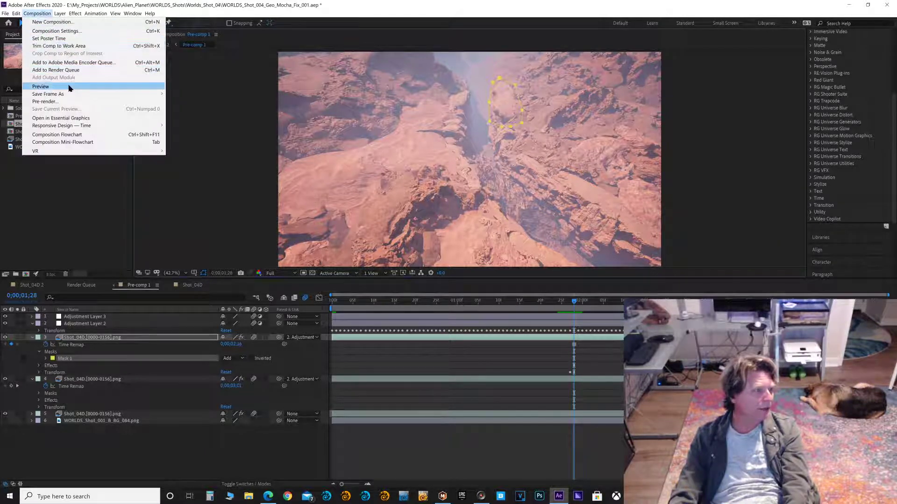
mouse_move(73, 14)
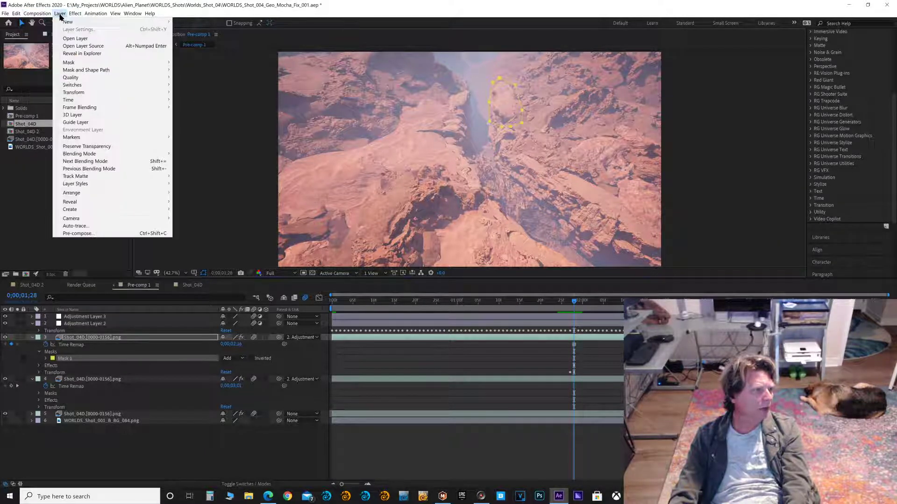
mouse_move(93, 103)
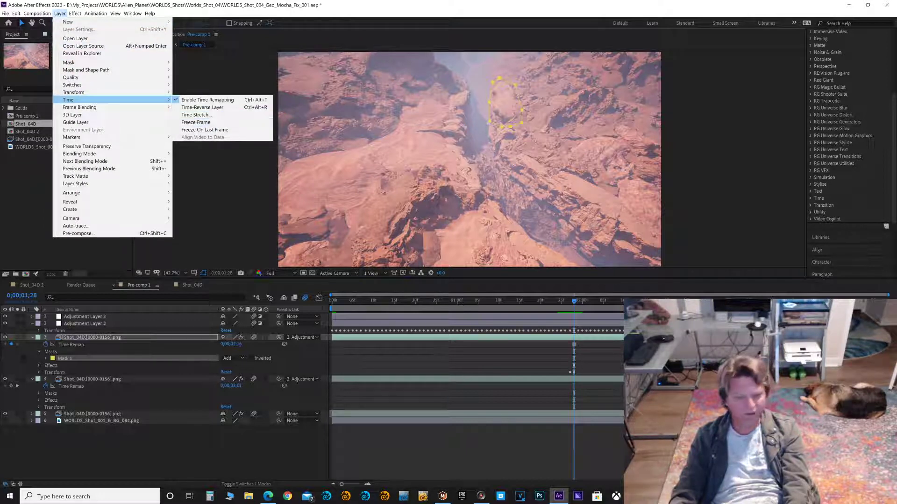
click(583, 342)
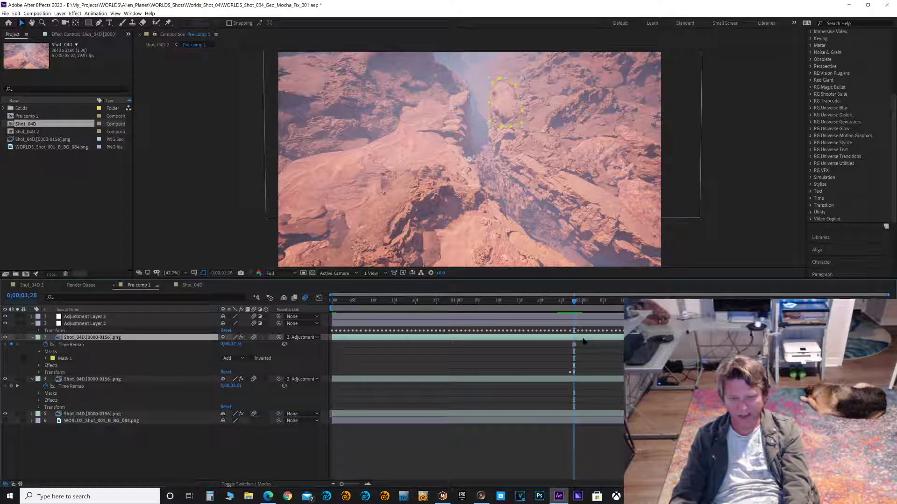
- Split the uppermost Shot_04D layer at 0;00;01;28 and delete the portion before that frame
key(Page_Up)
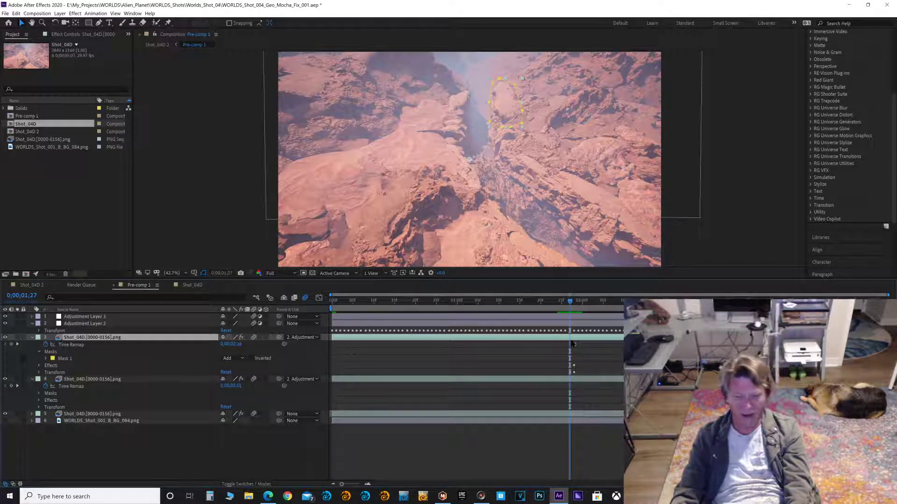
key(Page_Down)
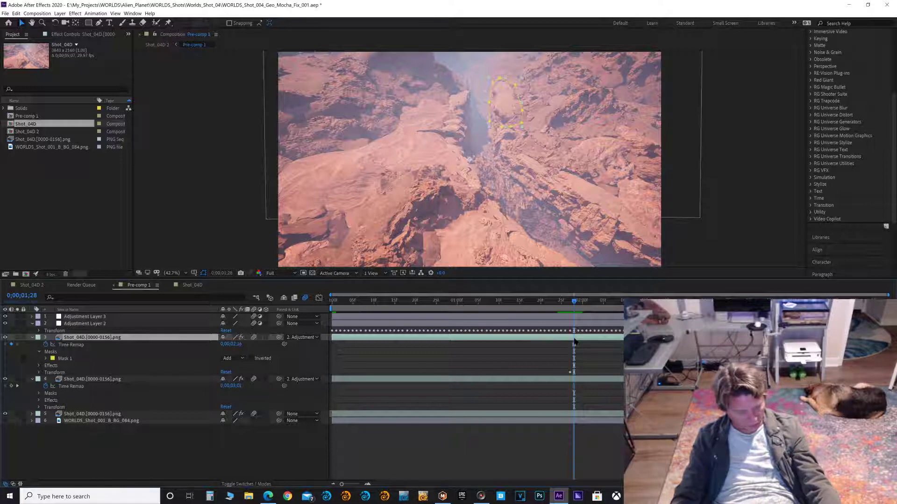
key(ctrl+shift+d)
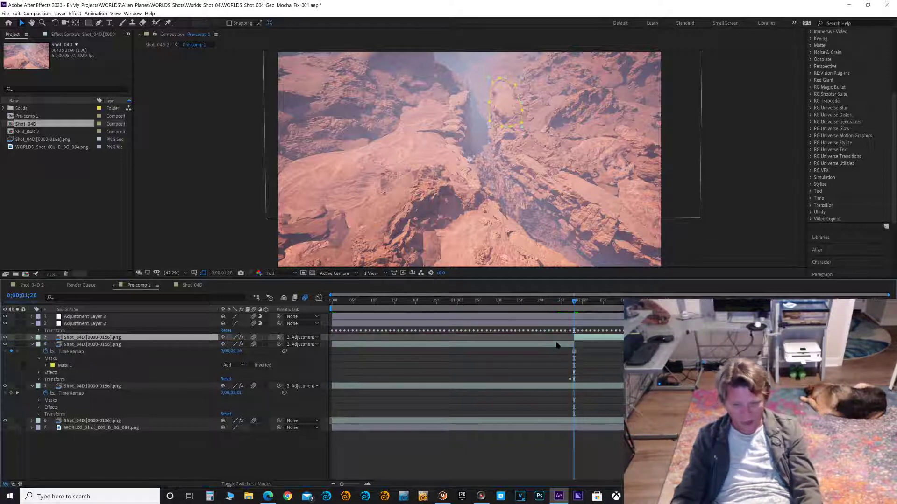
key(Delete)
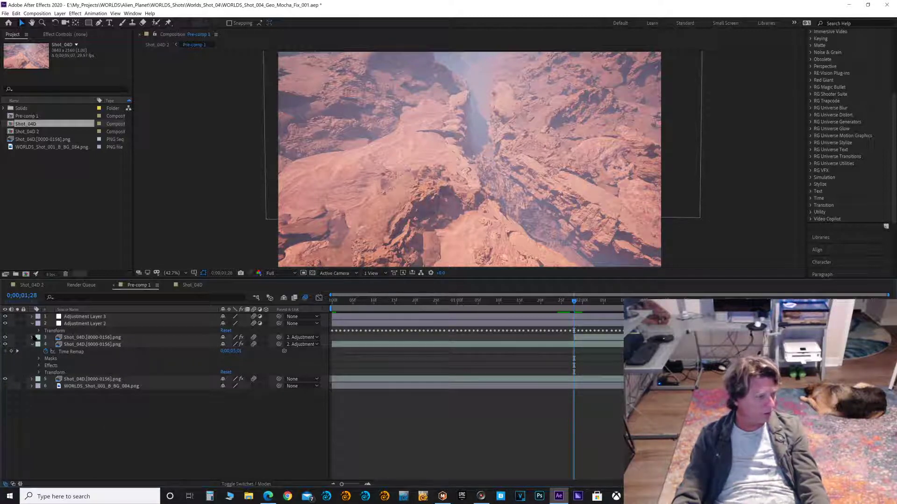
- Show the properties of the trimmed uppermost Shot_04D layer, and select its parent, Adjustment Layer 2
click(32, 337)
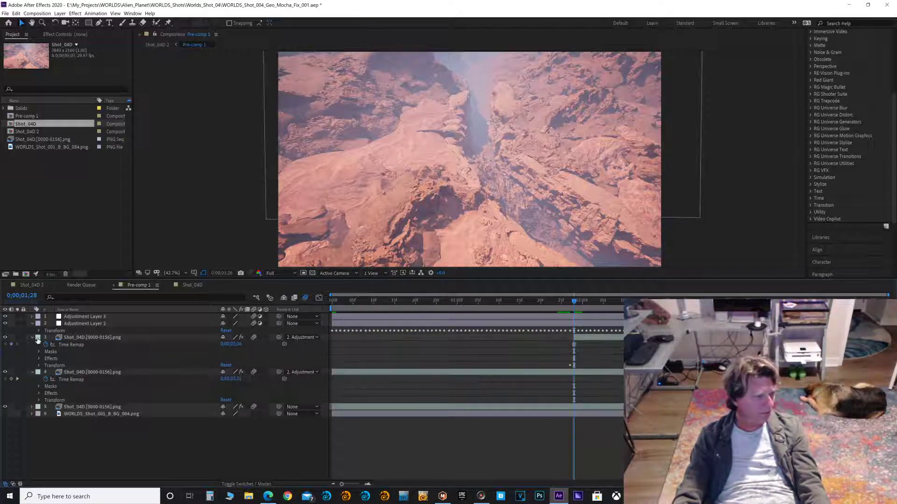
click(107, 340)
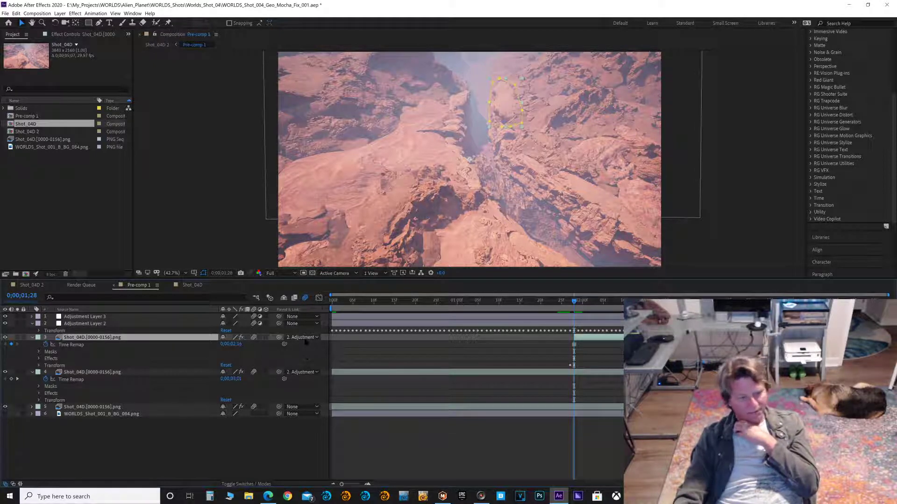
click(115, 324)
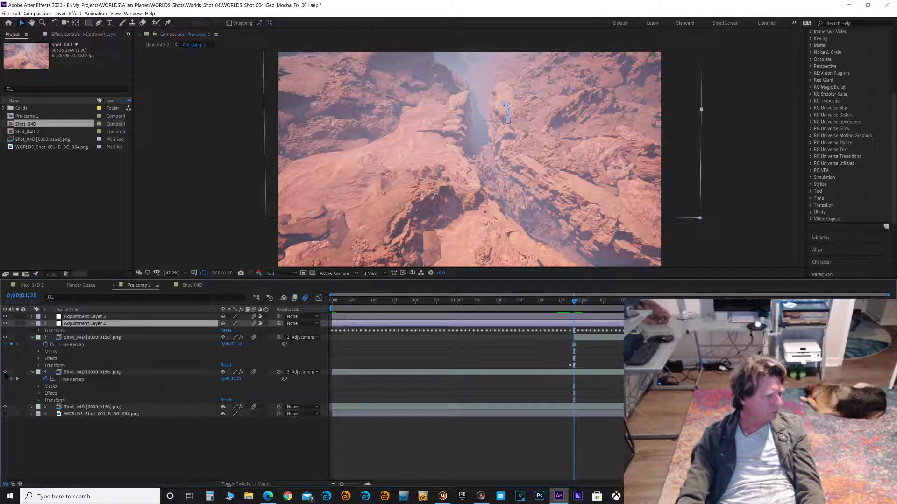
- Hide the full-frame Shot_04D layer temporarily to inspect the masked patch on its own around frame 0;00;01;28
click(4, 405)
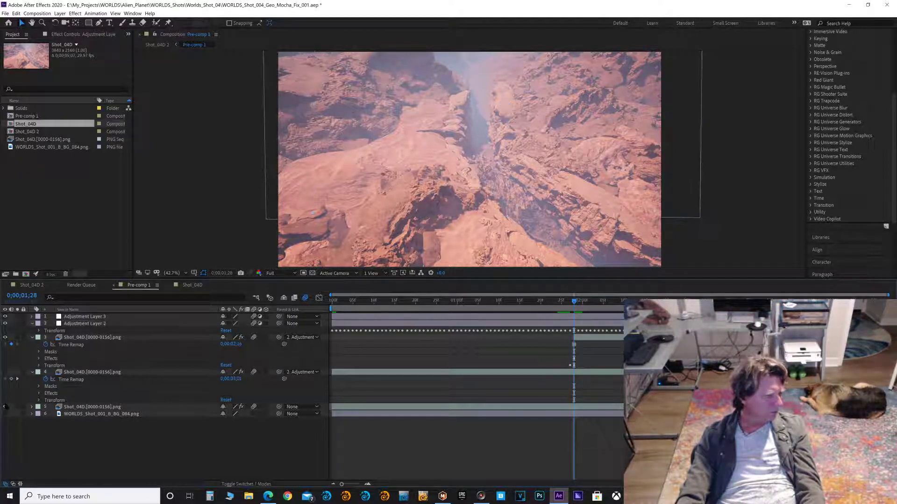
click(5, 407)
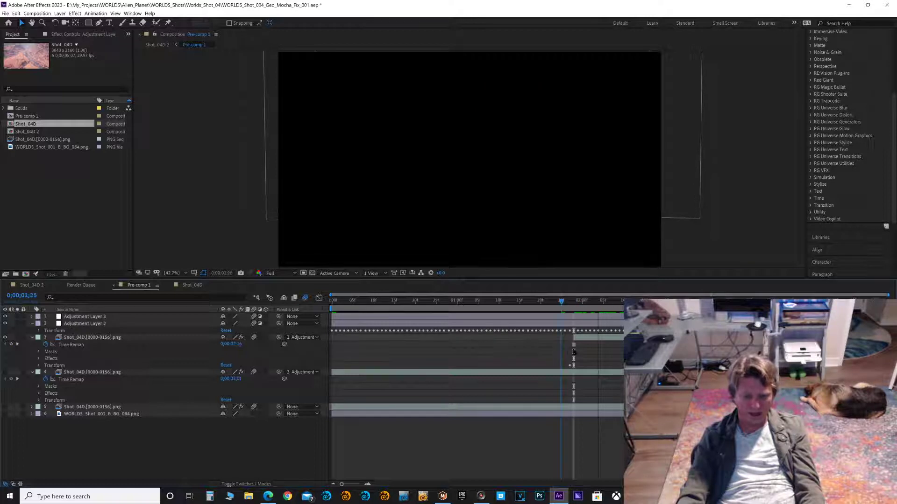
drag(580, 349, 575, 350)
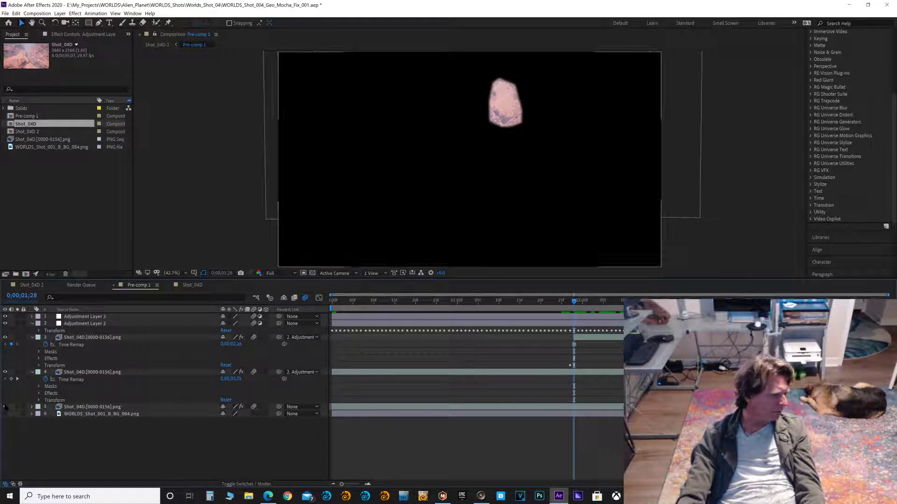
click(5, 407)
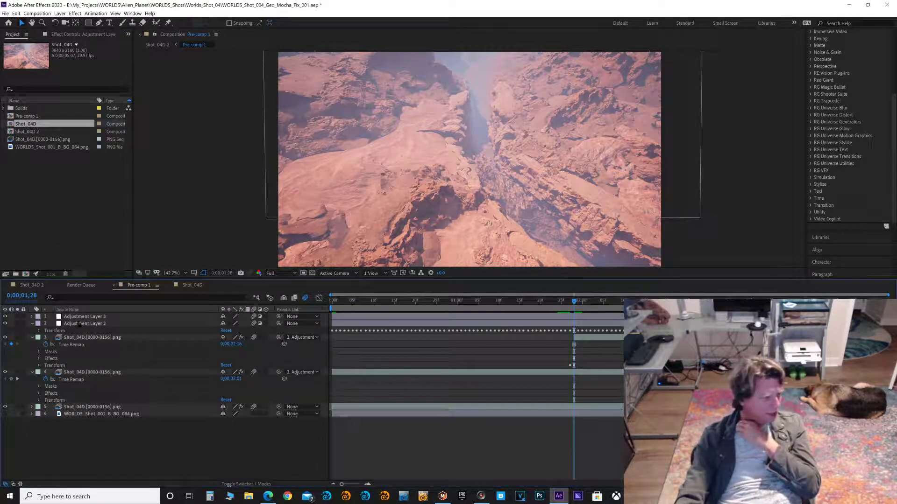
- Review the available Distort effects for the uppermost Shot_04D layer without applying one
click(116, 339)
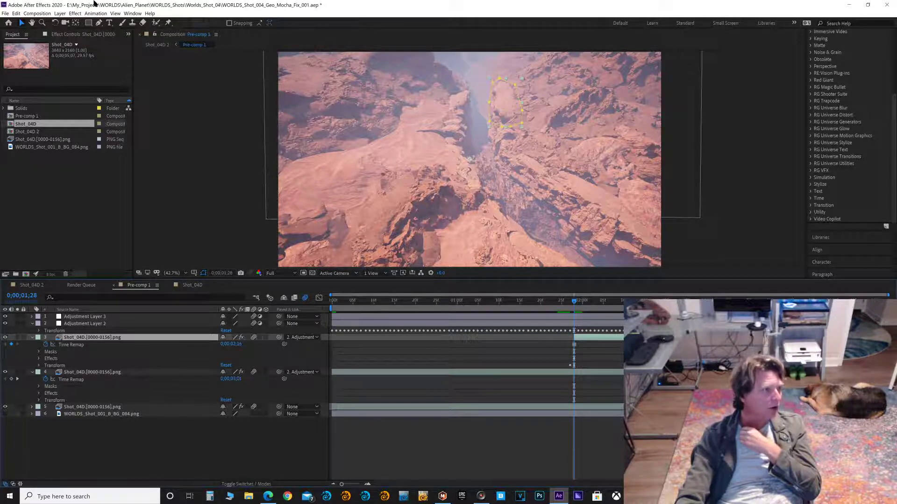
click(75, 13)
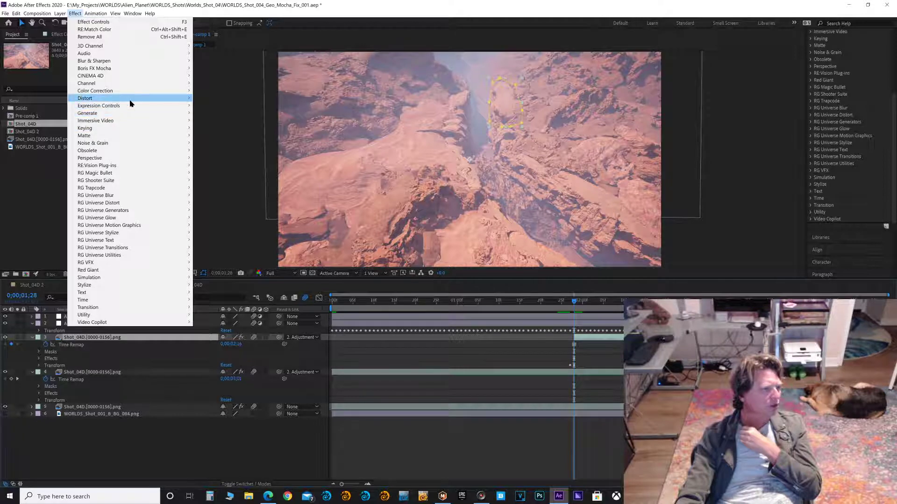
mouse_move(133, 100)
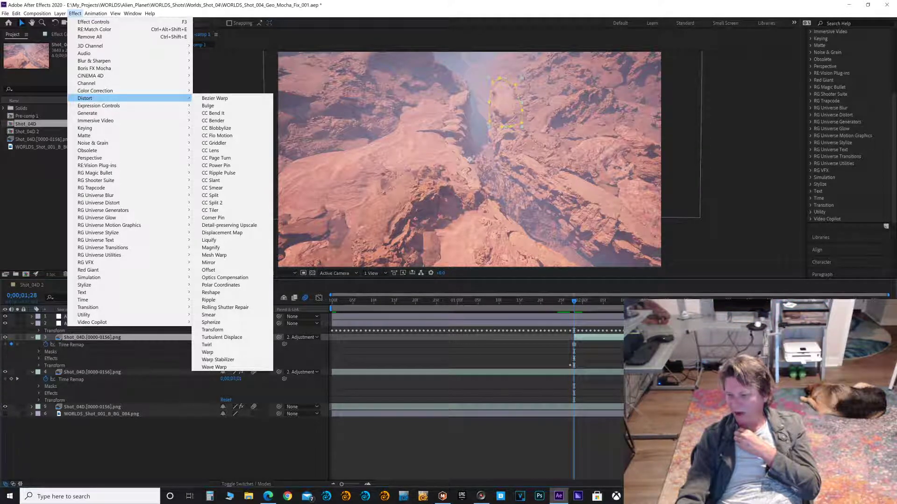
- Go to 0;00;04;12 and examine the Liquify effect on the uppermost Shot_04D layer against its masked rock in the viewer
click(882, 300)
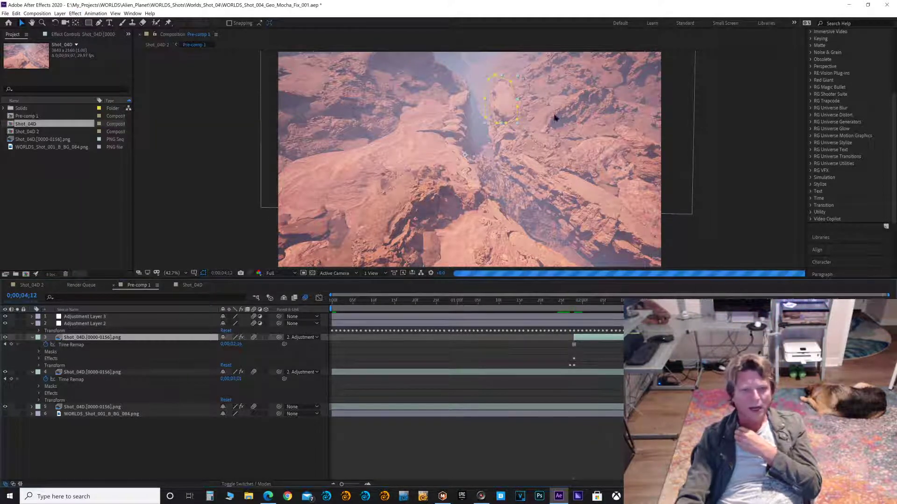
click(66, 35)
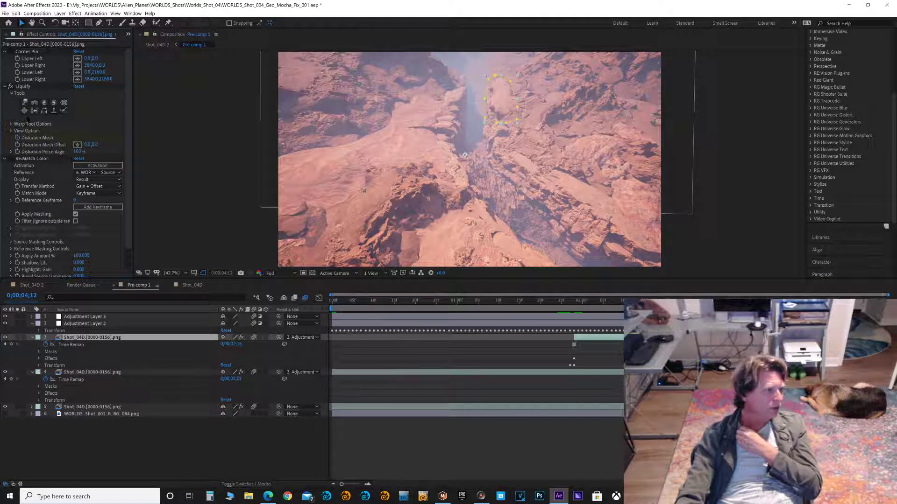
click(25, 87)
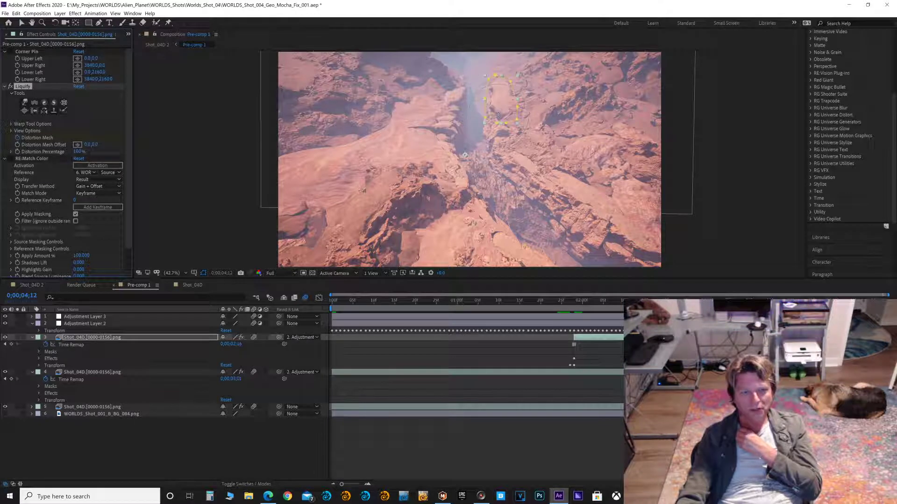
drag(498, 114, 534, 106)
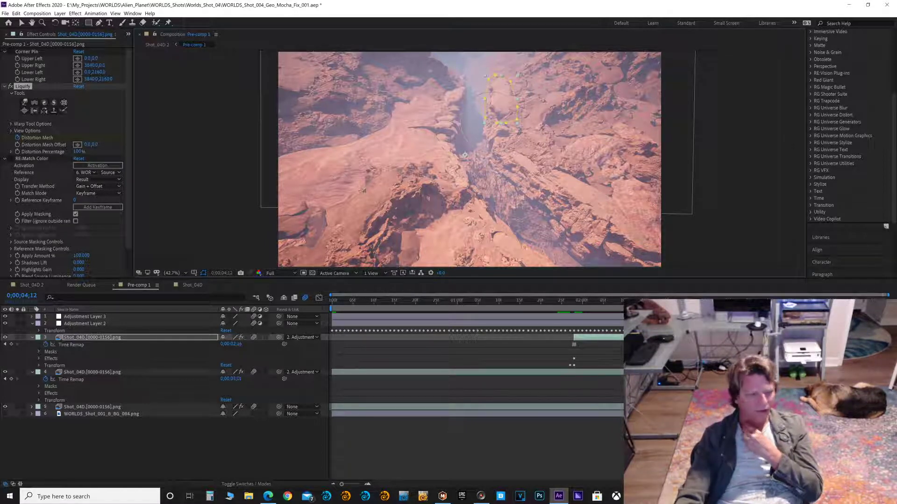
- Inspect the second Shot_04D layer's Liquify effect at its 0;00;02;13 keyframe, then the Transform keyframes of Adjustment Layer 3 and Adjustment Layer 2
click(116, 374)
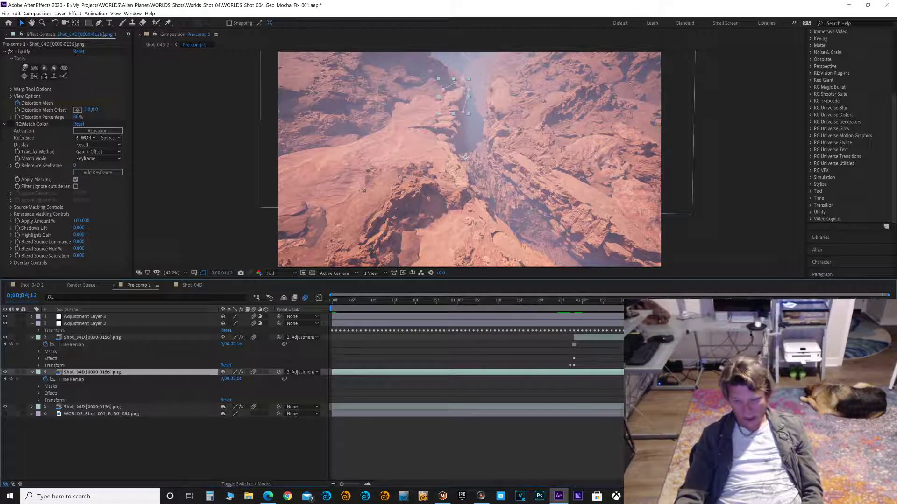
key(j)
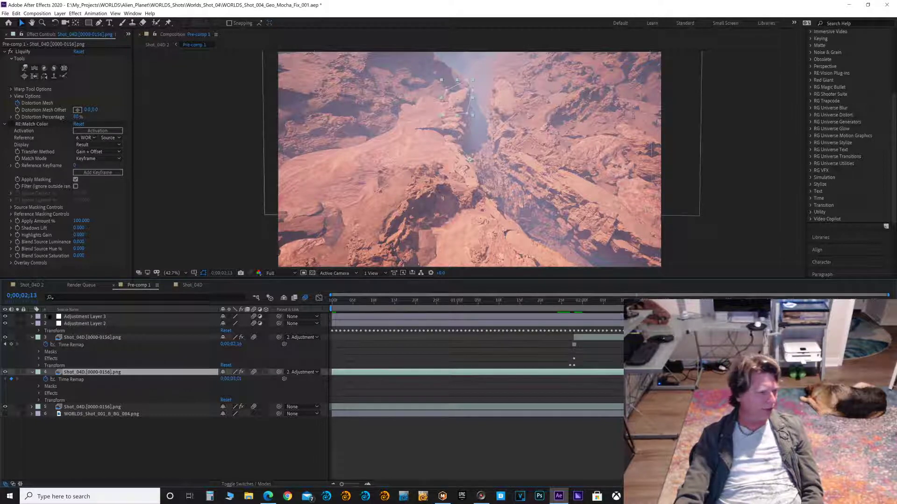
click(31, 317)
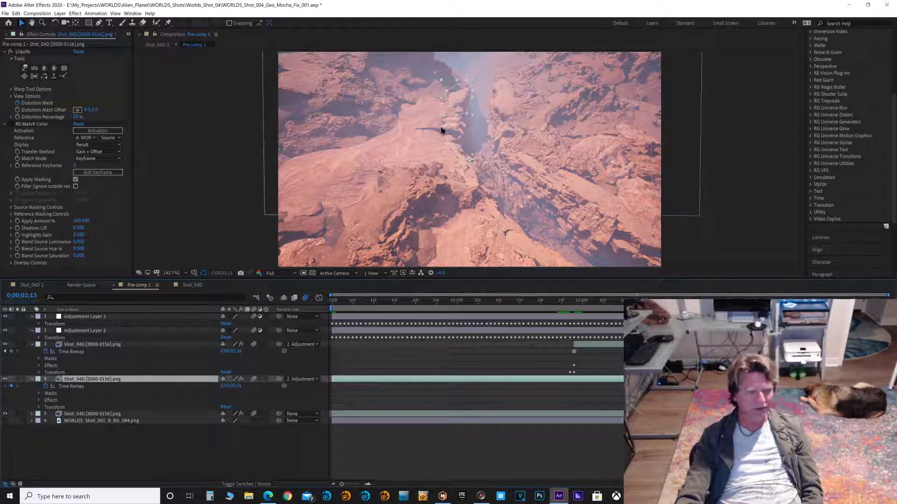
click(149, 332)
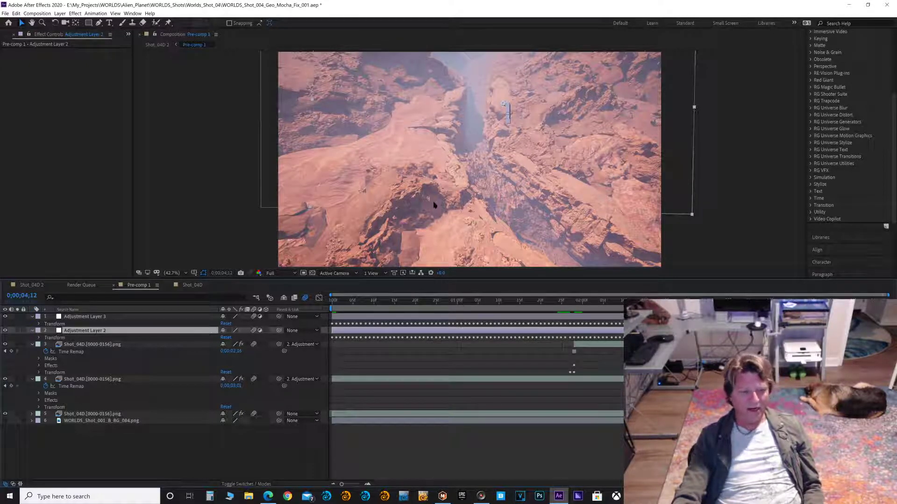
- Preview Pre-comp 1 from its first frame and turn on the visibility of the WORLDS_Shot_001_B_BG_084.png layer
drag(337, 304, 325, 304)
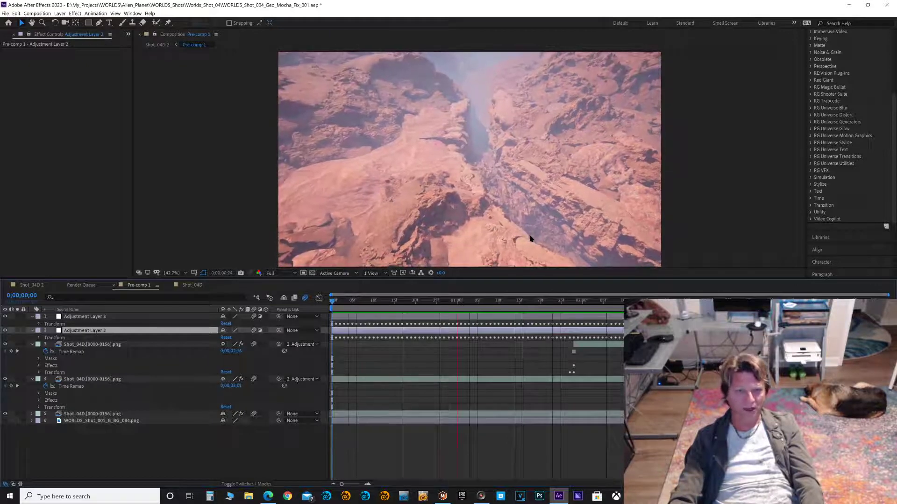
key(space)
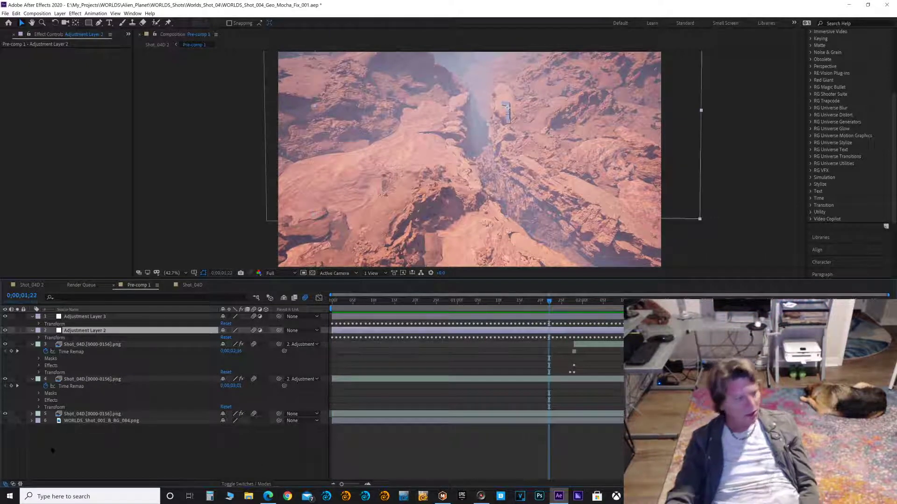
click(5, 421)
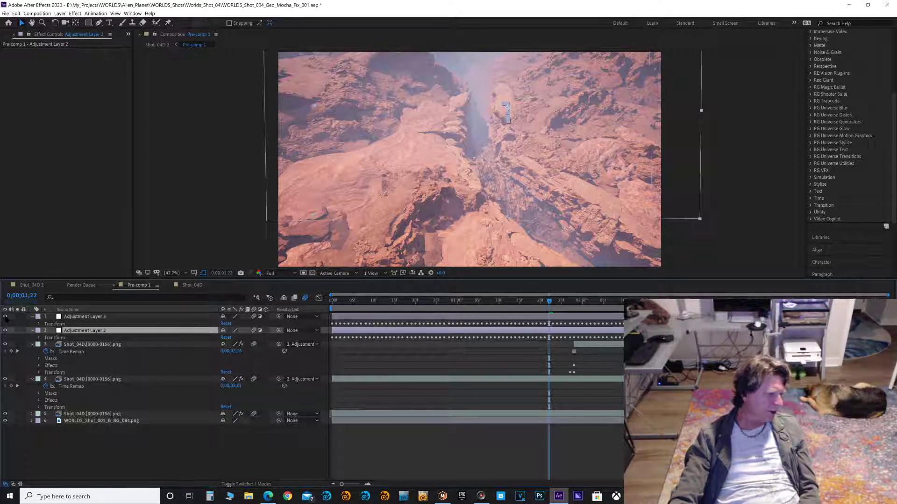
- Open the Shot_04D 2 composition, view the reference image beneath the Pre-comp 1 layer, and compare the result with the Pre-comp 1 composition
click(28, 285)
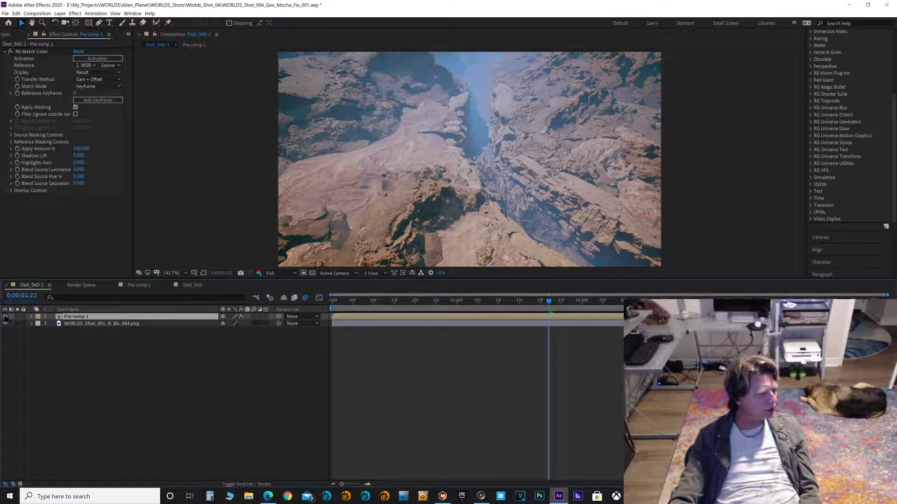
click(6, 316)
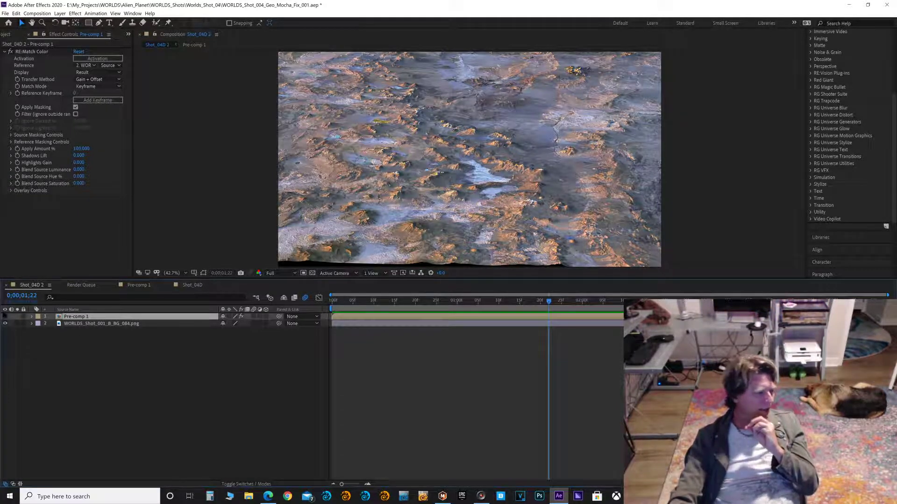
click(5, 316)
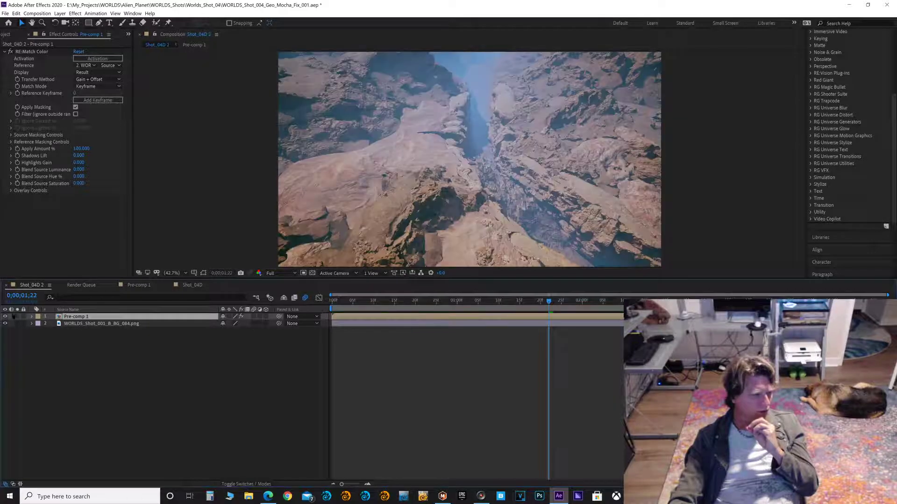
click(139, 285)
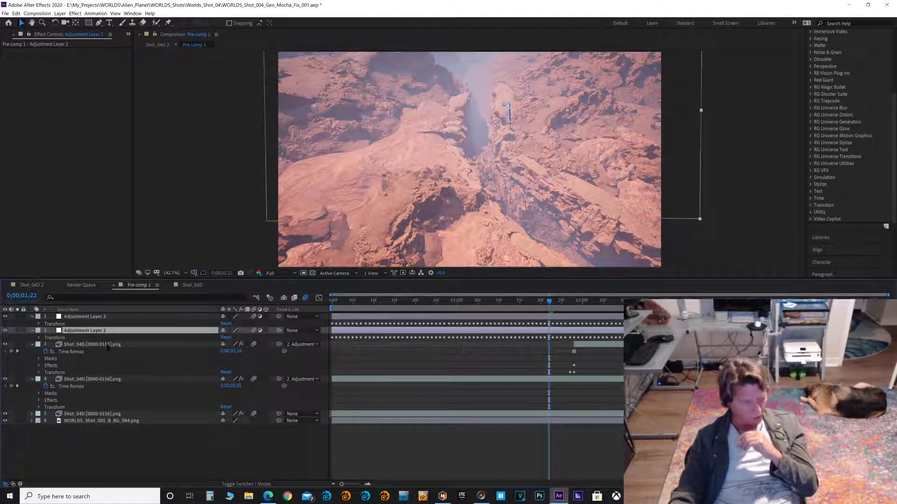
click(30, 285)
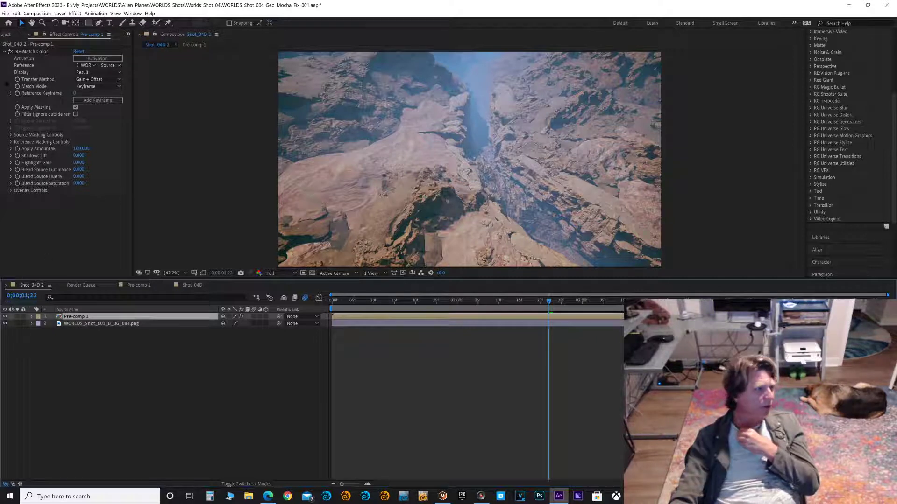
- Compare Shot_04D 2 with RE:Match Color off and on, and with the Pre-comp 1 layer hidden and shown
click(11, 52)
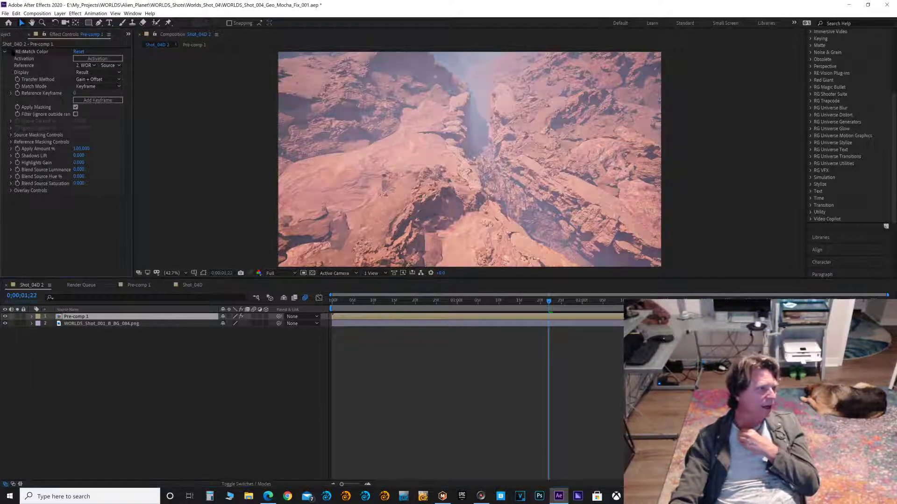
click(10, 52)
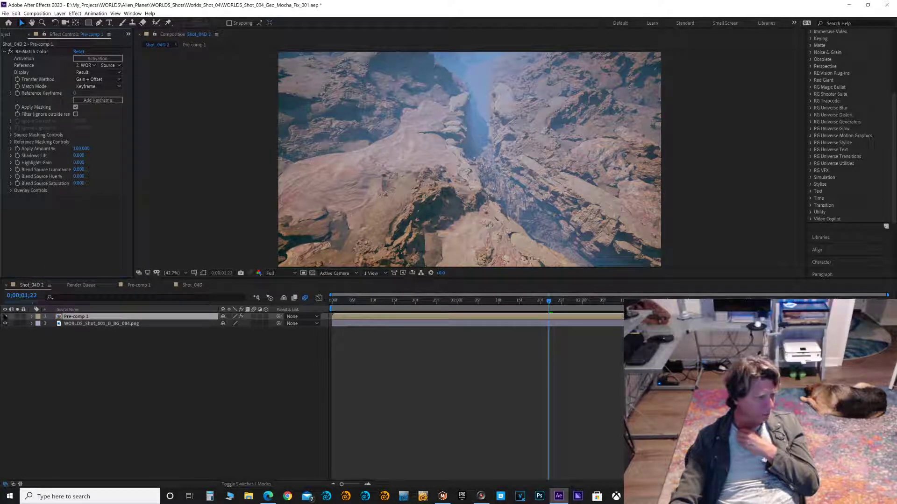
click(6, 316)
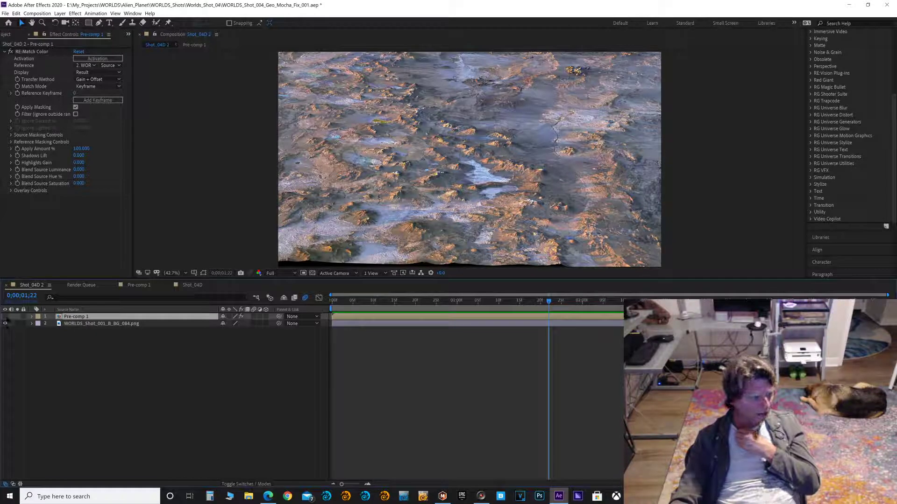
click(5, 316)
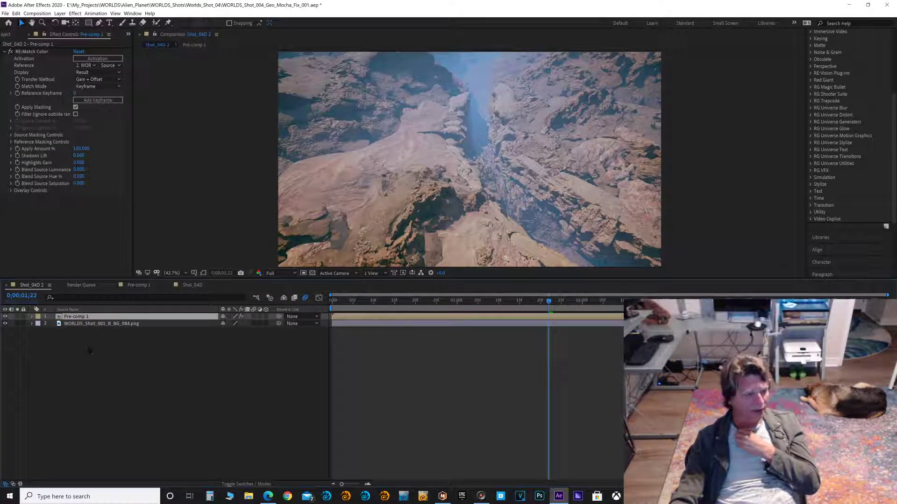
- Select the WORLDS_Shot_001_B_BG_084.png reference layer, preview Shot_04D 2 from the first frame, and return to the start
click(108, 324)
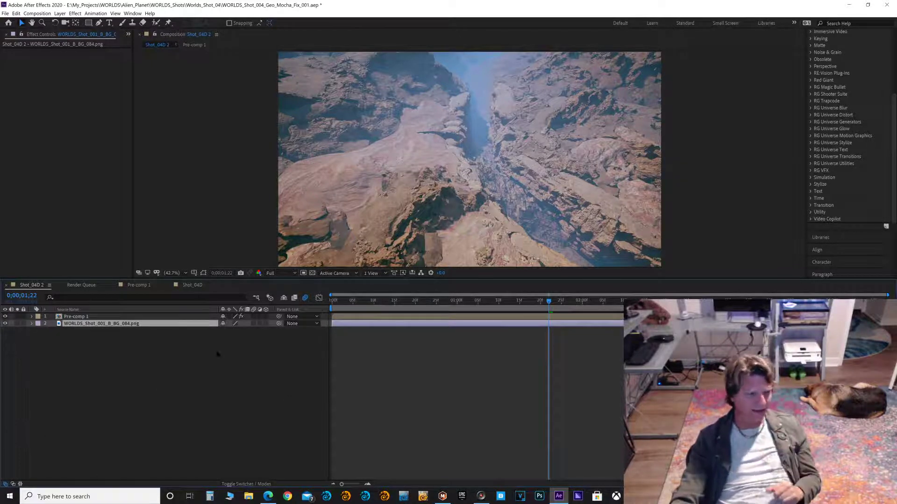
click(333, 302)
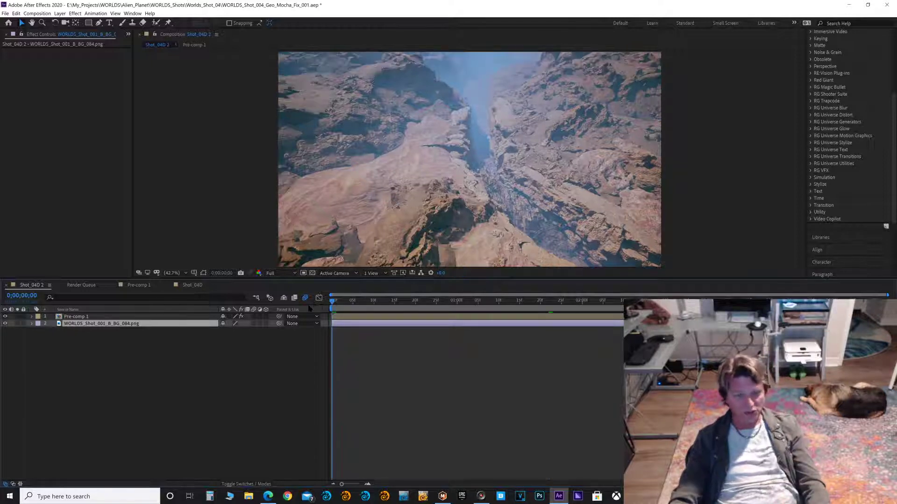
key(space)
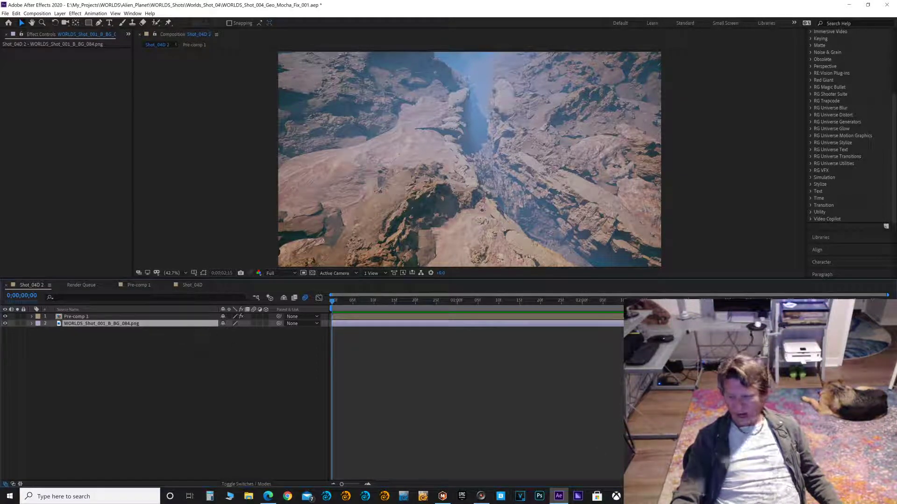
click(350, 332)
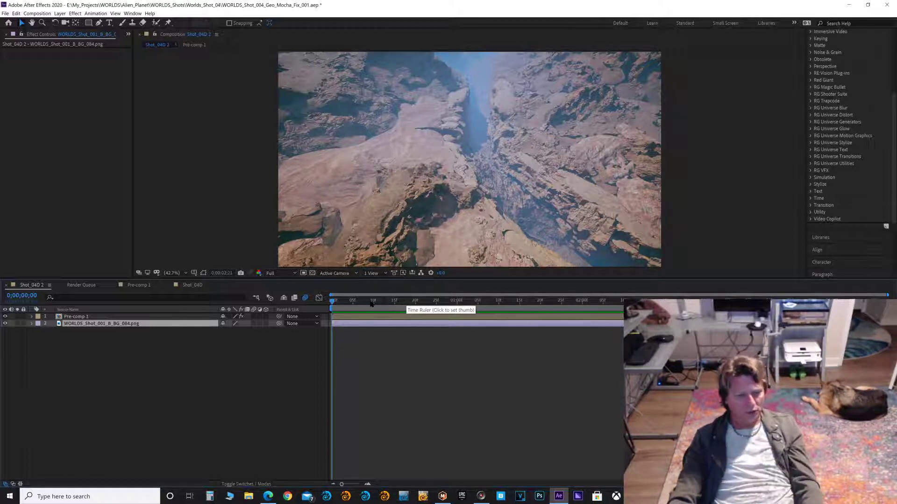
drag(370, 302, 293, 303)
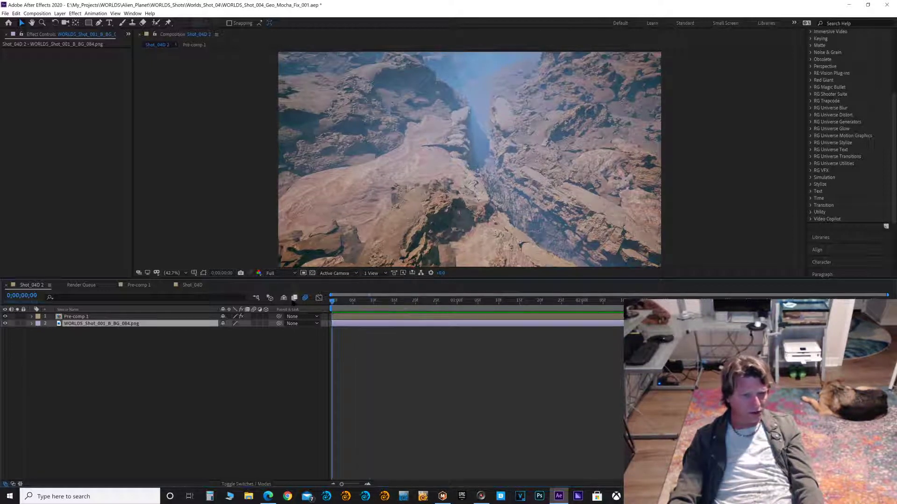
- Preview Shot_04D 2 and compare the Pre-comp 1 layer with RE:Match Color off and on
key(space)
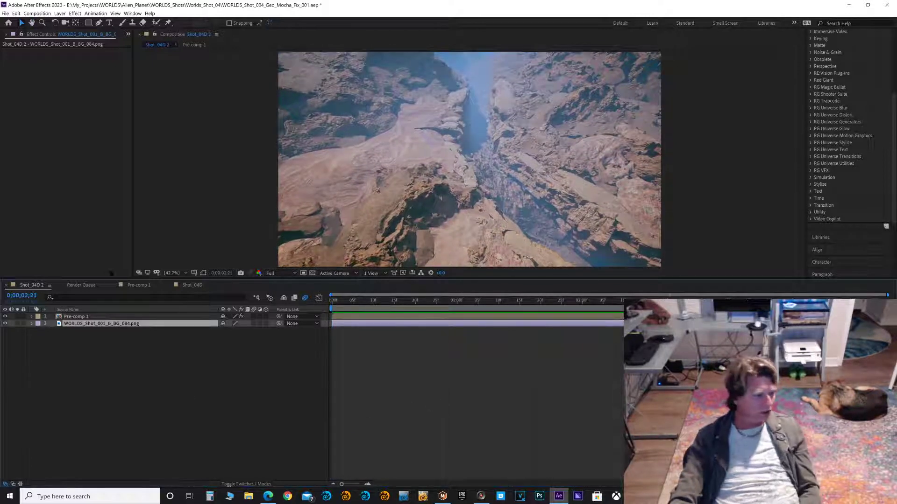
click(70, 317)
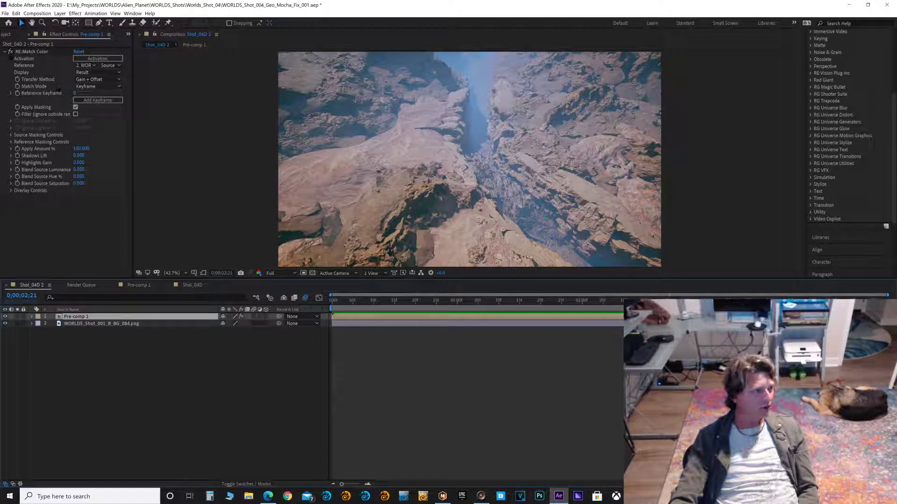
click(10, 52)
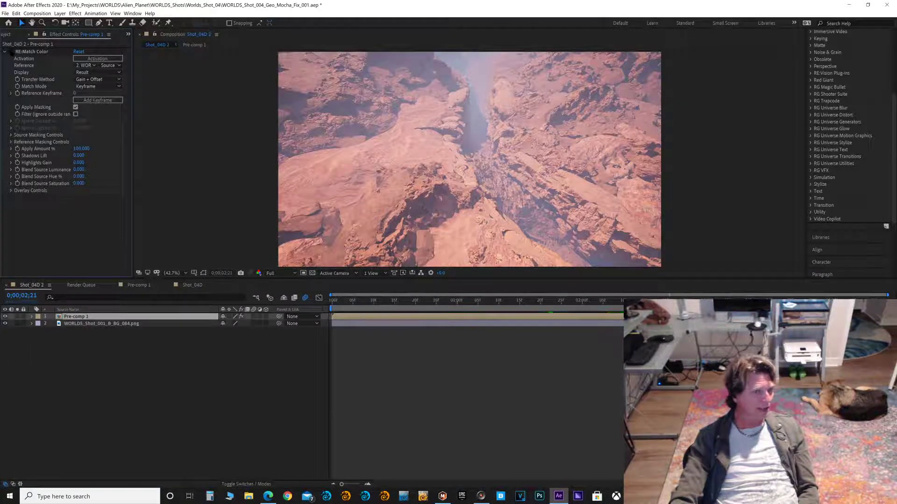
click(10, 52)
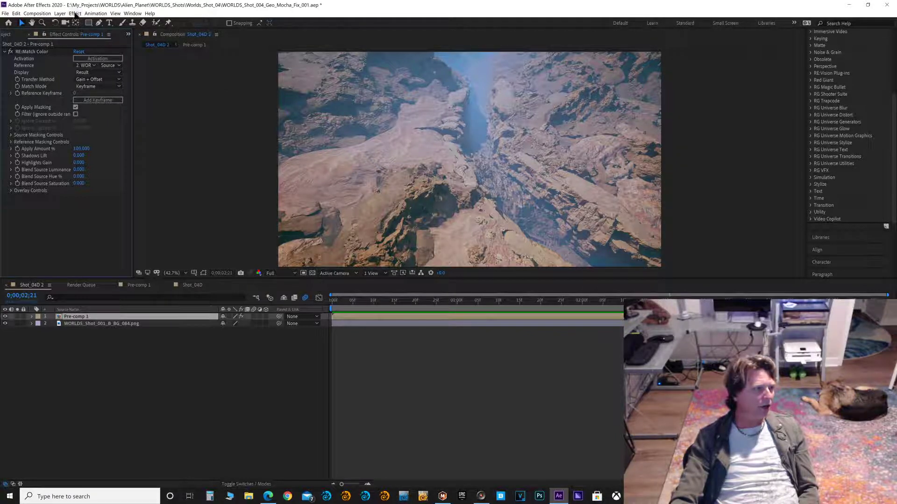
- Choose WORLDS_Shot_001_B_BG_084.png as the RE:Match Color reference on Pre-comp 1 and hide that reference layer
click(75, 13)
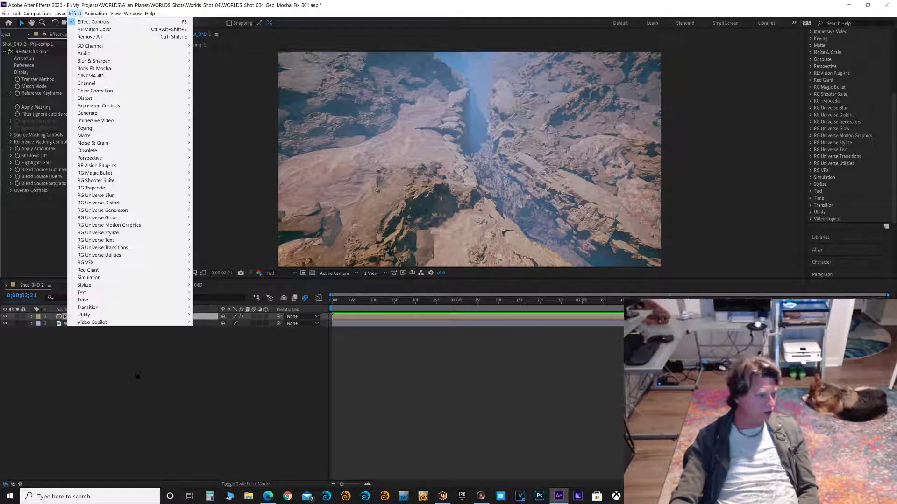
click(103, 347)
click(77, 317)
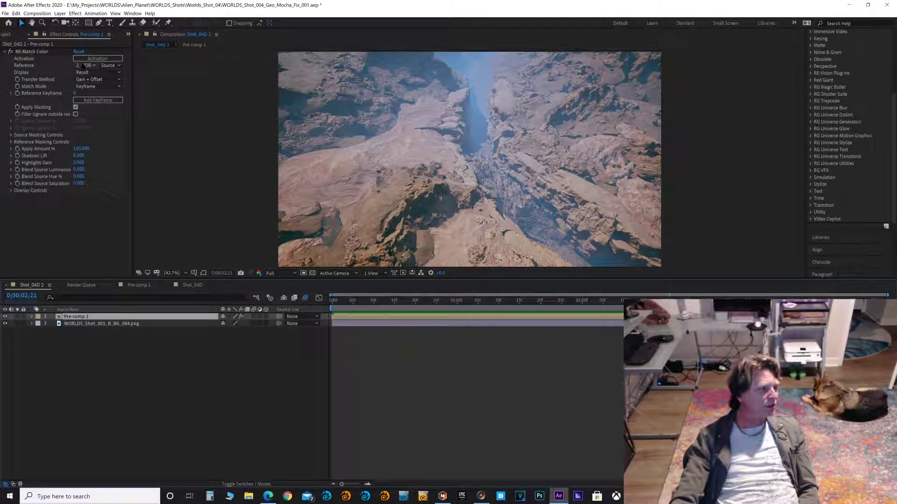
click(84, 65)
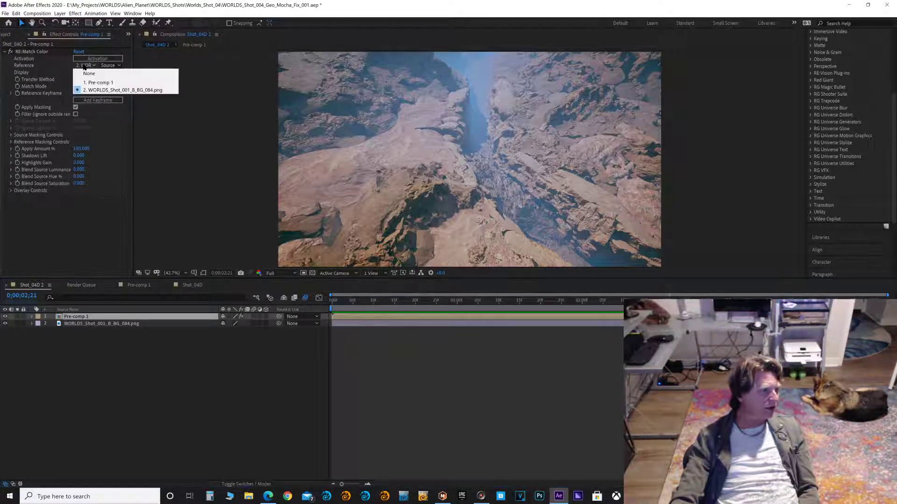
click(126, 90)
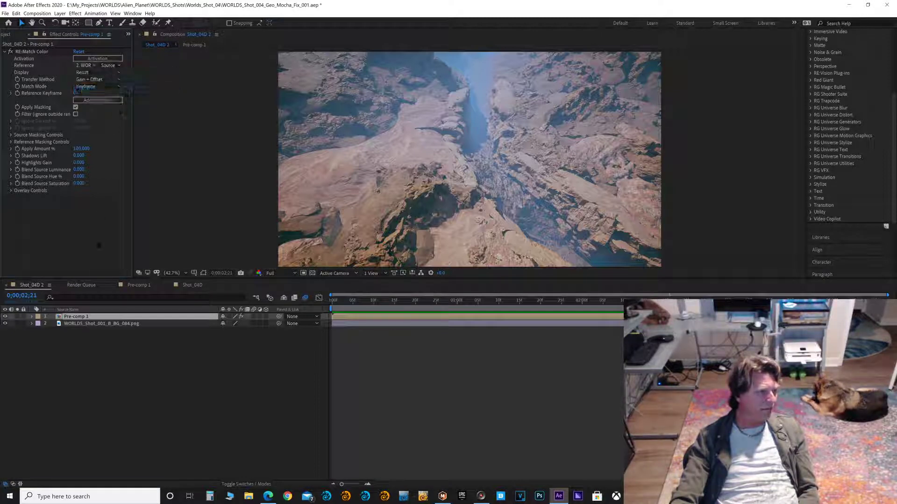
click(5, 323)
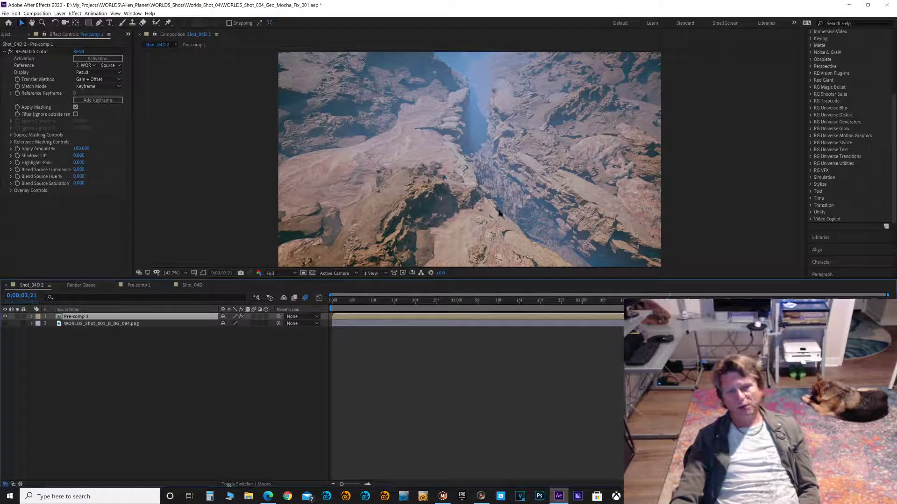
click(281, 361)
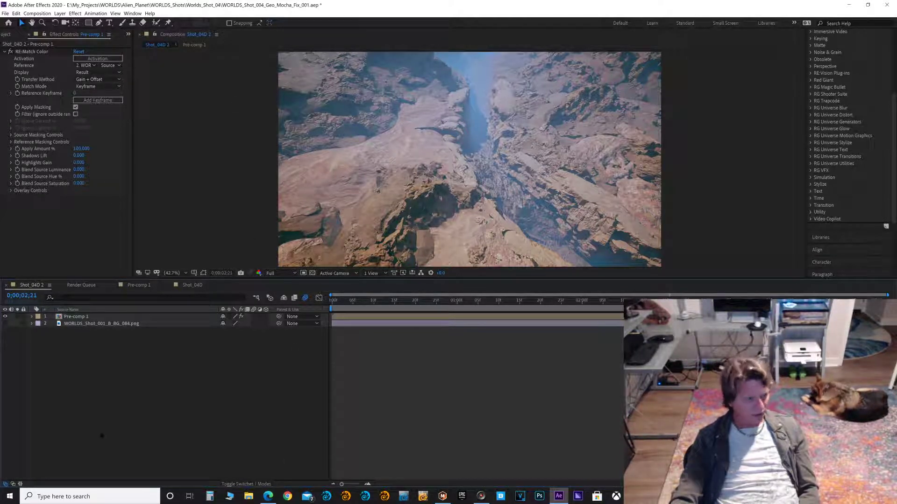
- Open the Render Queue and view the Shot_04D 2 render's output entry
click(84, 285)
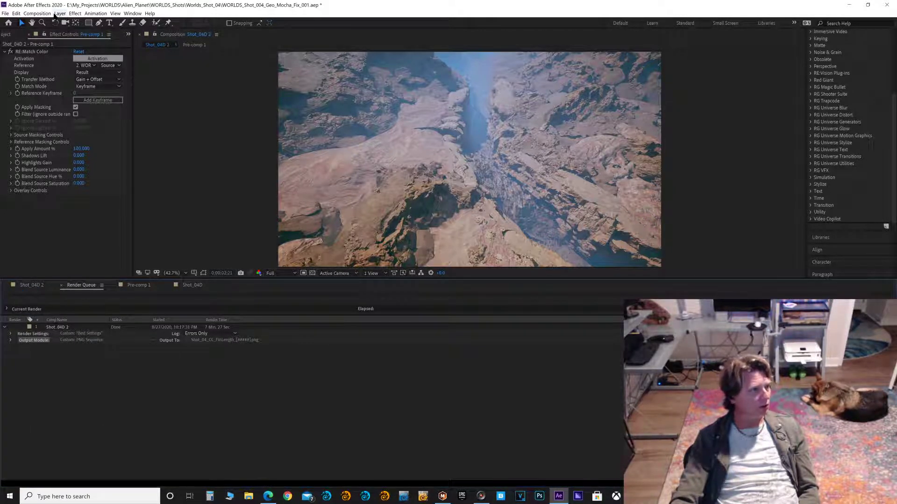
click(37, 13)
mouse_move(96, 13)
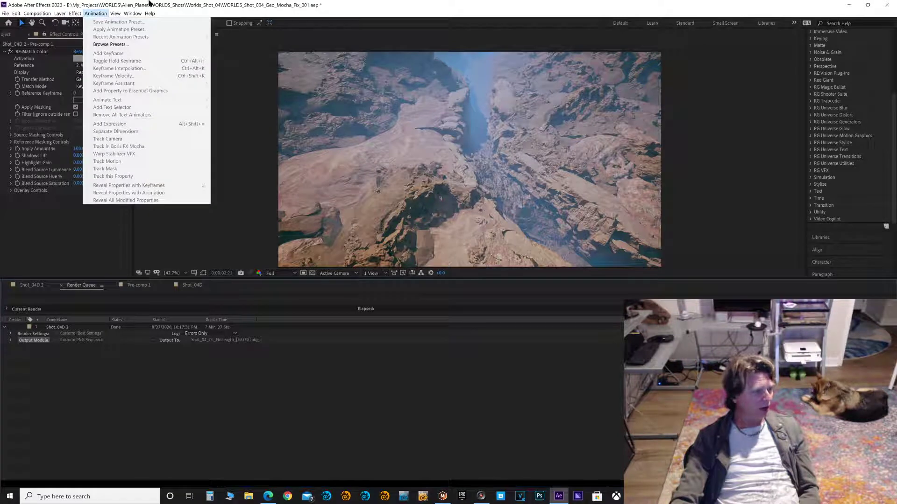
click(149, 3)
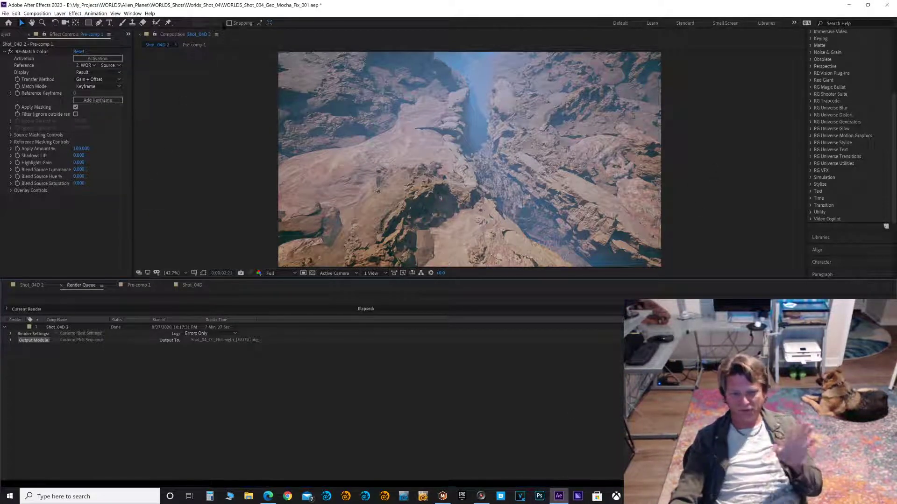
- Close After Effects without saving the project changes and switch to SynthEyes
click(889, 3)
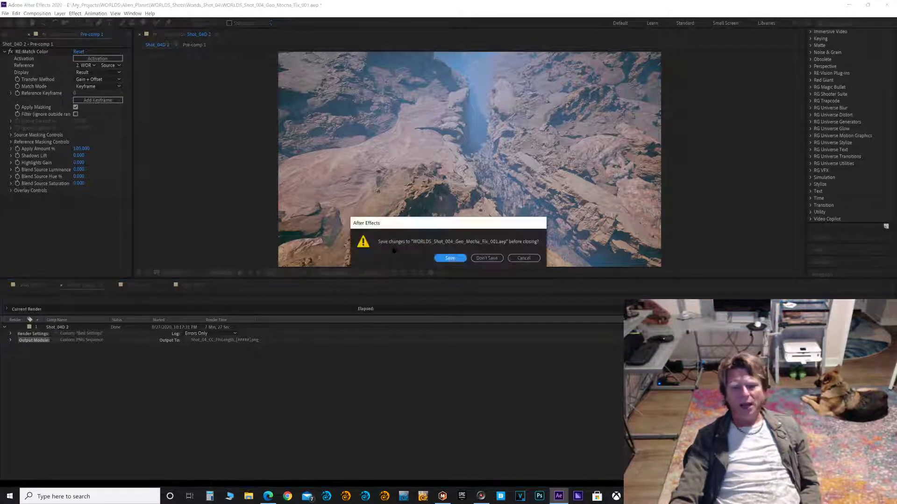
click(487, 259)
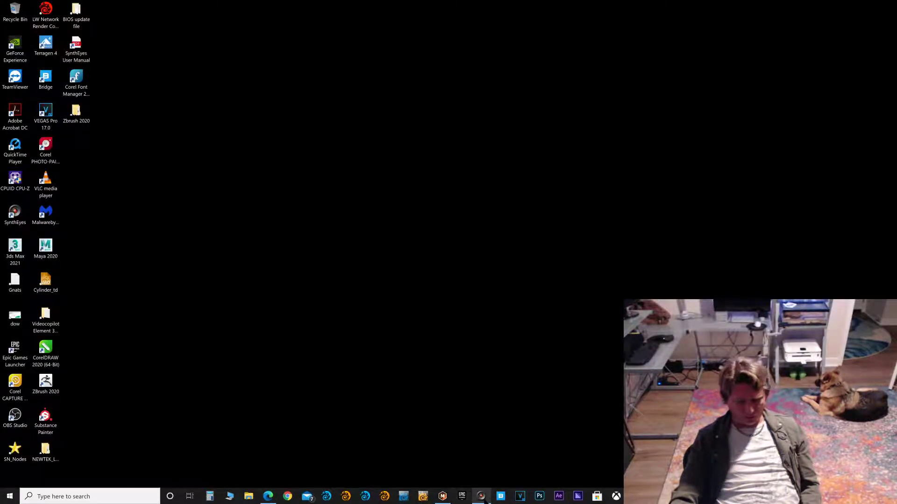
click(485, 499)
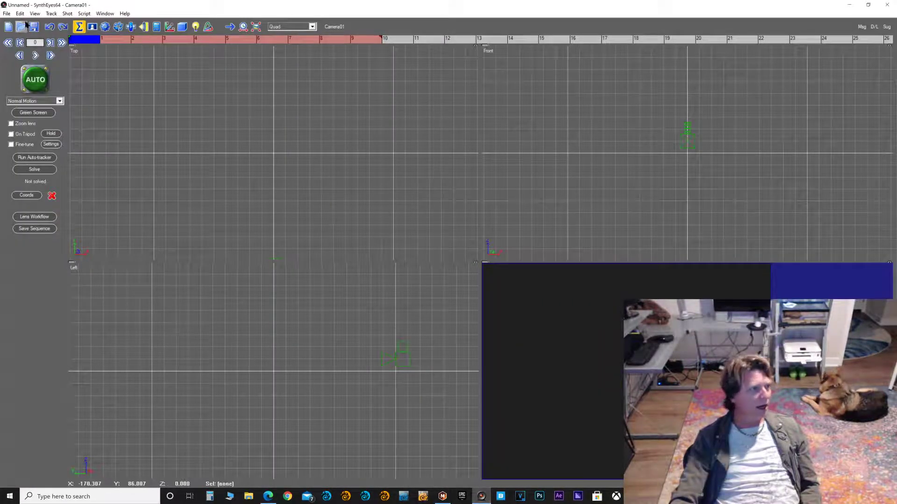
click(6, 14)
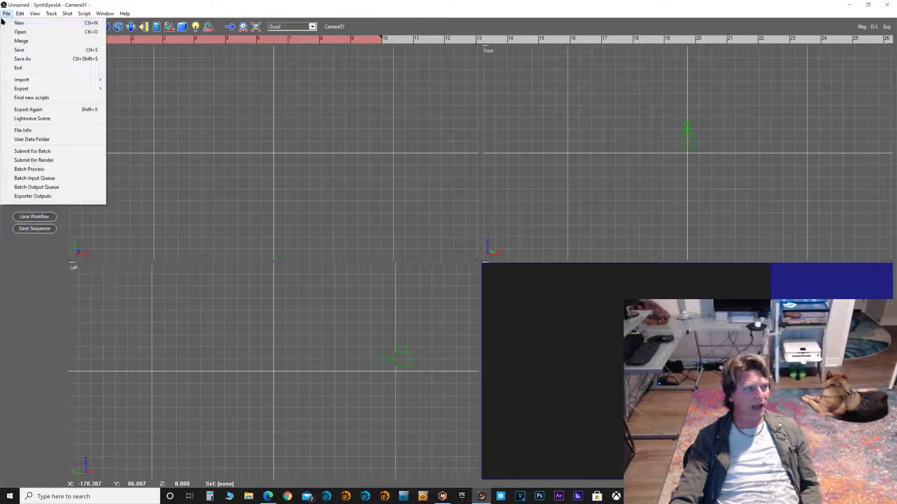
click(36, 6)
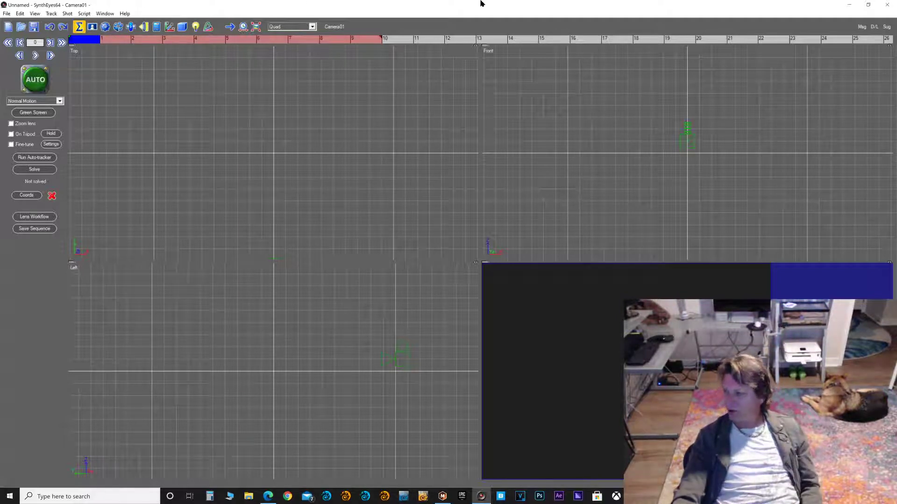
- Start a new scene from the image sequence beginning with Shot_04_CC_FinLength_00000 in the Worlds_Shot_04 Images\Plate folder
click(7, 14)
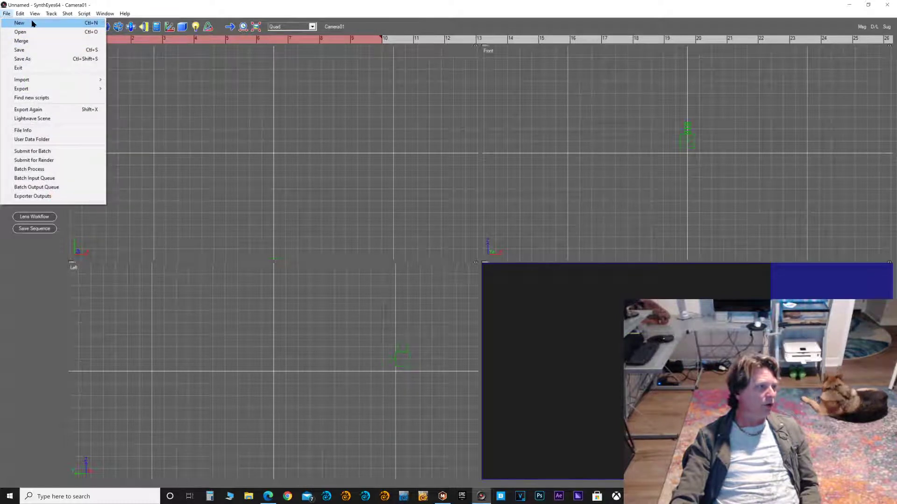
click(32, 23)
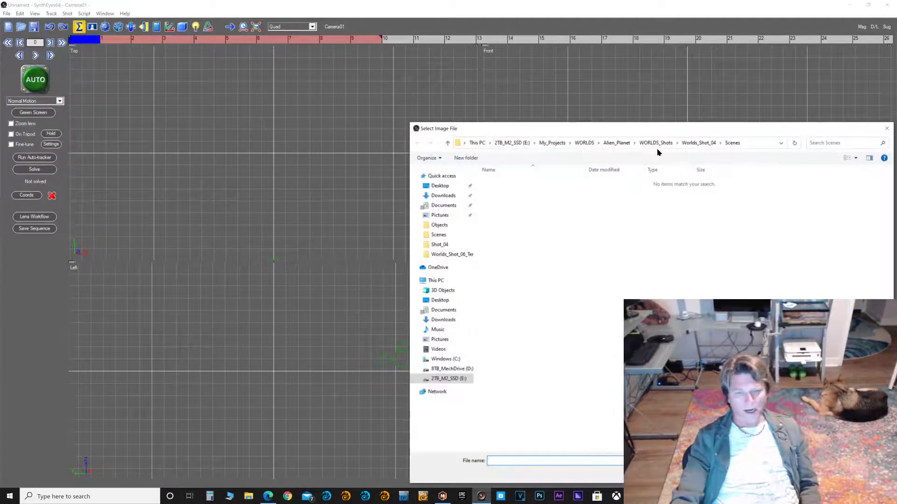
click(690, 143)
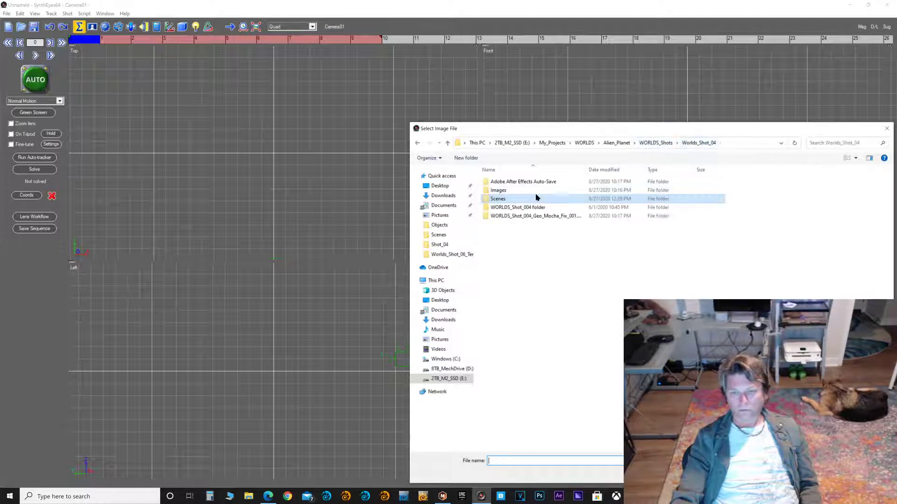
double_click(498, 191)
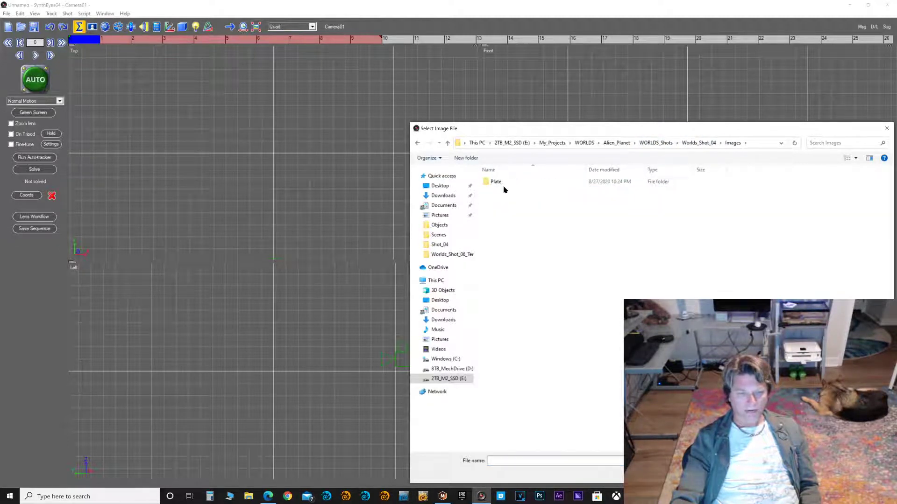
double_click(500, 183)
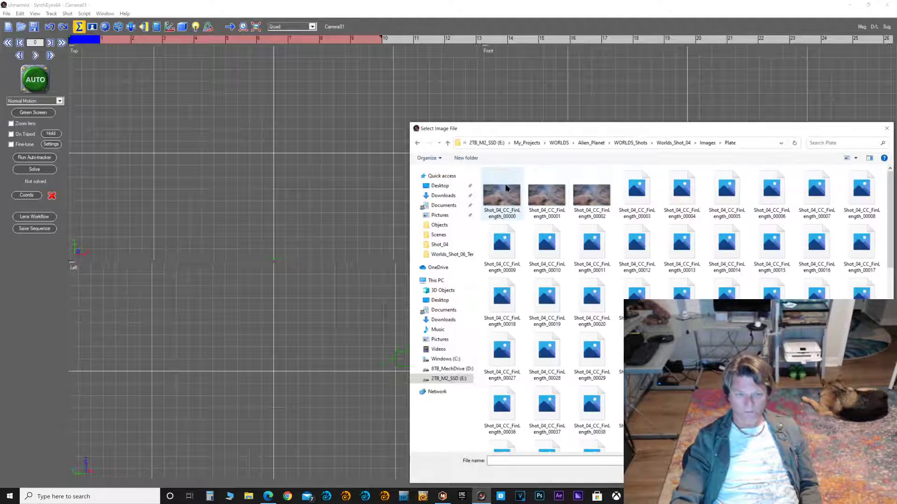
click(503, 192)
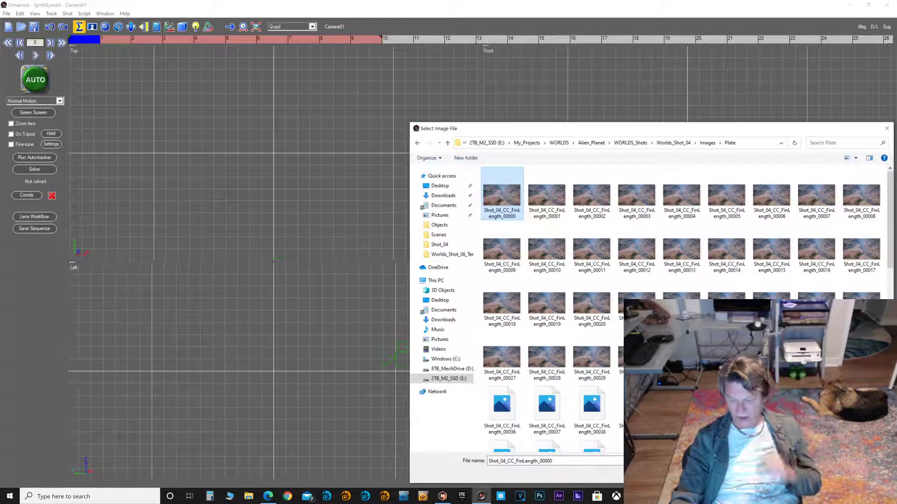
click(821, 474)
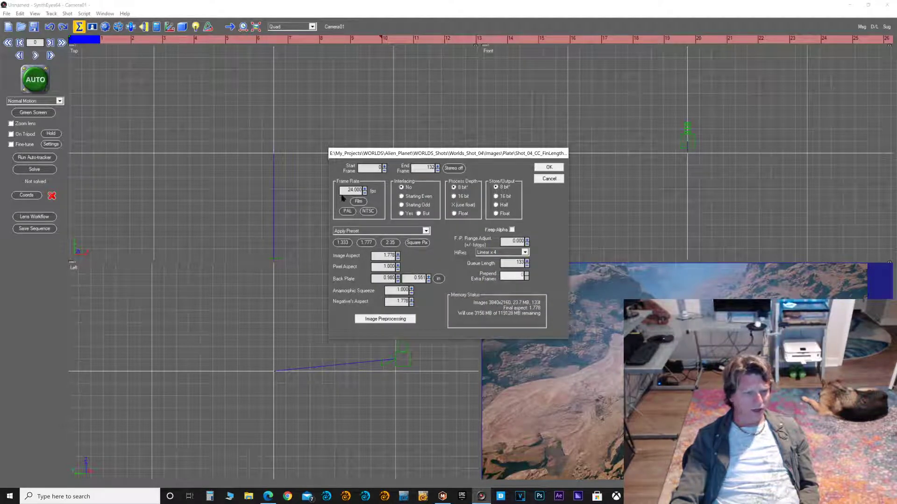
- Set the imported shot's frame rate to 29.97 fps and accept the shot settings
double_click(342, 190)
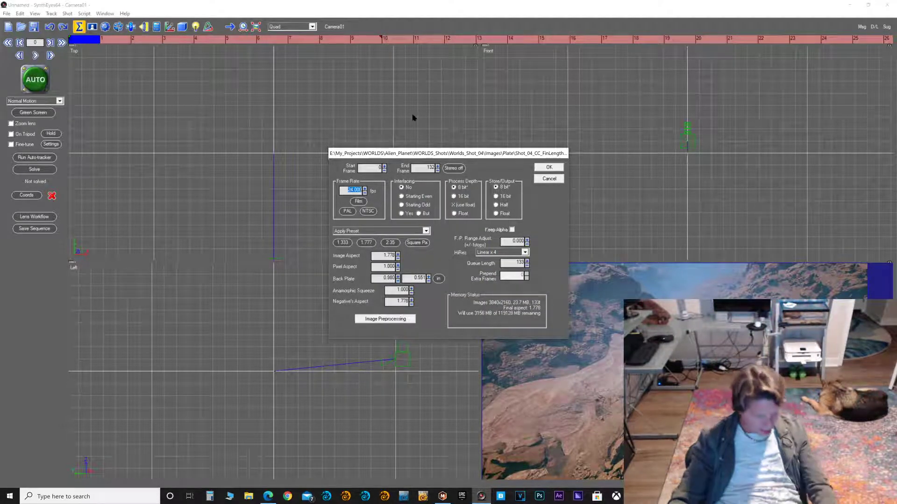
text(29.97)
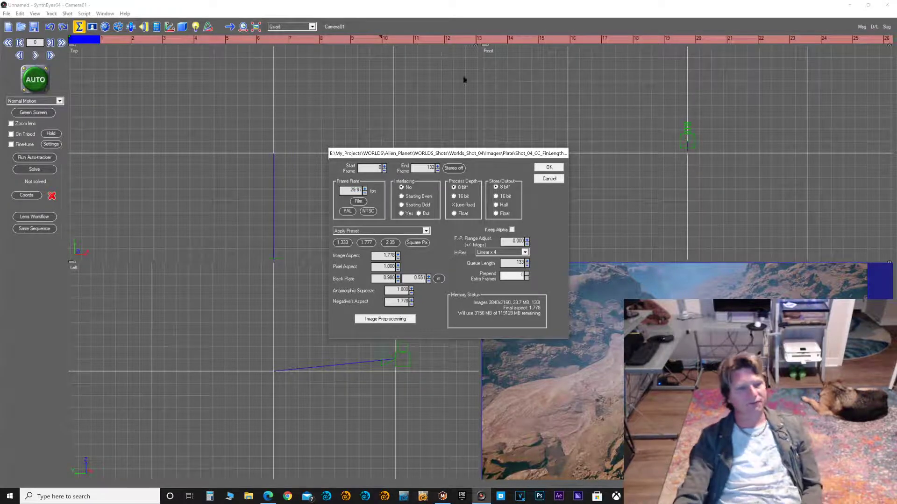
click(554, 169)
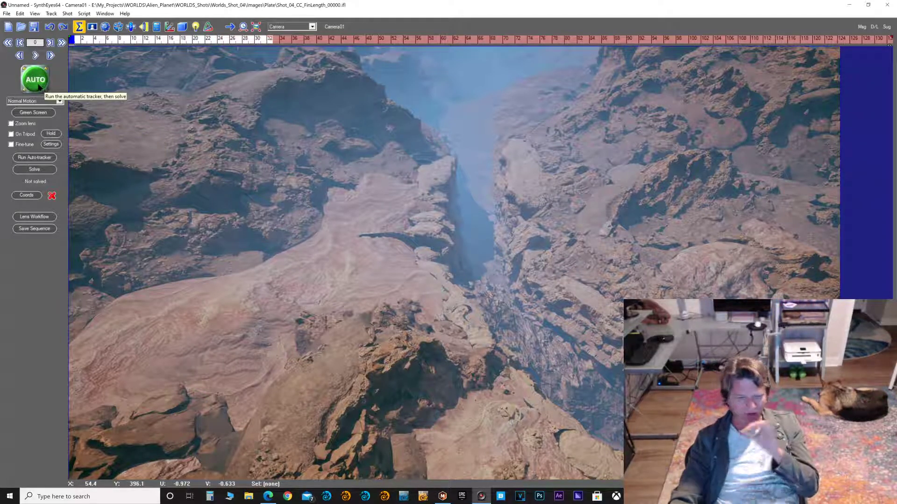
- Run the automatic tracker and camera solve on the canyon plate and accept the solve
click(36, 80)
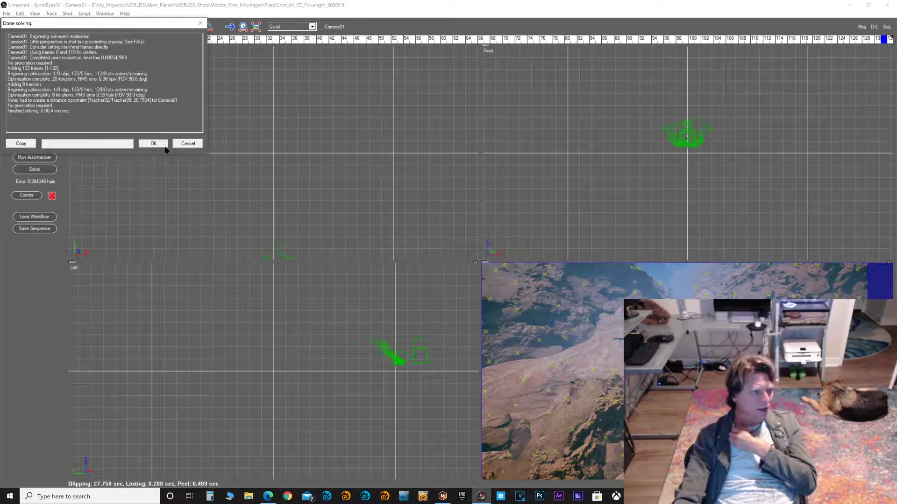
click(154, 144)
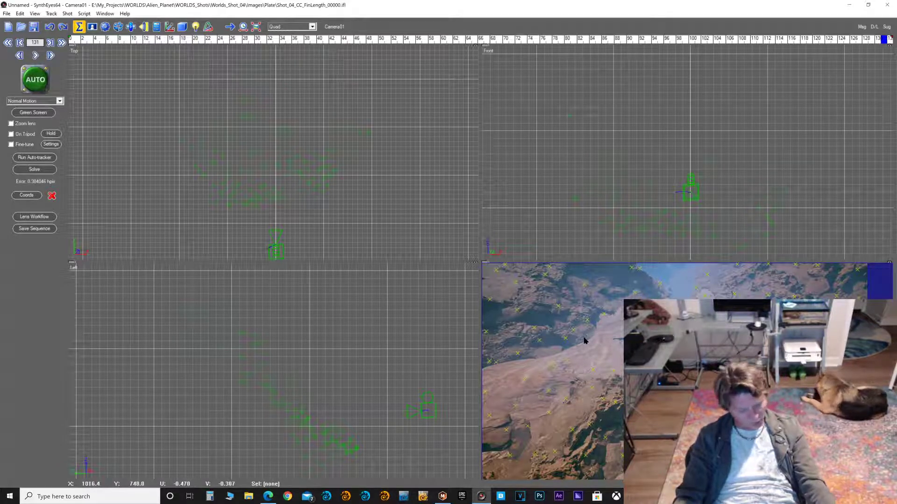
- Select all trackers and start a Lightwave Scene export targeting the Scenes folder of Worlds_Shot_04
key(ctrl+a)
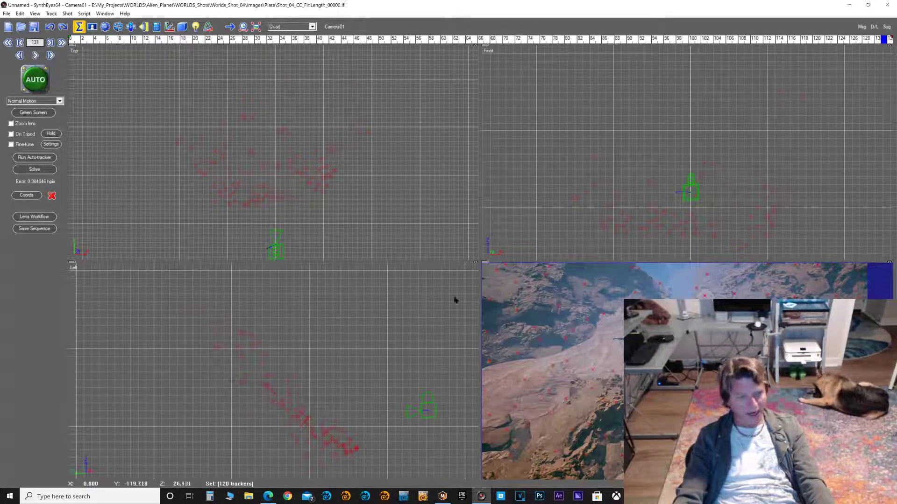
click(8, 14)
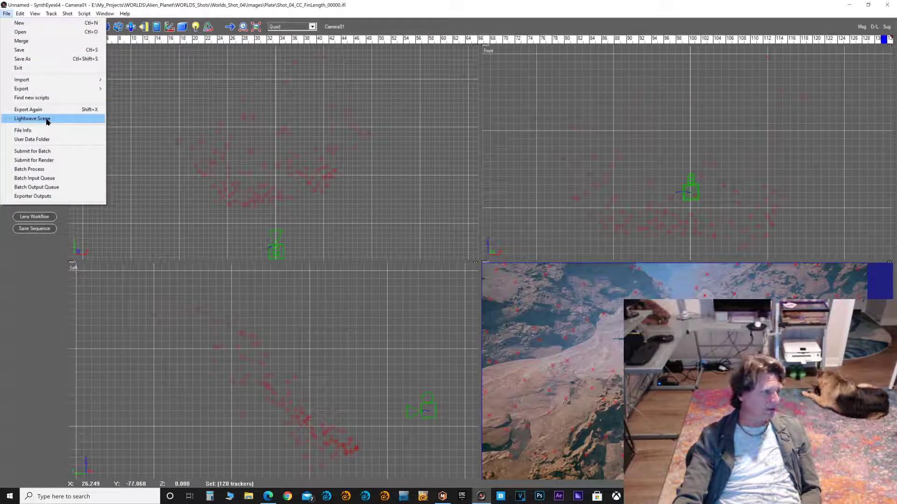
mouse_move(62, 90)
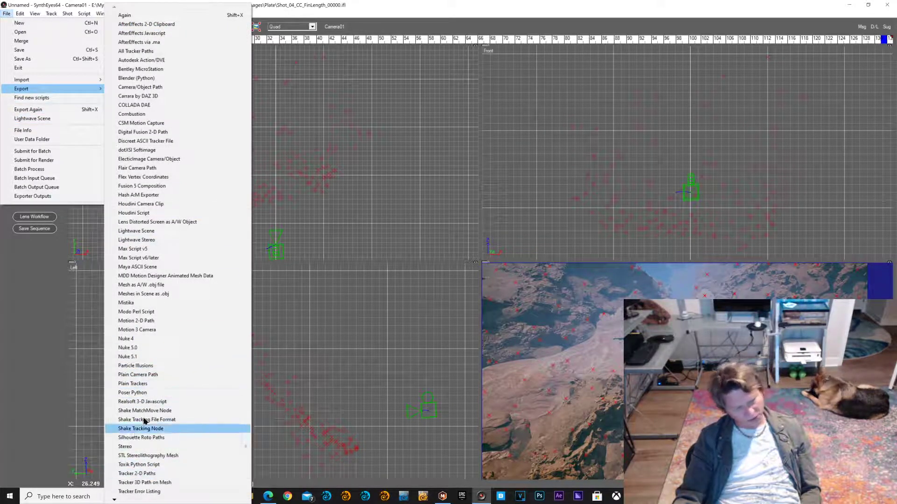
click(154, 233)
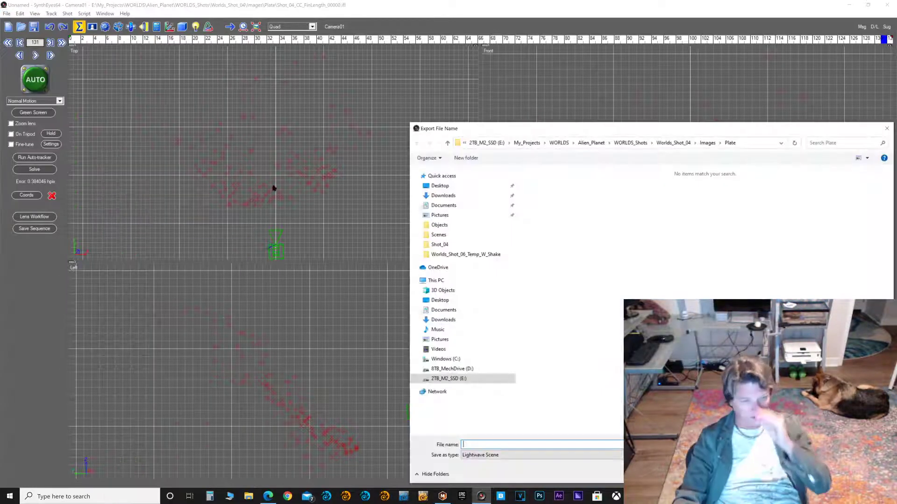
click(676, 142)
double_click(575, 200)
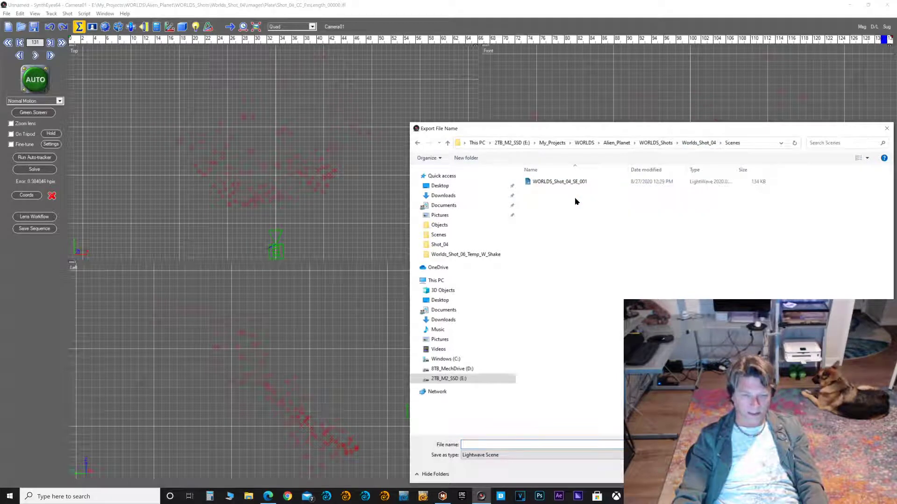
- Name the export WORLDS_Shot_04_SE_001_BU and accept the scene settings with Feet as units and synchronization to frame zero
click(578, 183)
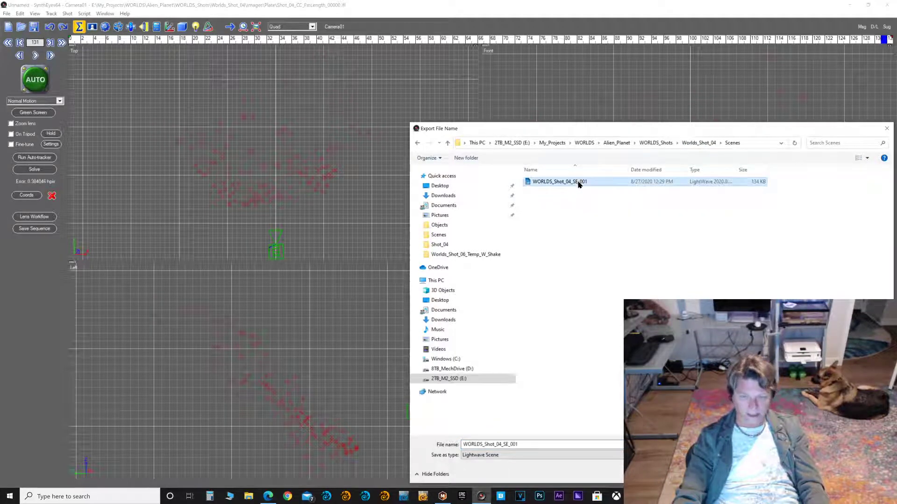
double_click(526, 442)
click(526, 442)
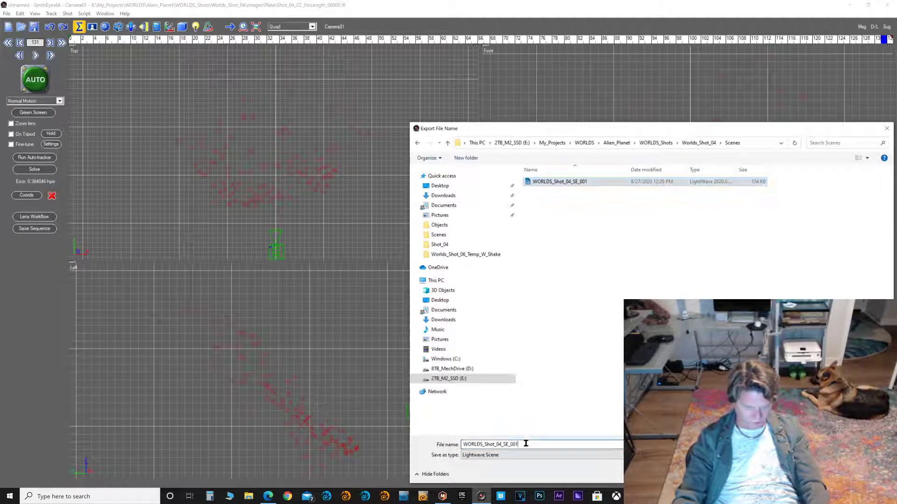
text(_)
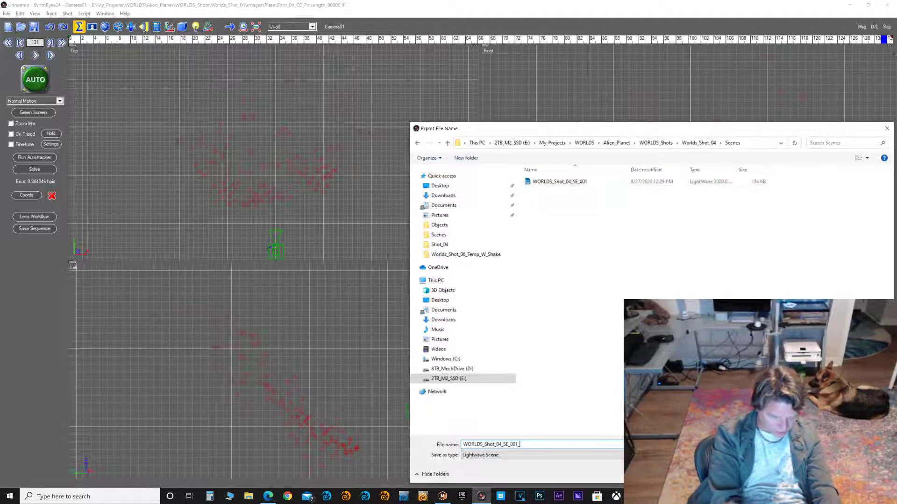
text(BU)
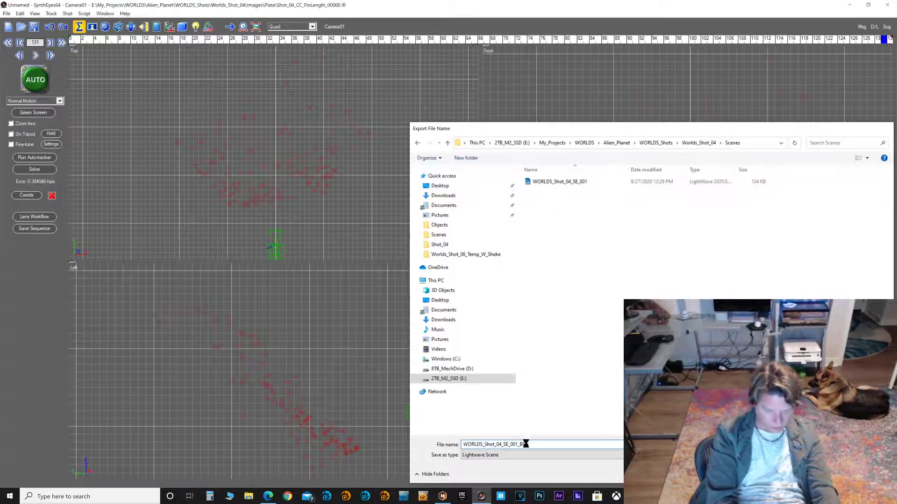
key(Return)
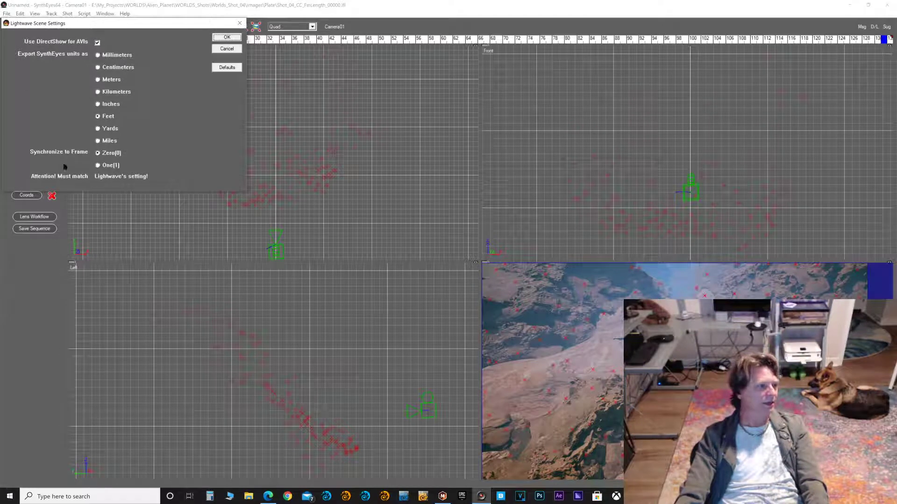
click(229, 38)
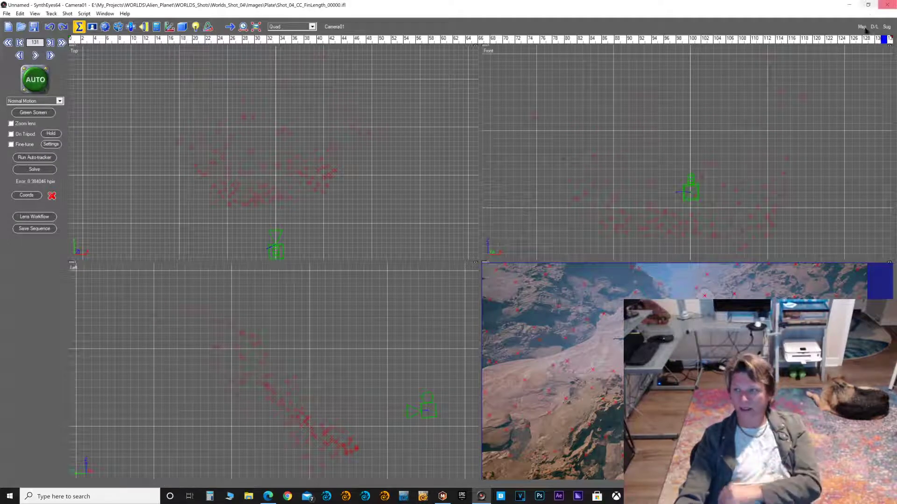
- Close SynthEyes without saving the scene and switch to LightWave Layout
click(886, 5)
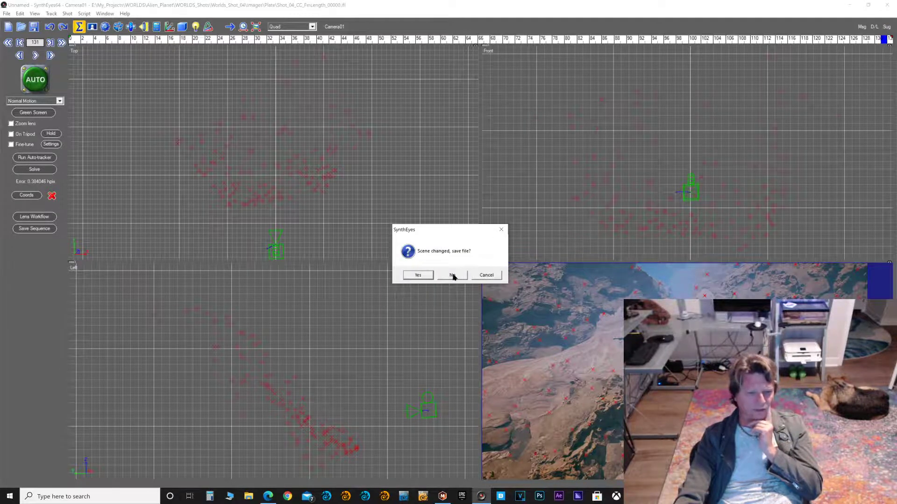
click(453, 276)
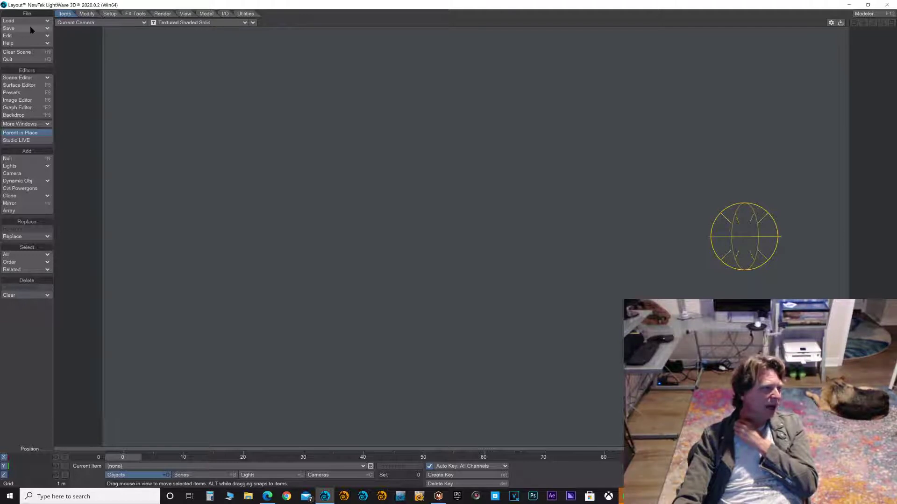
- Load WORLDS_Shot_04_SE_001 from the Worlds_Shot_04 Scenes folder, changing the content directory to Alien_Planet and declining the safe copy
click(32, 28)
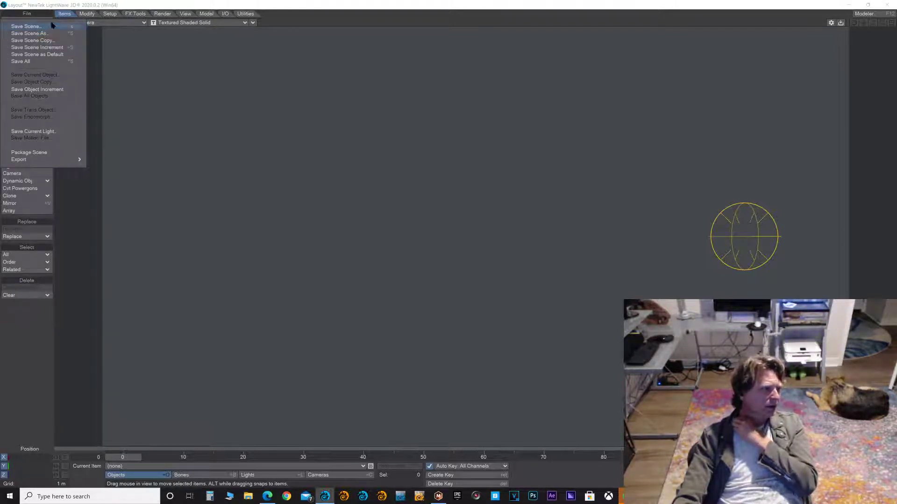
click(35, 27)
click(40, 22)
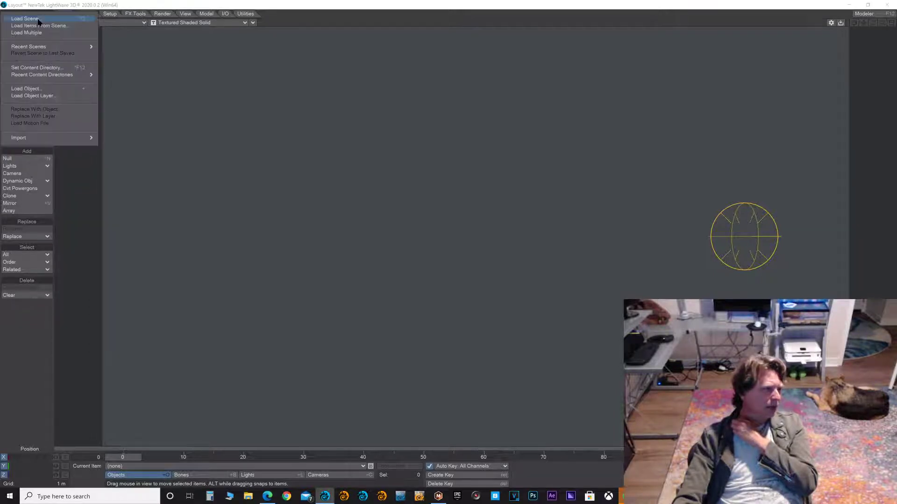
click(38, 21)
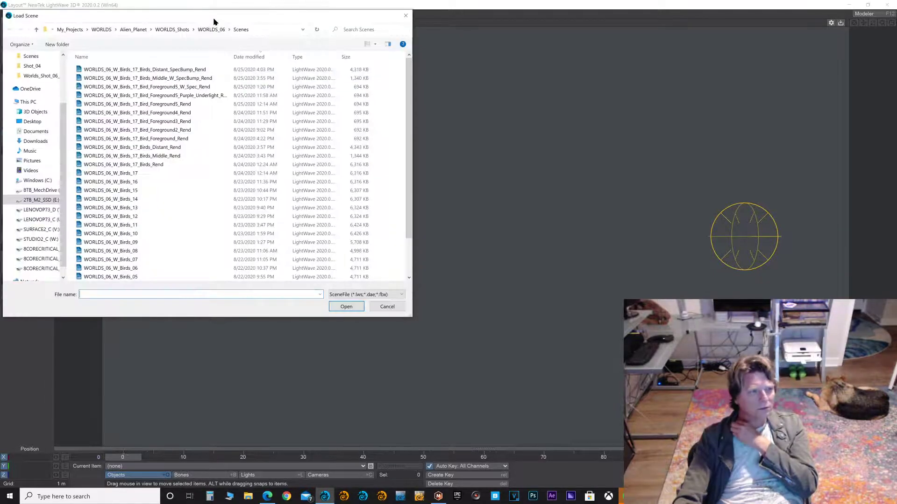
drag(211, 18, 508, 109)
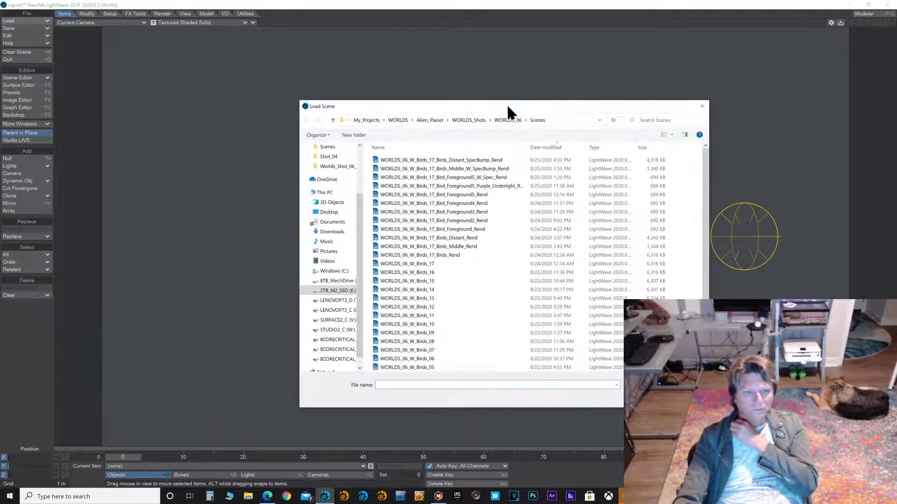
click(469, 120)
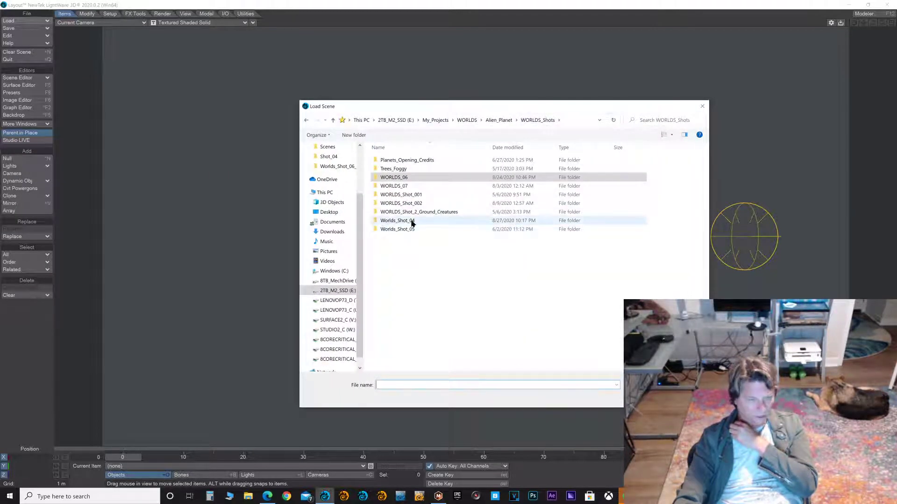
double_click(407, 220)
double_click(398, 178)
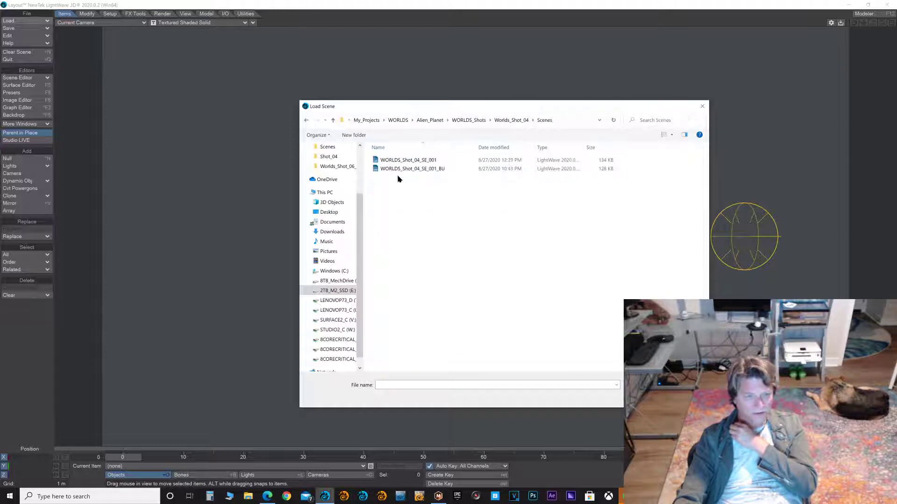
double_click(420, 160)
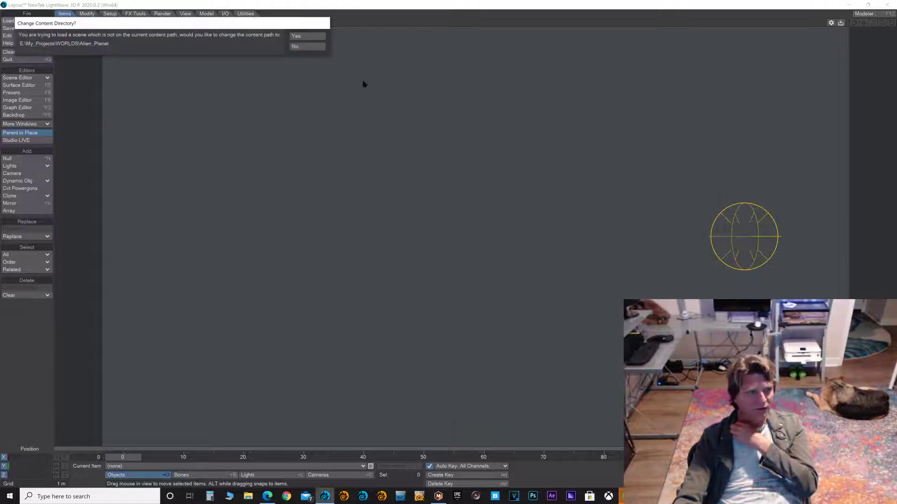
click(311, 36)
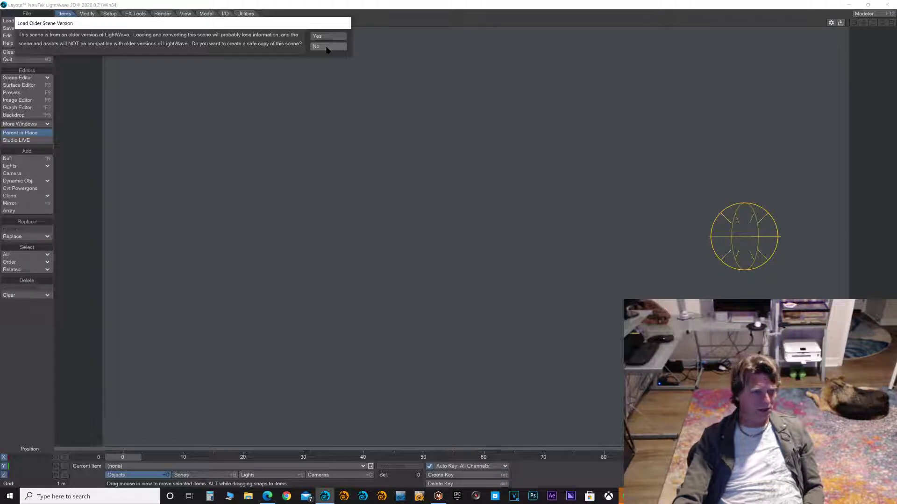
click(326, 46)
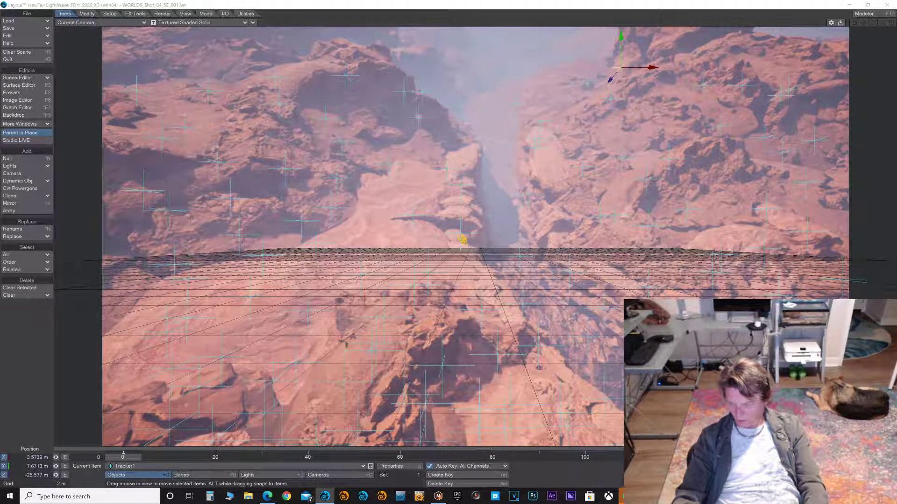
- Run a camera-view preview of frames 0 to 156 with a frame step of 1, and exit it
click(832, 458)
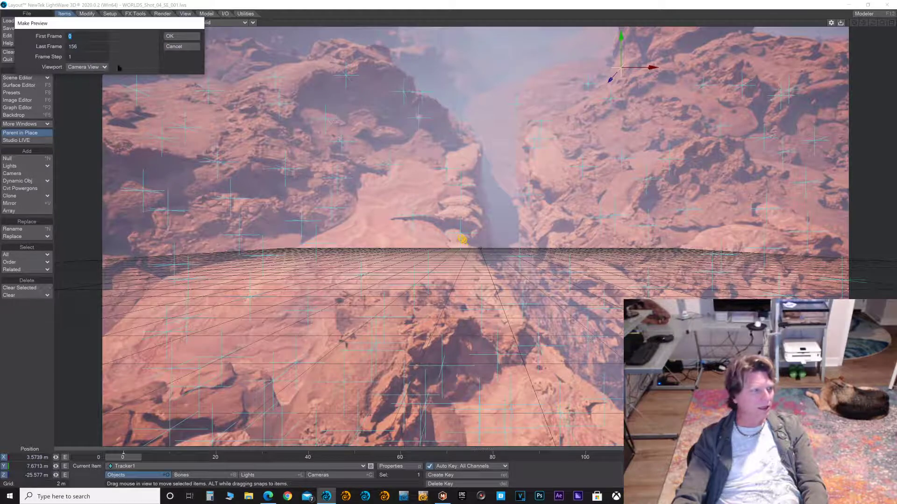
click(178, 37)
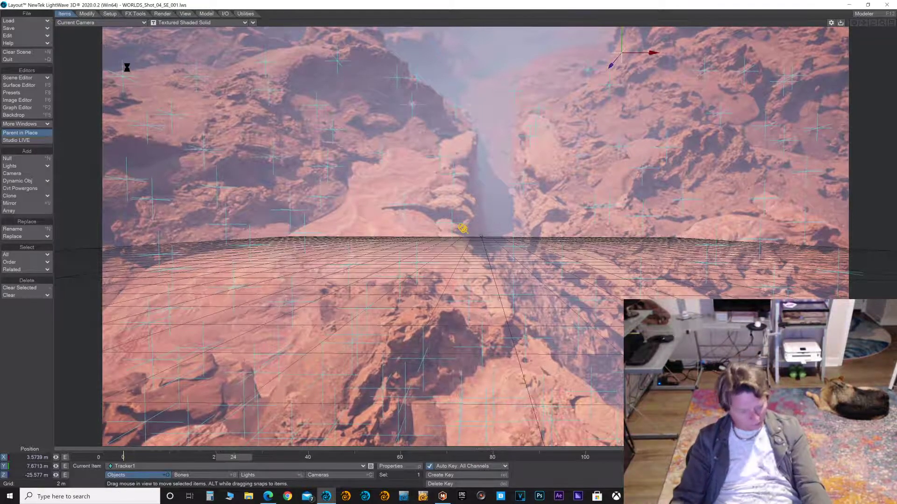
key(Escape)
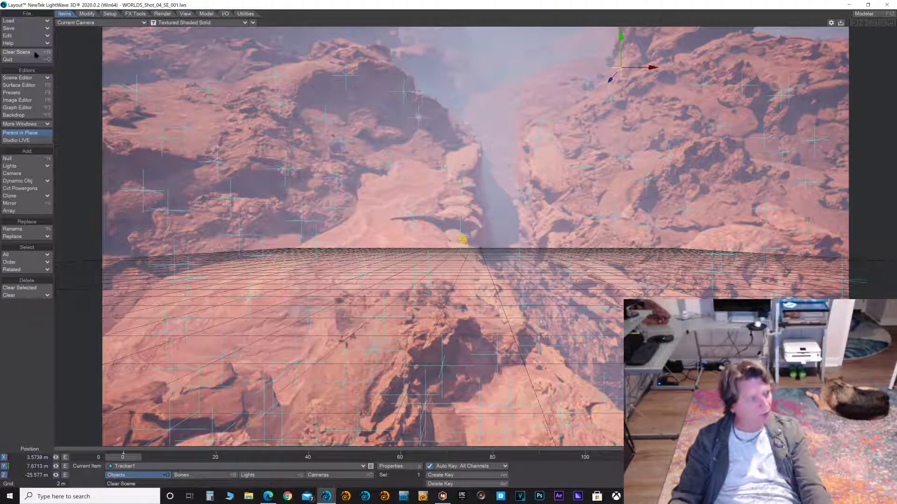
- Start loading another scene and browse to the Scenes folder of Worlds_Shot_04
click(24, 20)
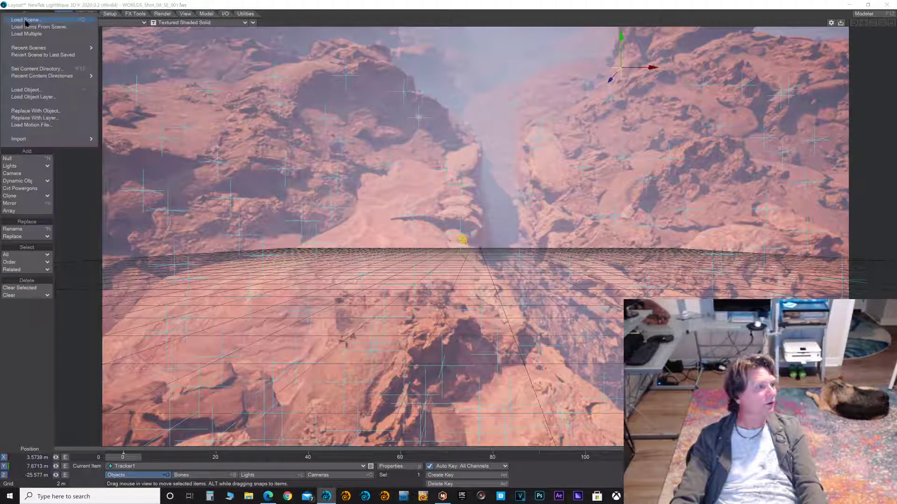
click(50, 20)
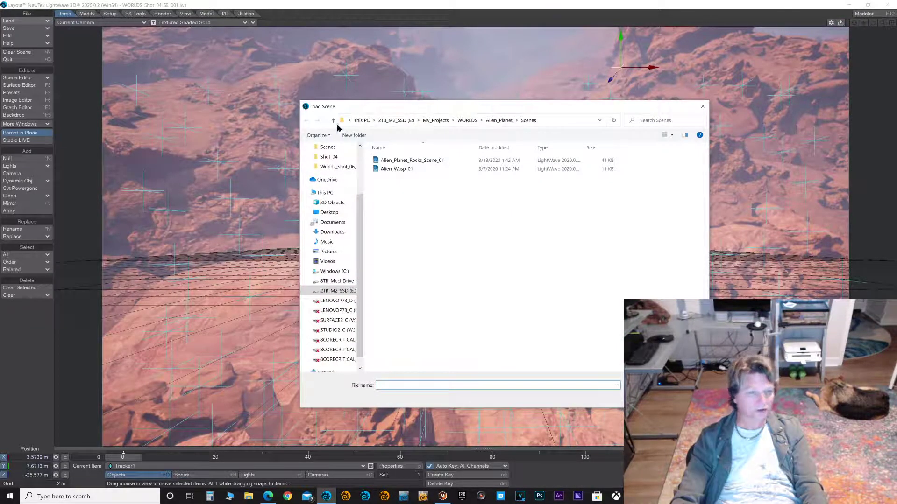
click(467, 121)
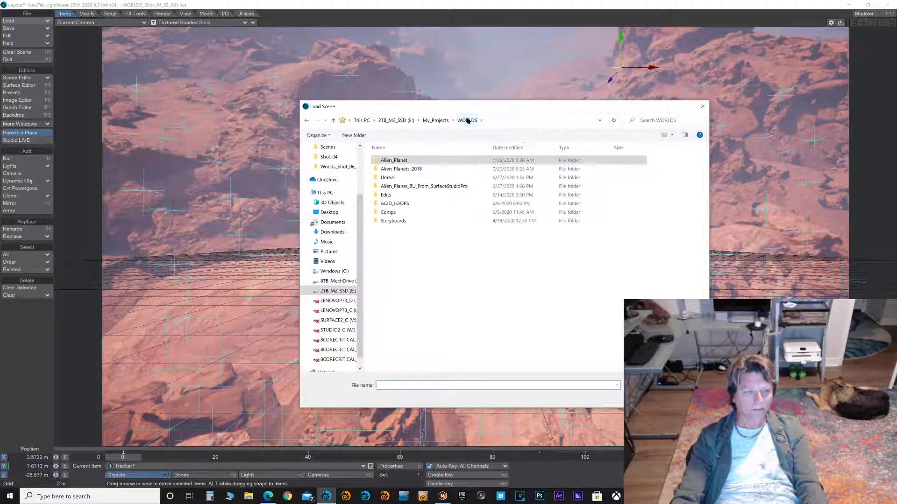
double_click(398, 161)
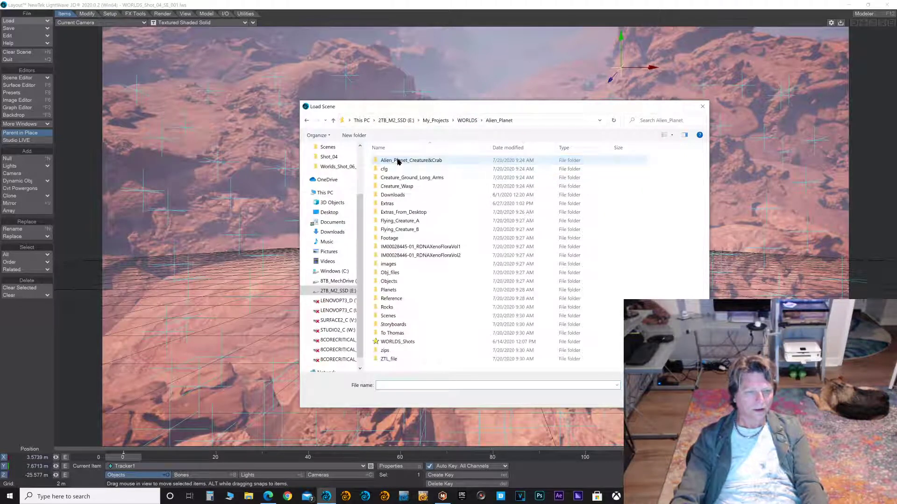
double_click(398, 344)
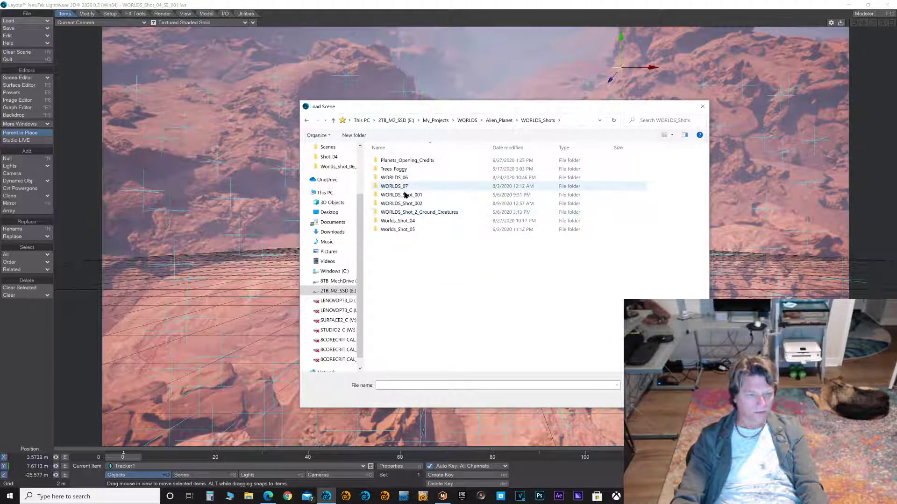
double_click(407, 220)
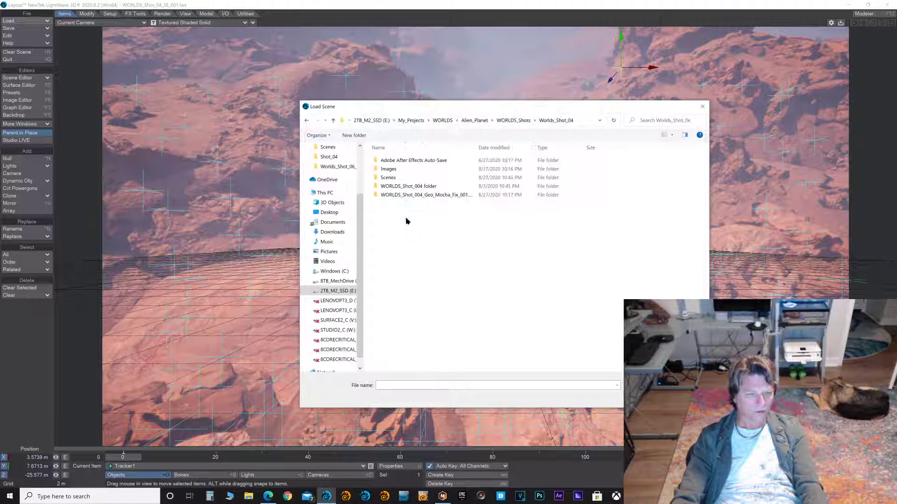
double_click(400, 177)
- Duplicate the WORLDS_Shot_04_SE_001_BU scene file within the same folder
click(417, 171)
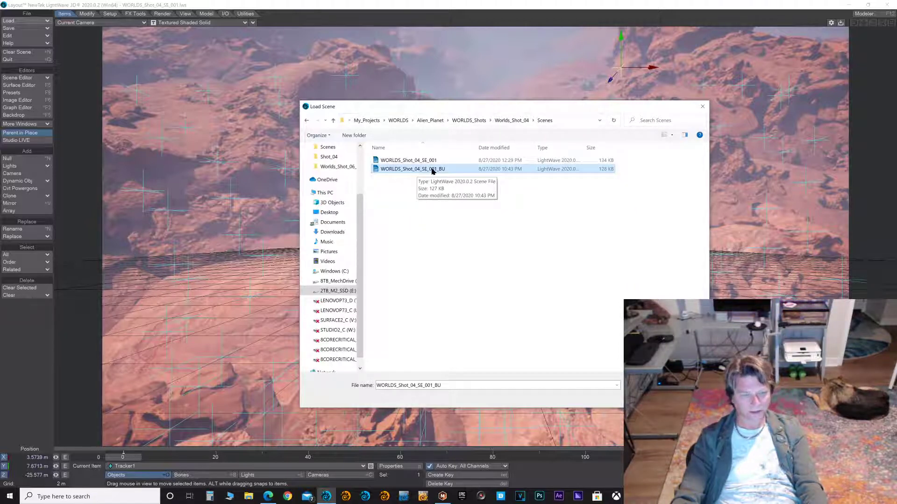
right_click(433, 170)
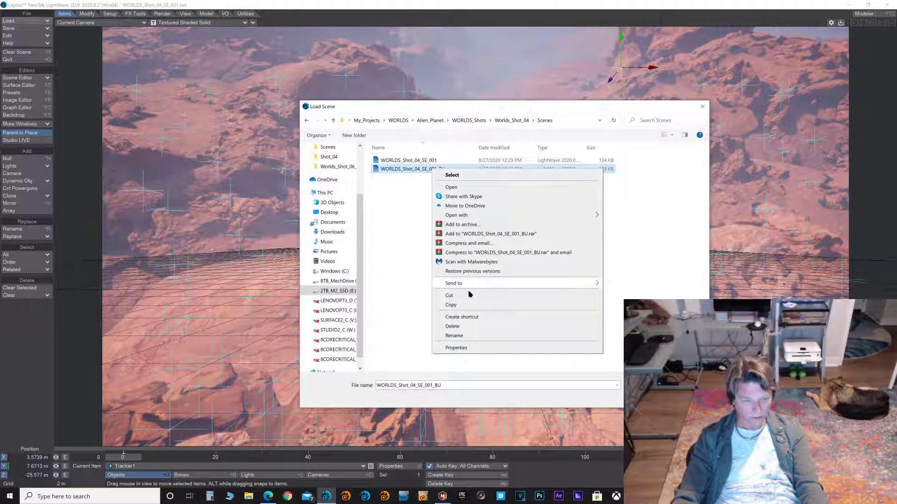
click(470, 306)
right_click(476, 267)
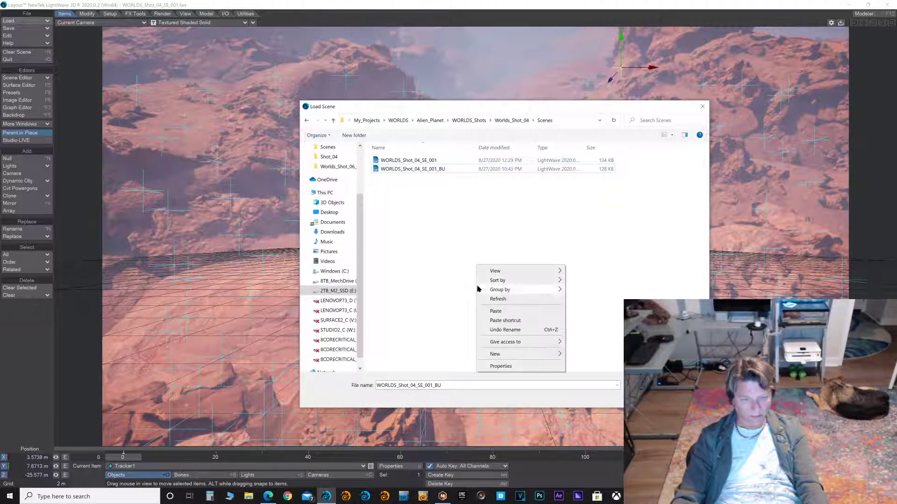
click(514, 311)
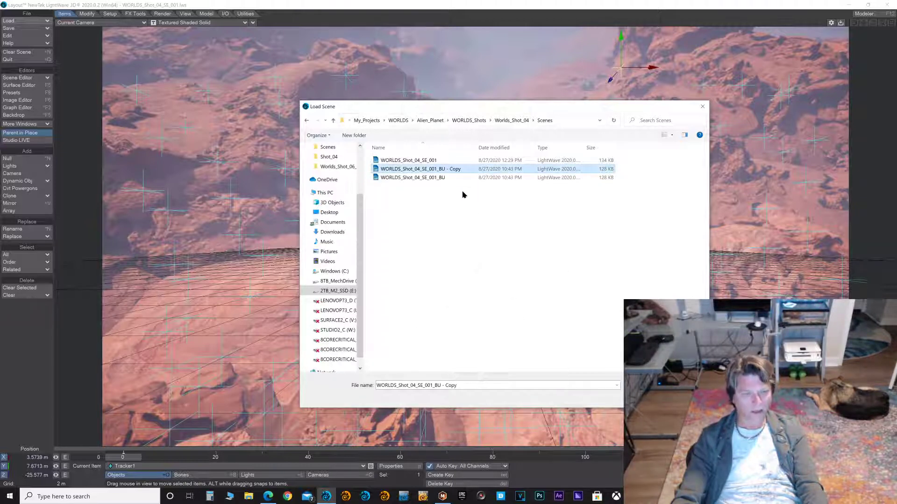
- Load the WORLDS_Shot_04_SE_001_BU scene without creating a safe copy
double_click(441, 178)
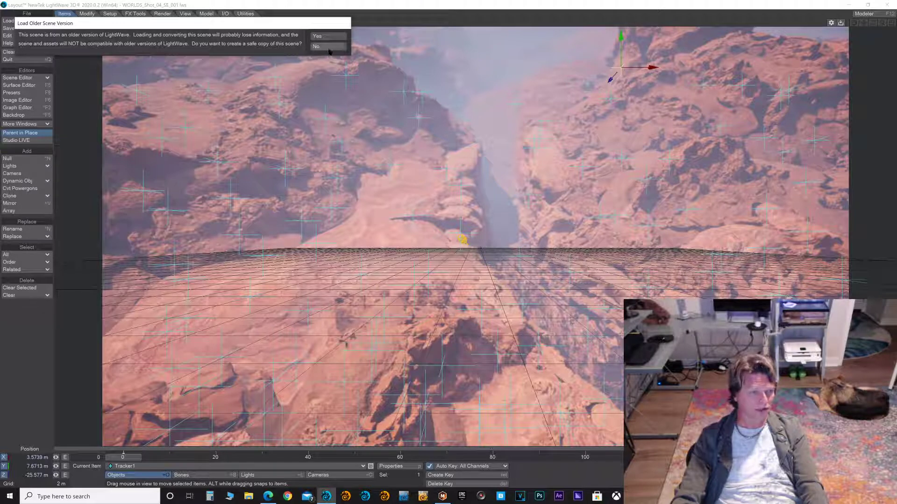
click(333, 47)
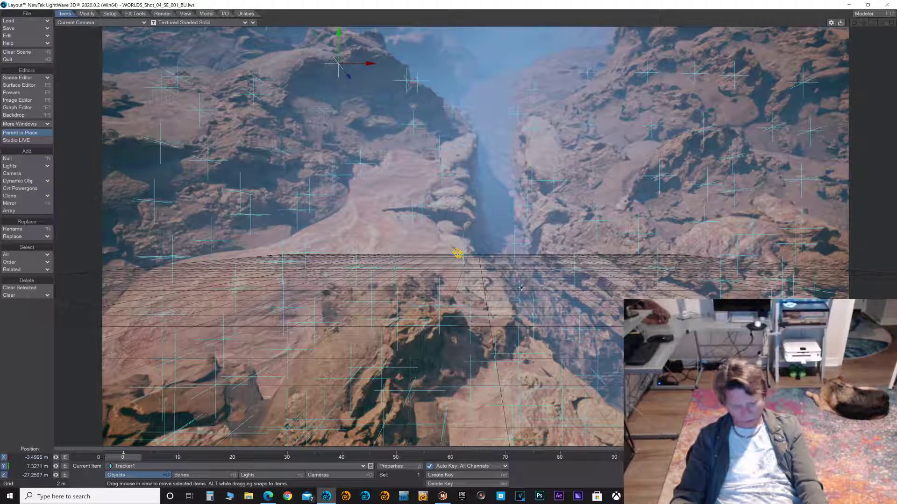
- Turn the display grid off in the preferences and reduce the grid square size to 500 mm
key(o)
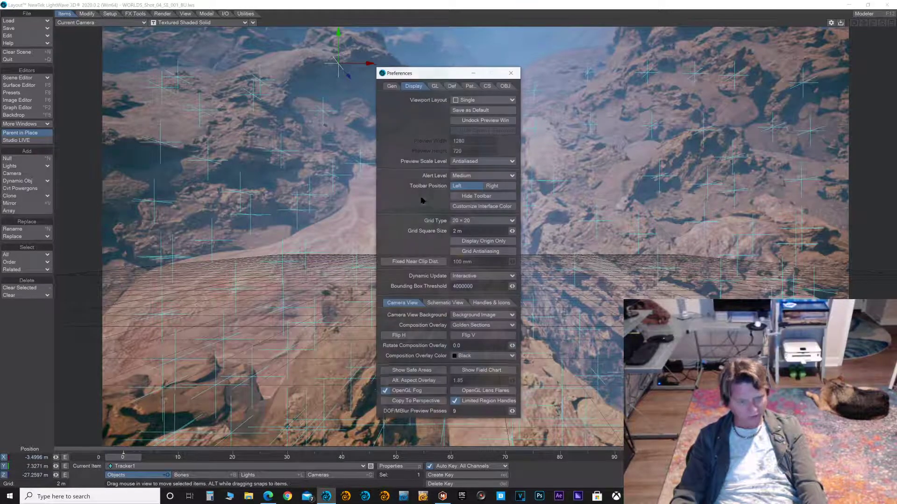
click(460, 222)
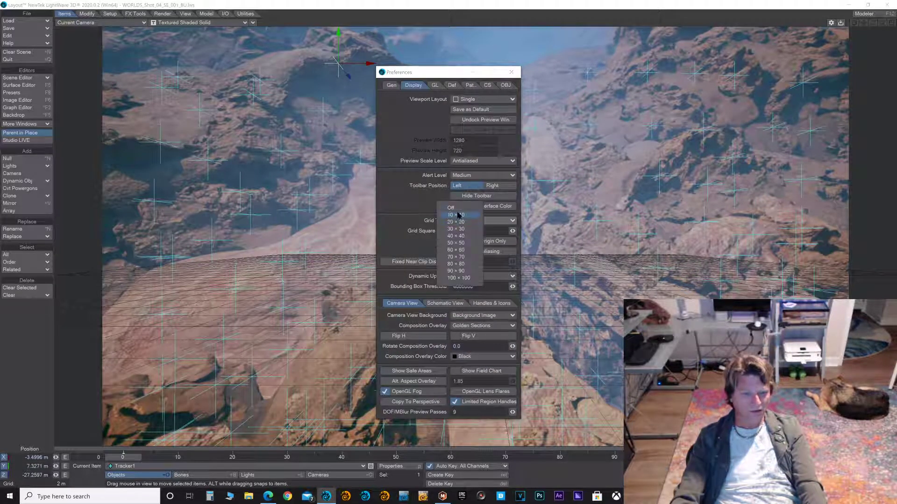
click(459, 209)
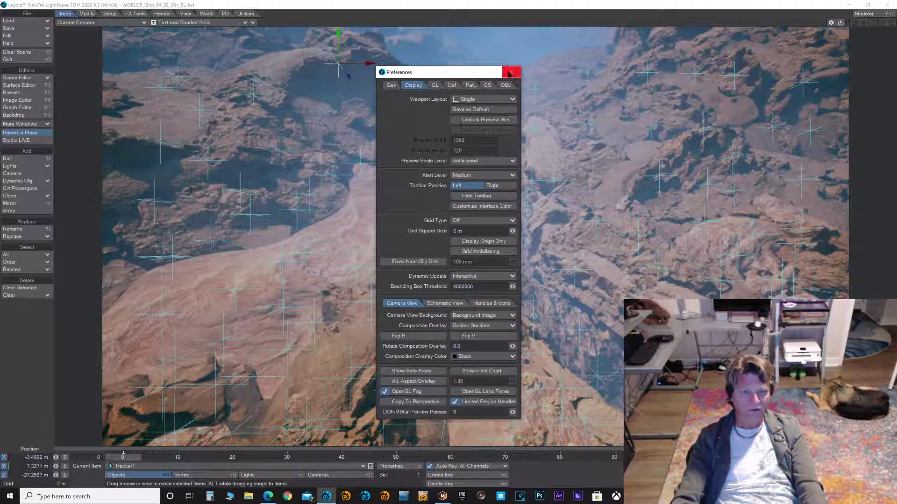
click(511, 72)
key(bracketleft)
key(bracketleft)
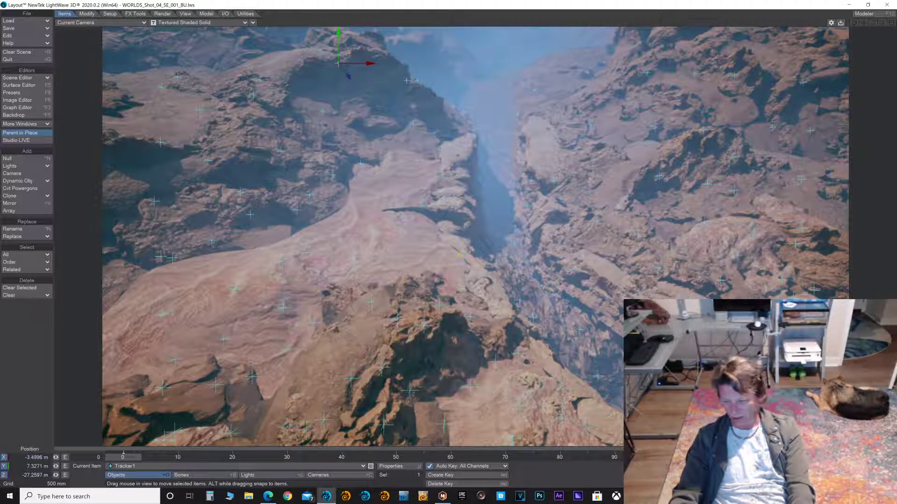
- Make a camera-view preview of frames 0 to 132 with a frame step of 1, play it and end it
key(shift+p)
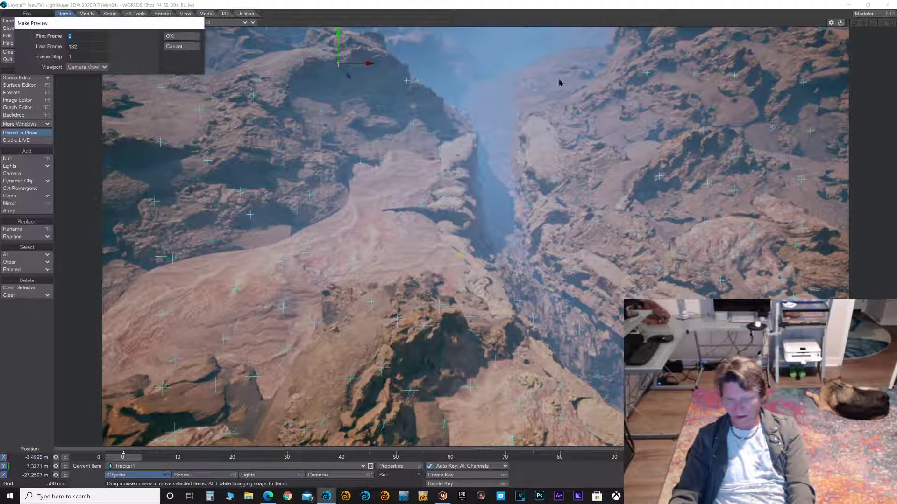
click(180, 36)
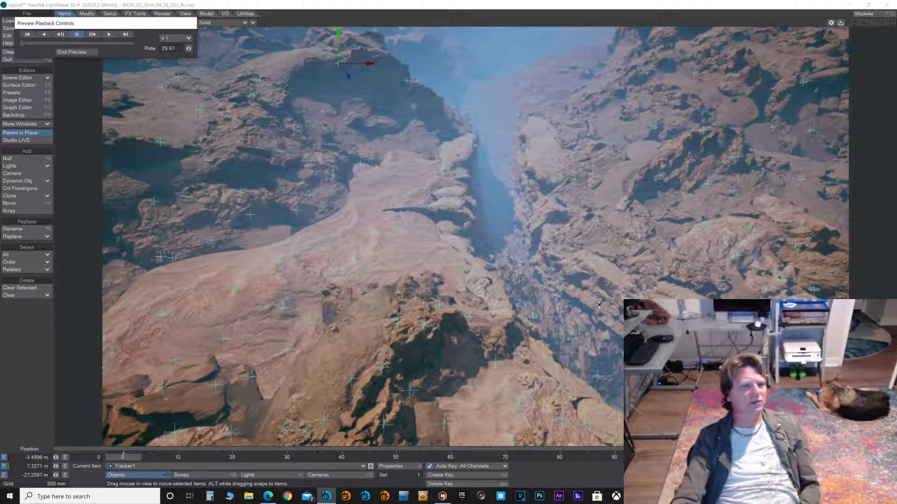
click(109, 35)
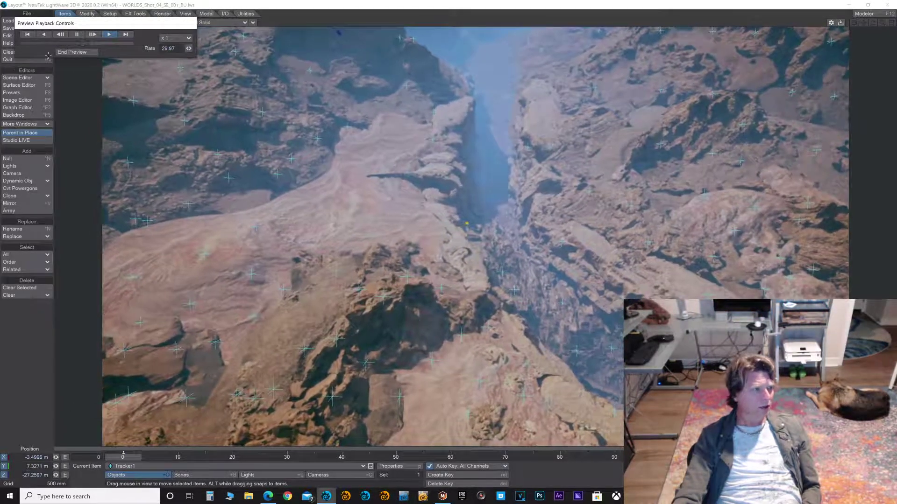
click(75, 52)
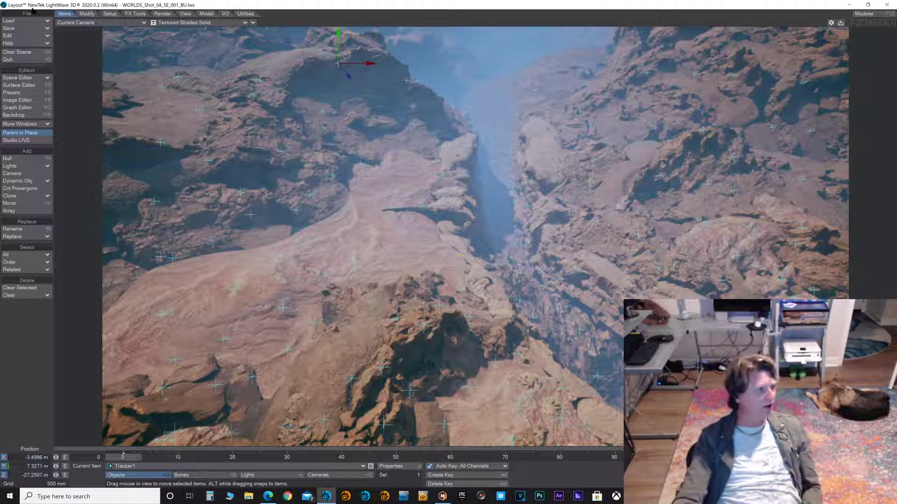
- Load the items from the Shot_002_SynthEyes_Track_W_Birds9_CU scene in the WORLDS_Shot_002 Scenes folder into the current scene
click(32, 21)
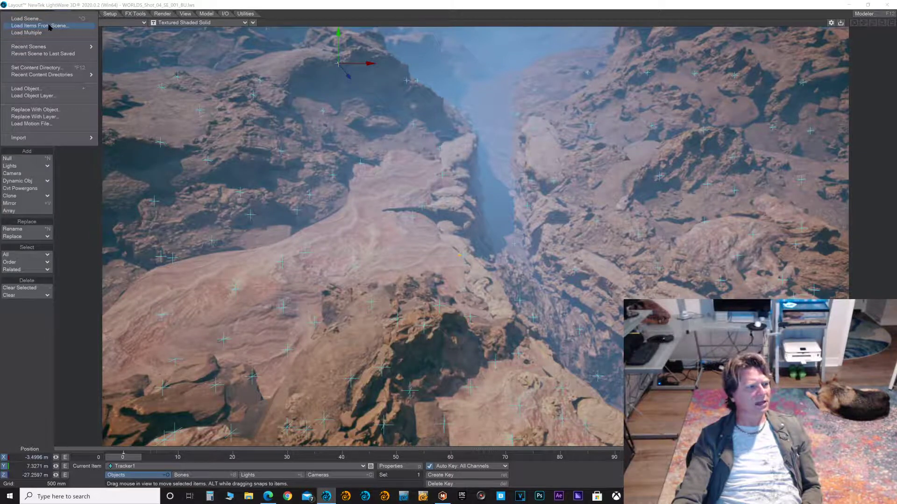
click(50, 26)
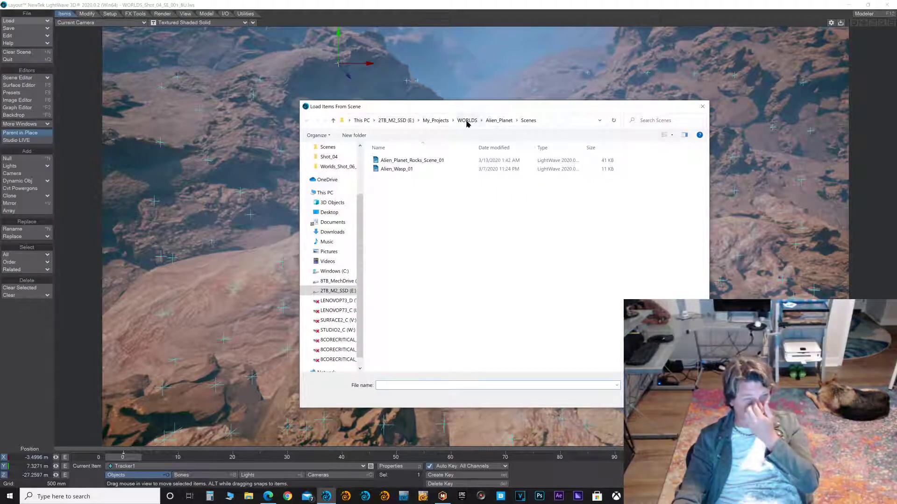
click(499, 121)
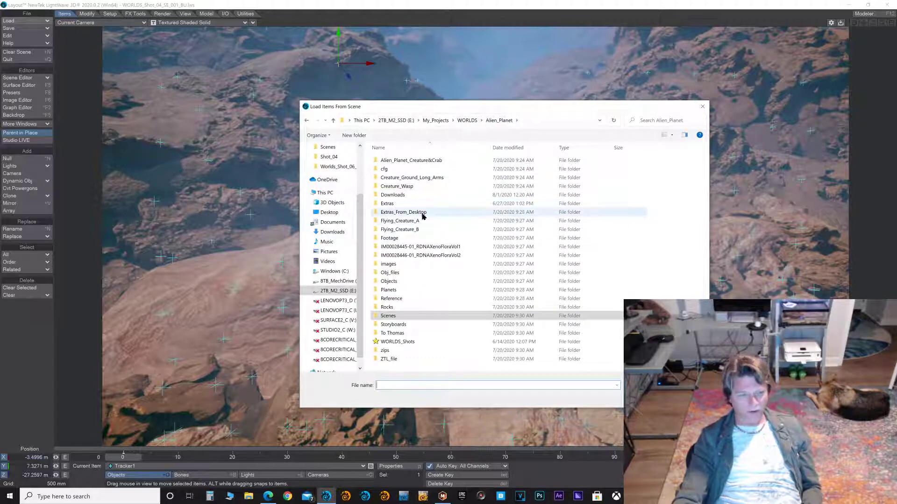
double_click(397, 343)
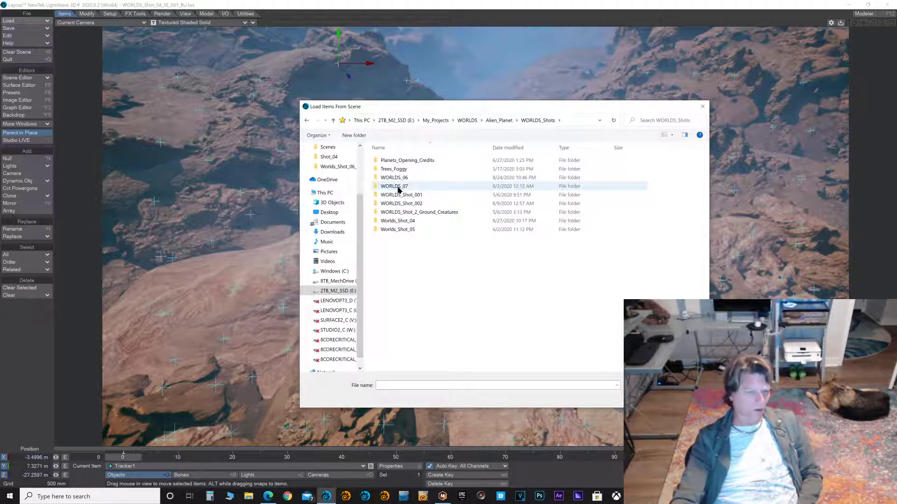
double_click(415, 204)
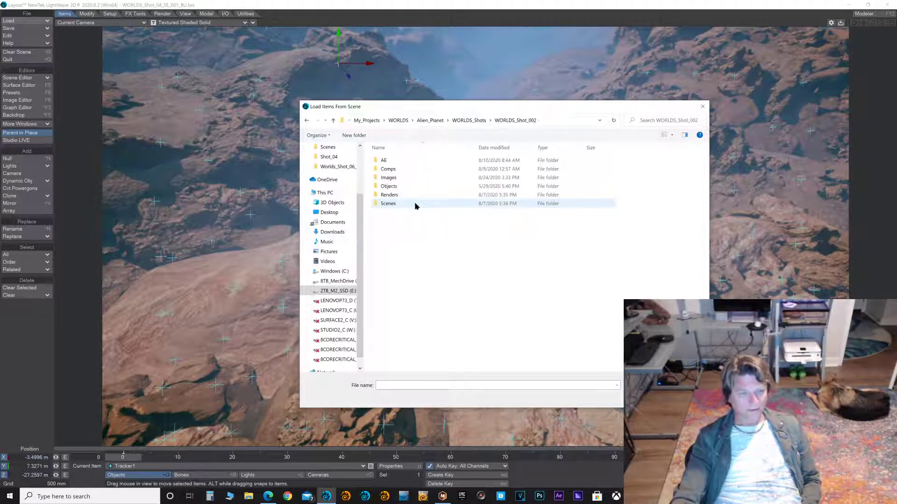
double_click(400, 204)
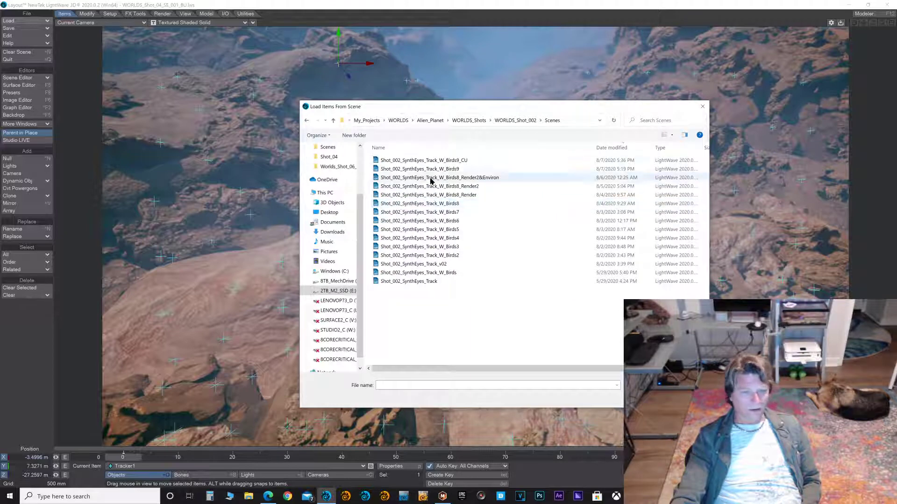
click(469, 161)
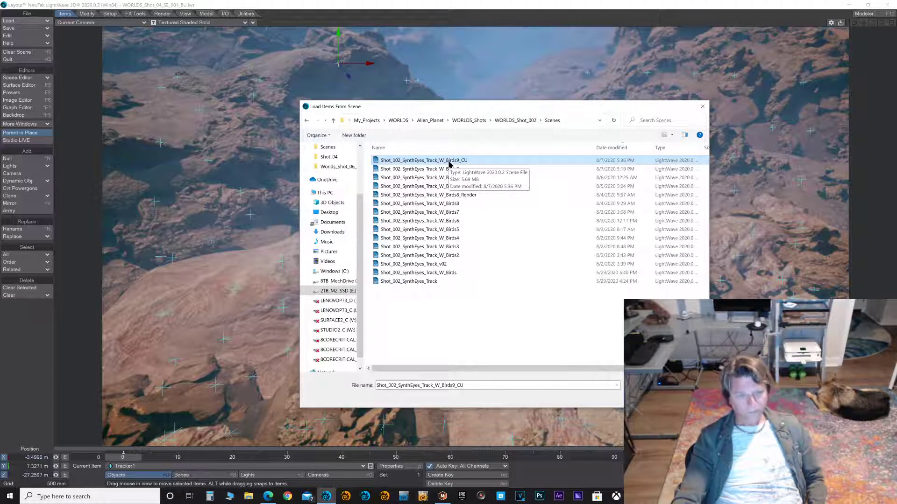
double_click(449, 162)
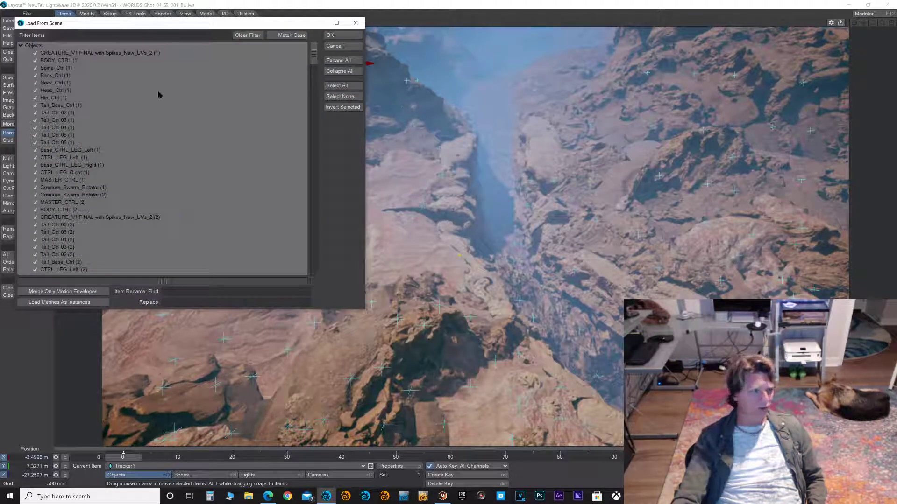
click(340, 37)
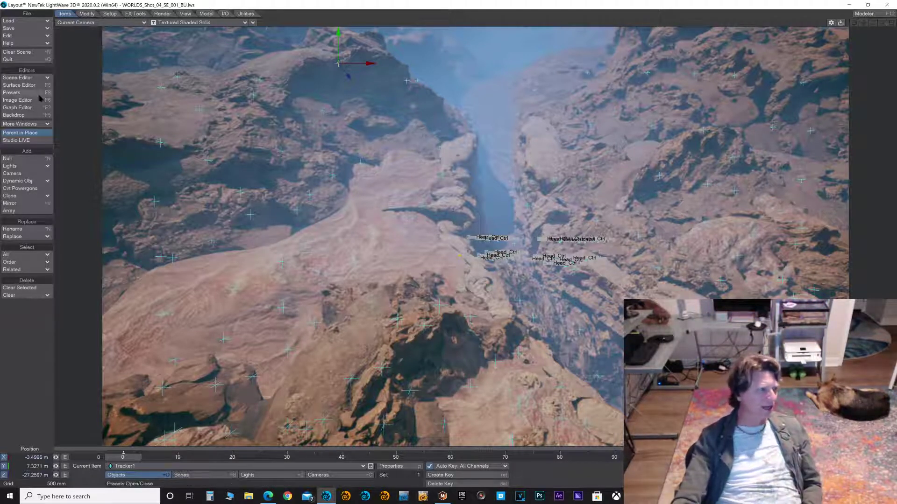
- Find and select Bird Parent Null in the Scene Editor, and close the editor
click(22, 79)
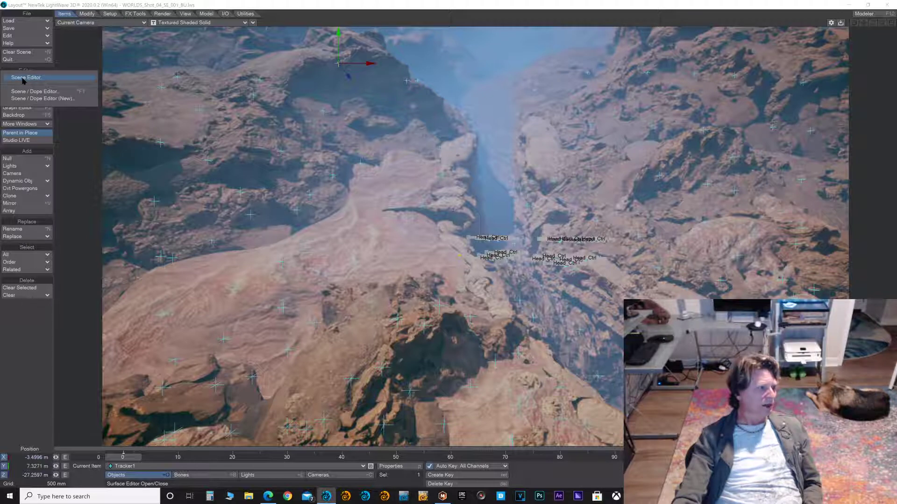
click(24, 77)
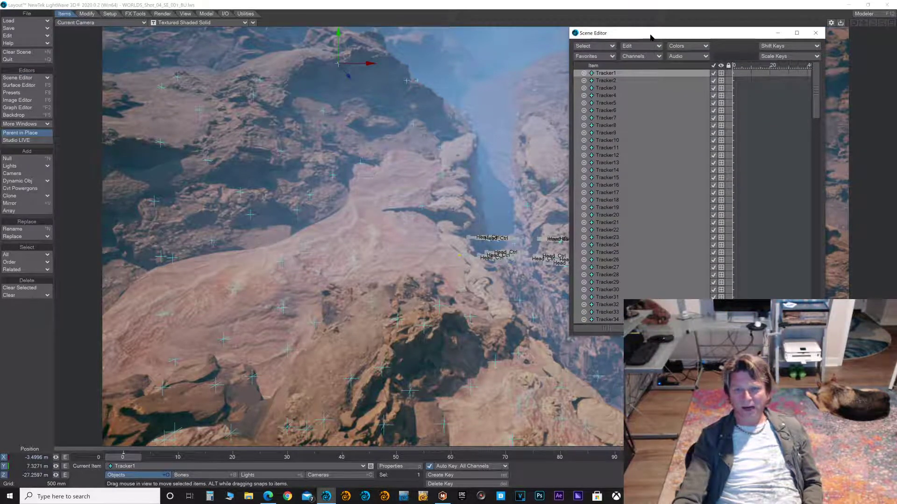
drag(651, 37, 186, 74)
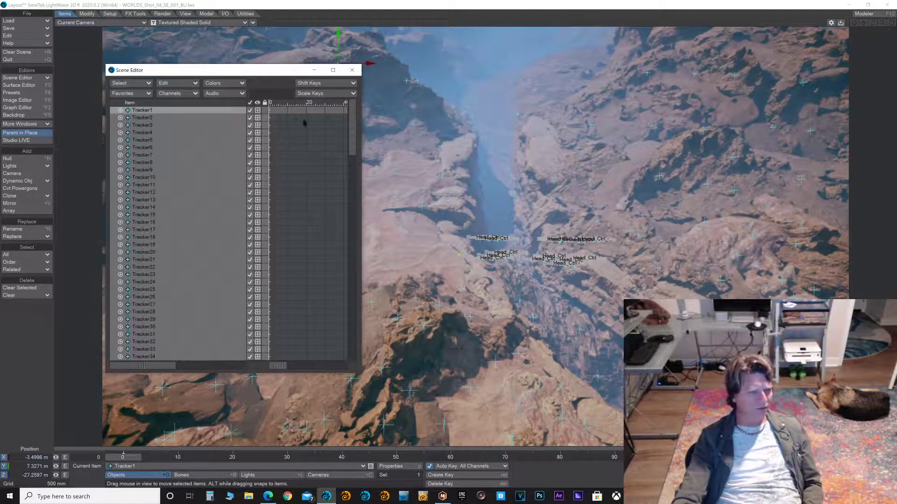
drag(354, 134, 344, 346)
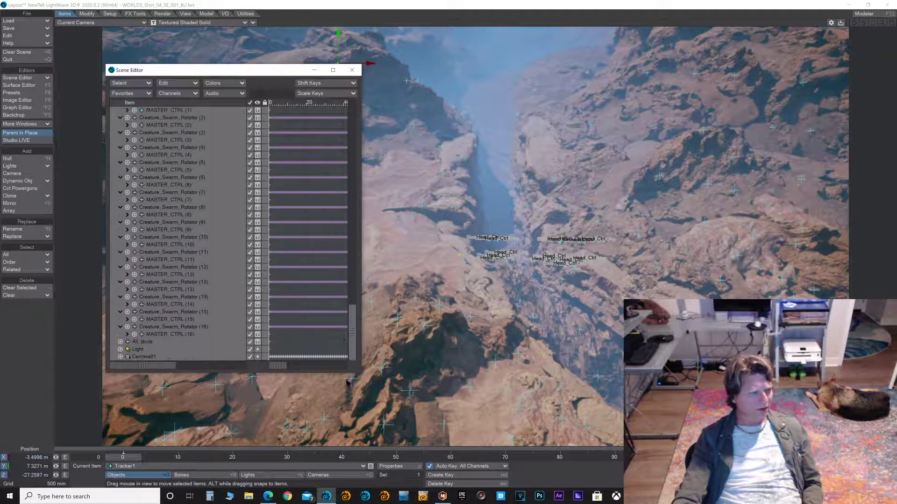
scroll(339, 298, up, 6)
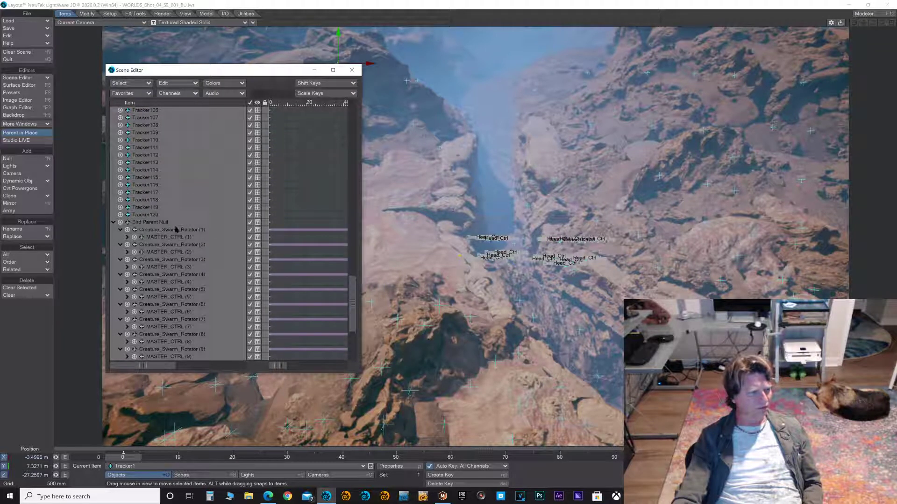
click(163, 223)
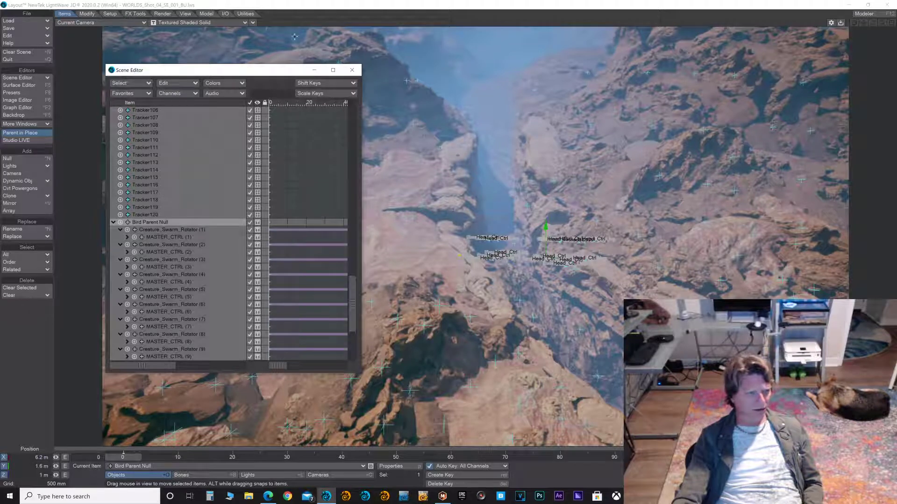
click(352, 70)
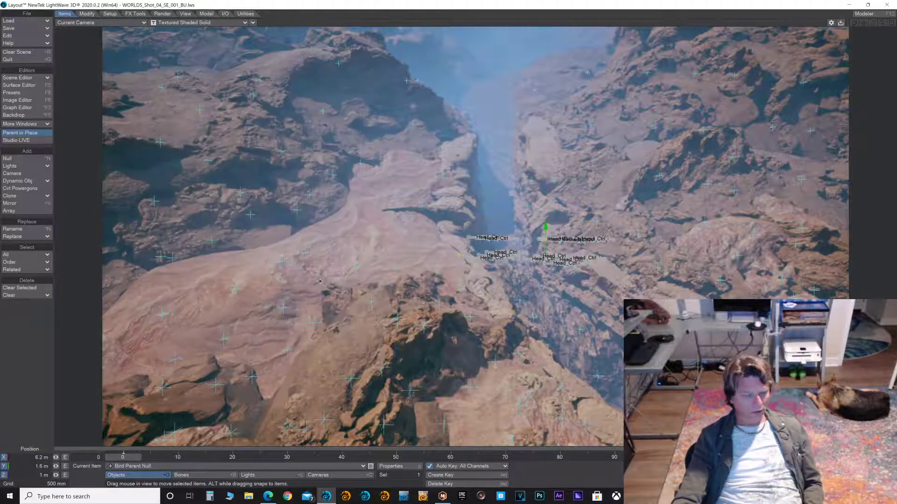
- Set the stretch of Bird Parent Null to 1 on the X, Y and Z axes
key(h)
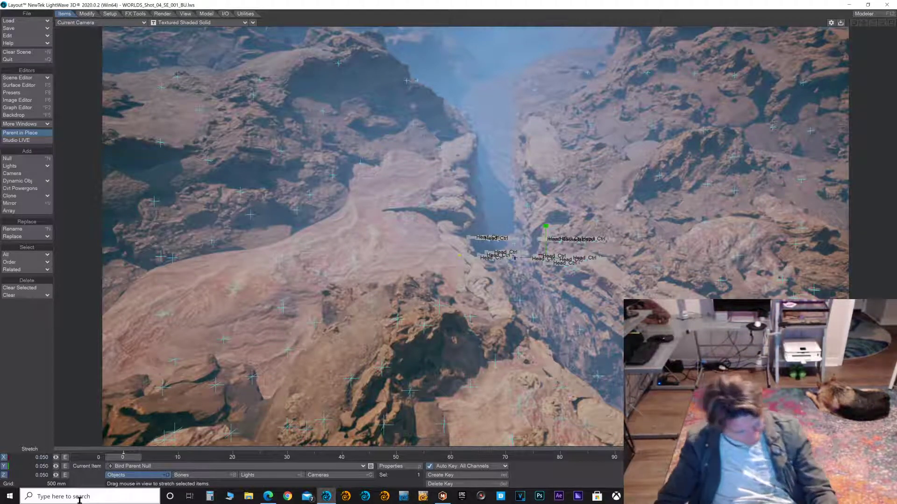
click(41, 457)
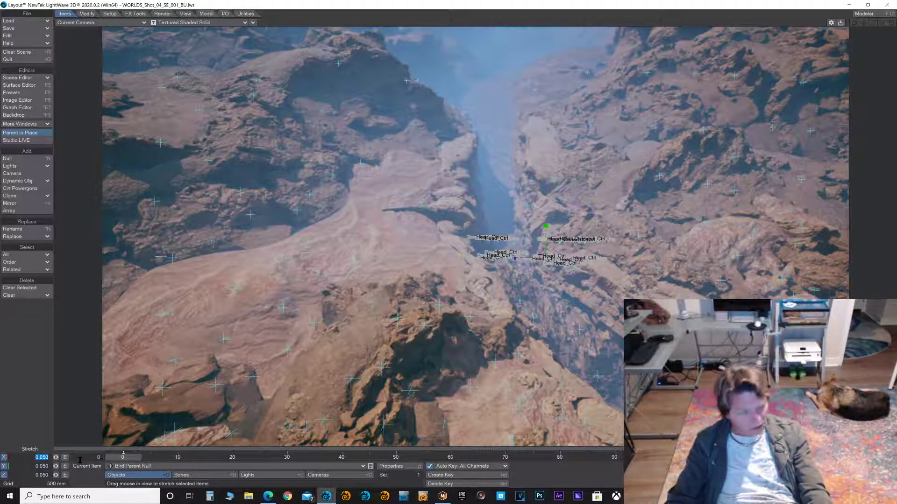
text(1)
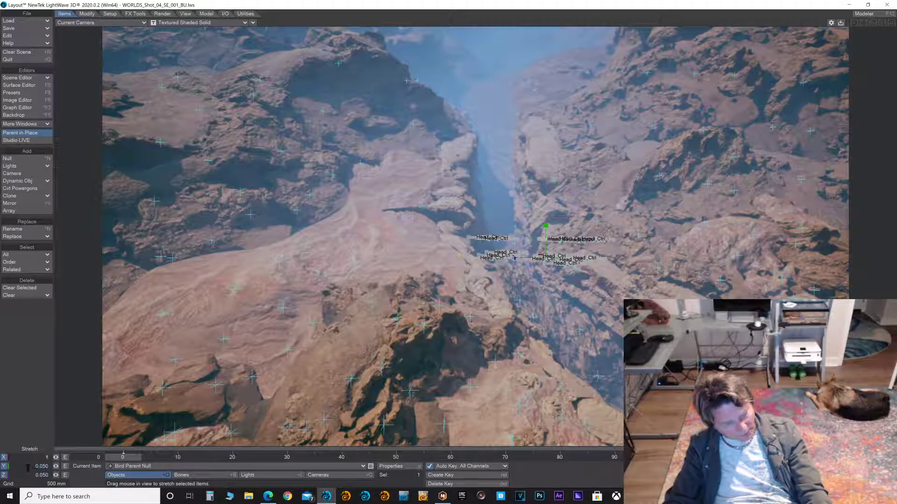
key(Return)
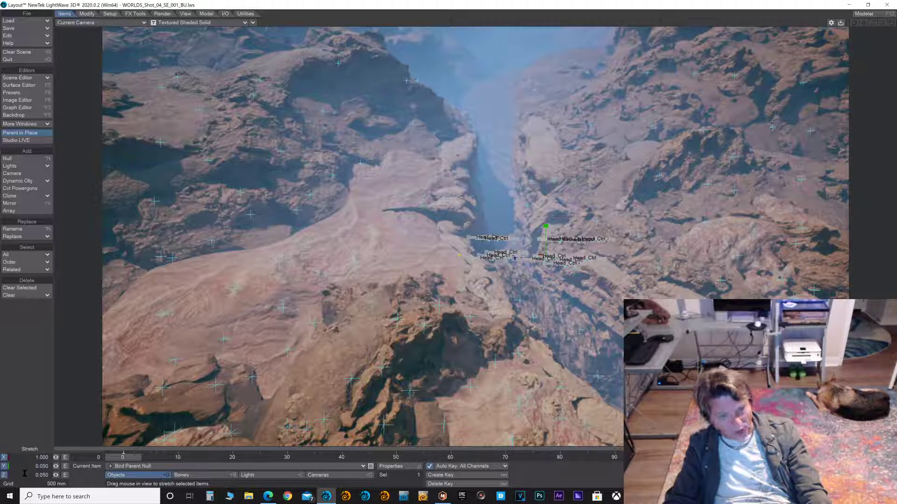
key(Tab)
text(1)
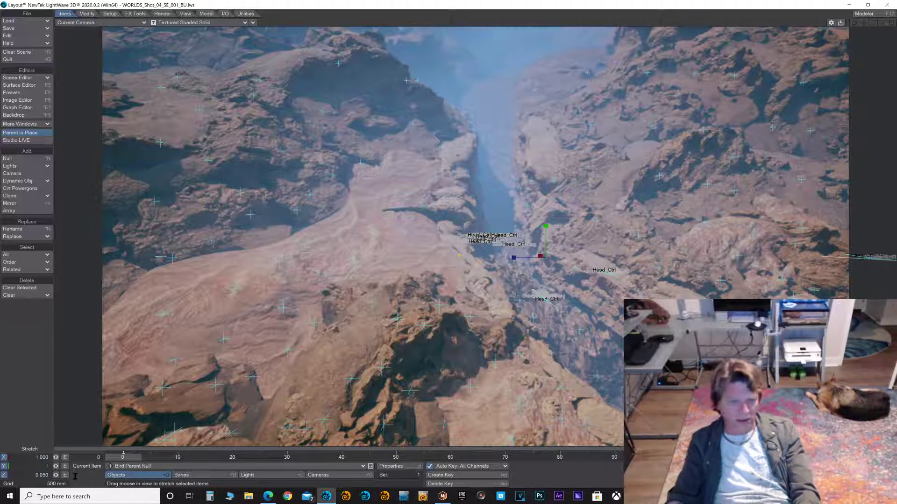
key(Tab)
text(1)
key(Return)
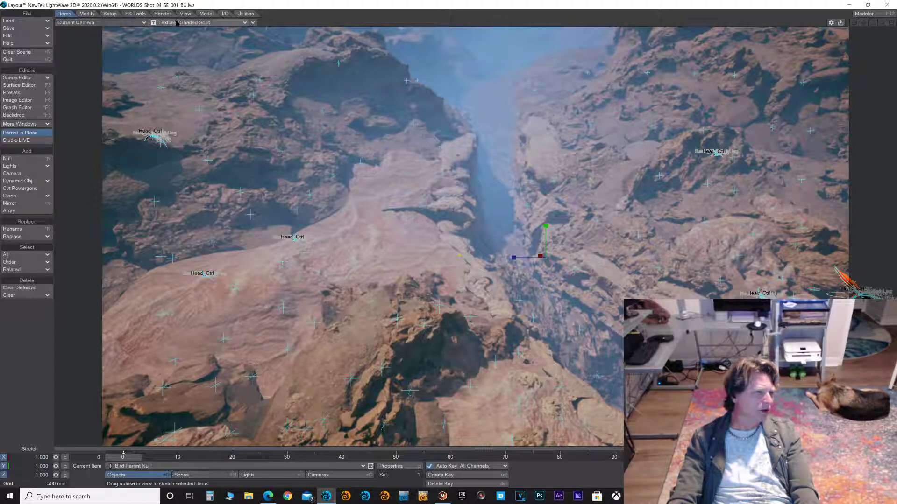
- Set the camera viewport's display to Bounding Box and change the viewport layout to Double Vertical in the preferences
click(191, 23)
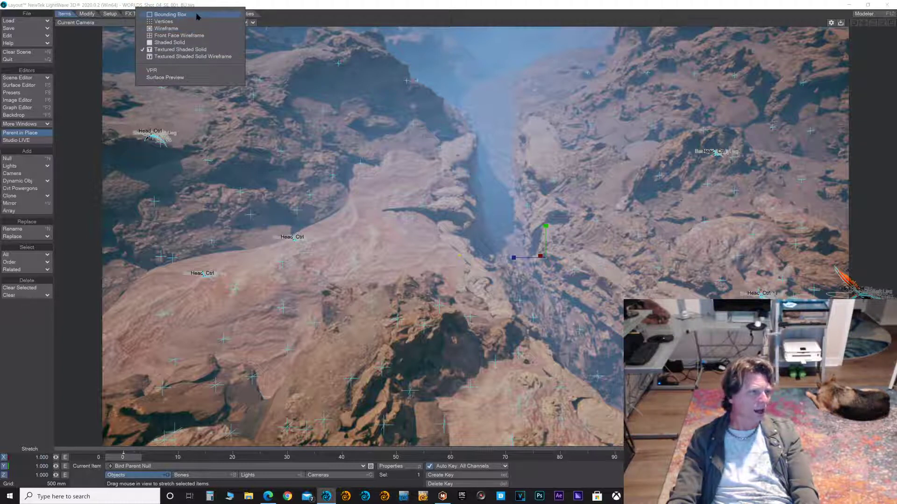
click(197, 15)
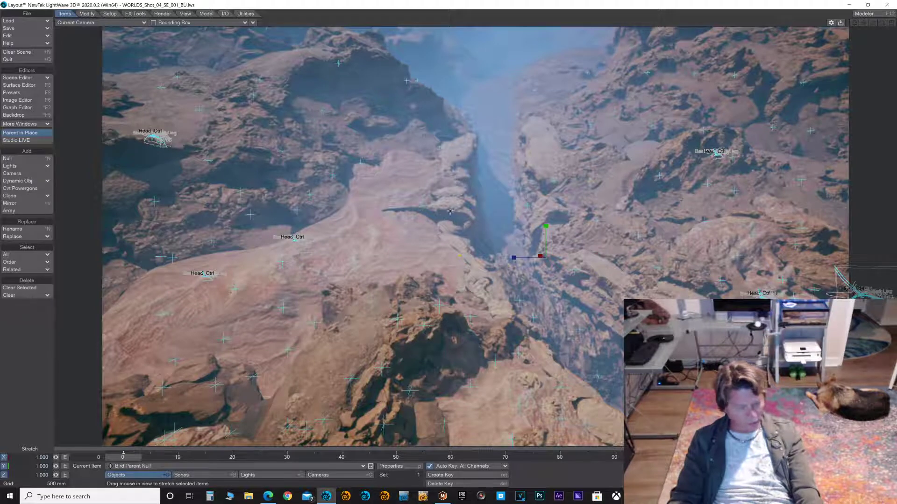
key(d)
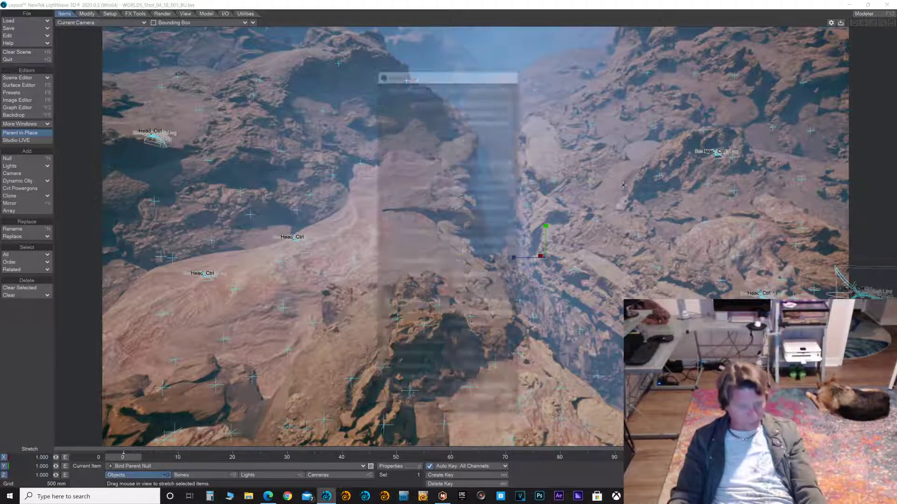
click(500, 99)
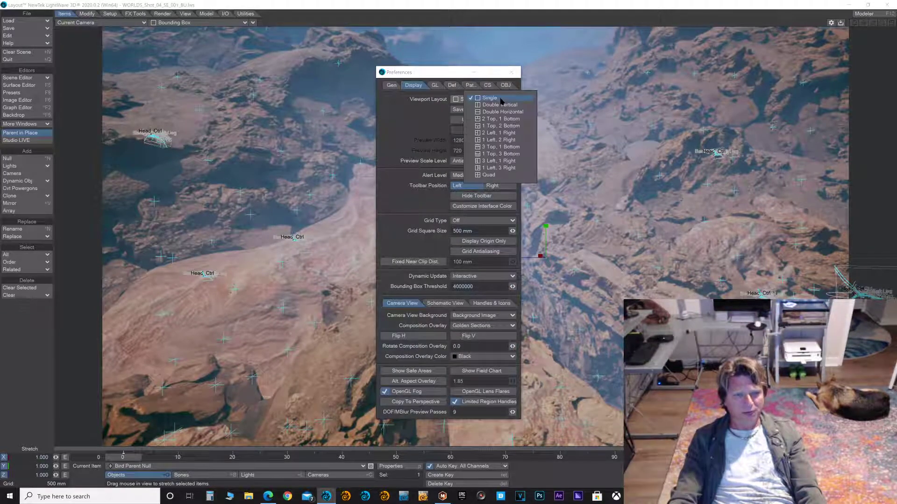
click(499, 98)
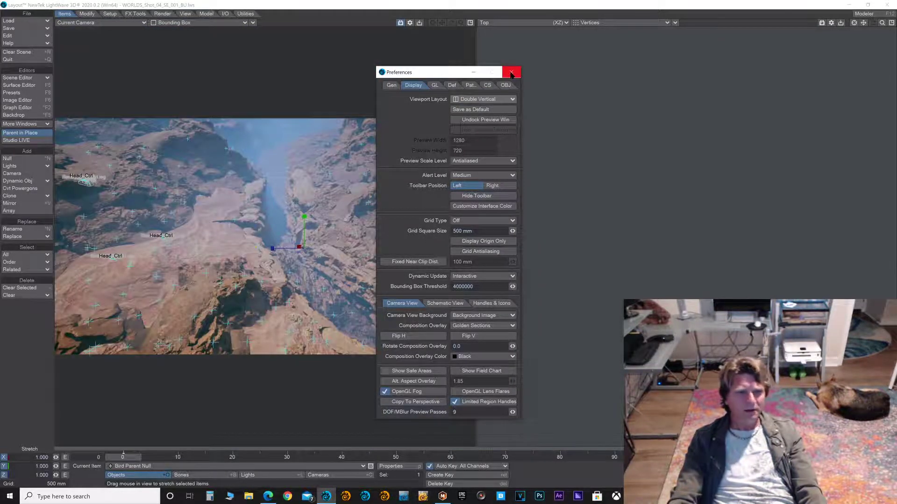
click(511, 72)
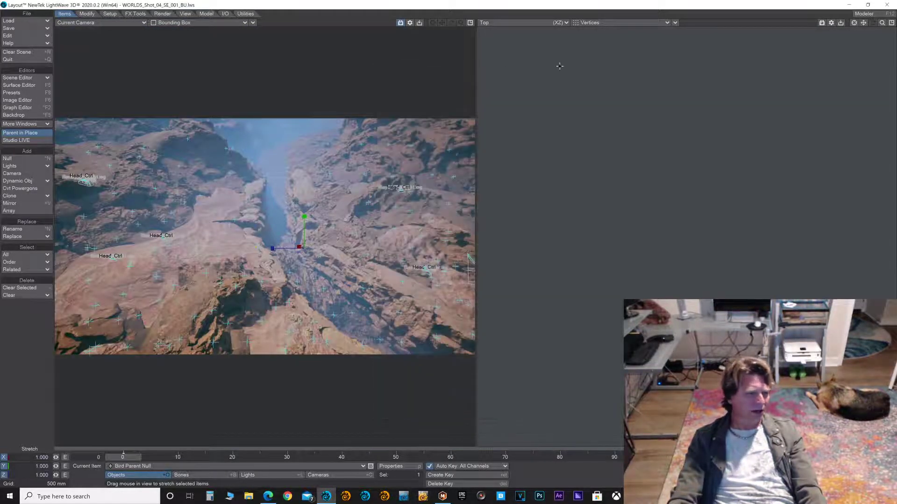
- Save the scene under the new name WORLDS_Shot_04_SE_001_BU_W_Birds_001 in the Worlds_Shot_04 Scenes folder
click(29, 29)
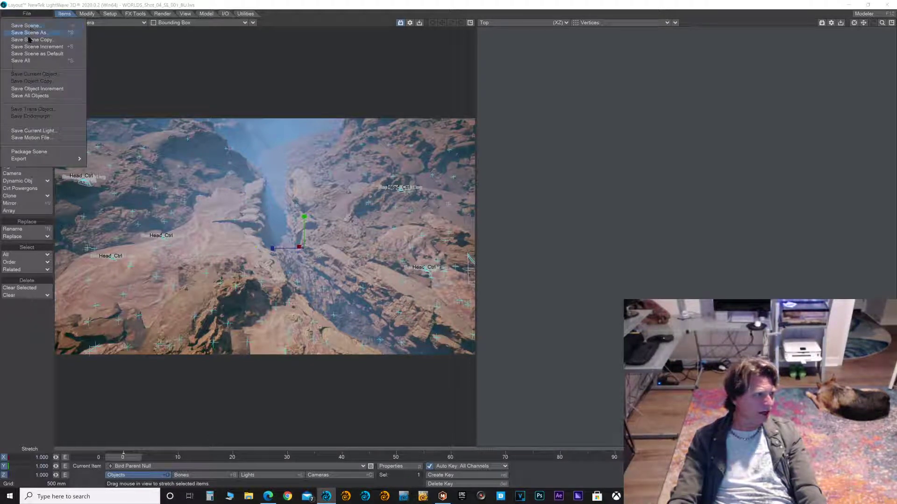
click(29, 32)
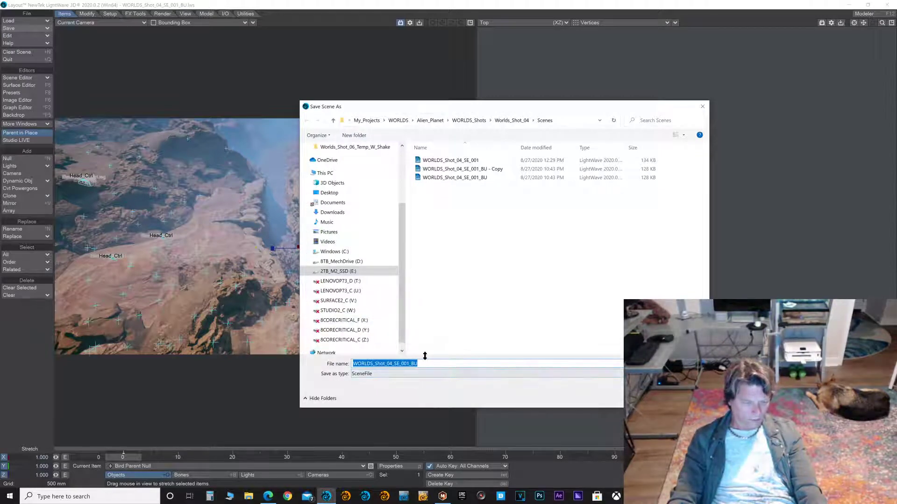
click(439, 364)
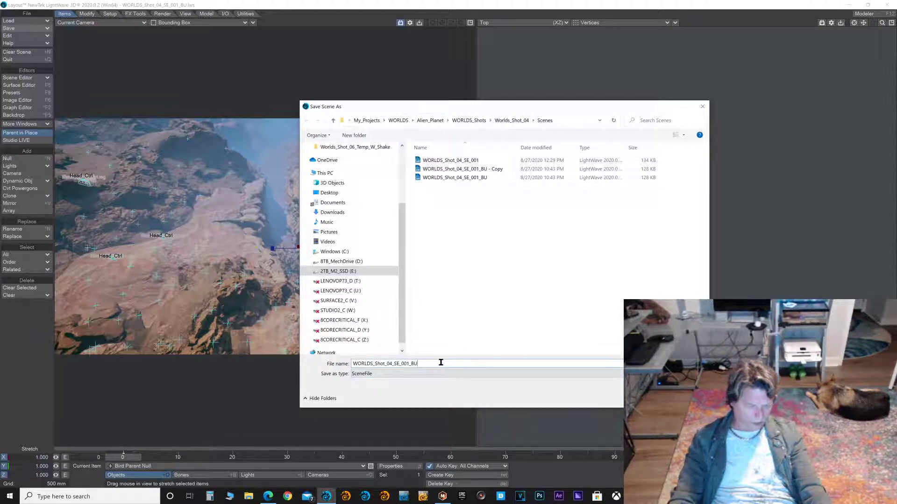
text(_W)
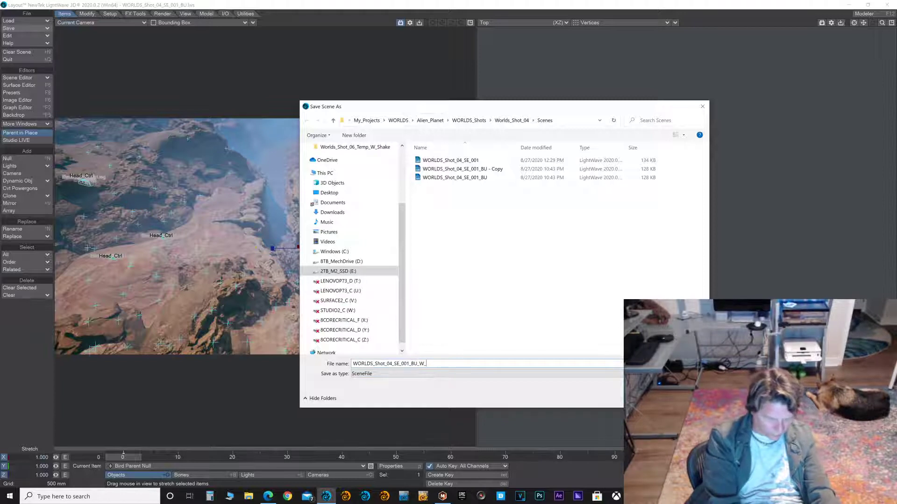
text(_Birds_001)
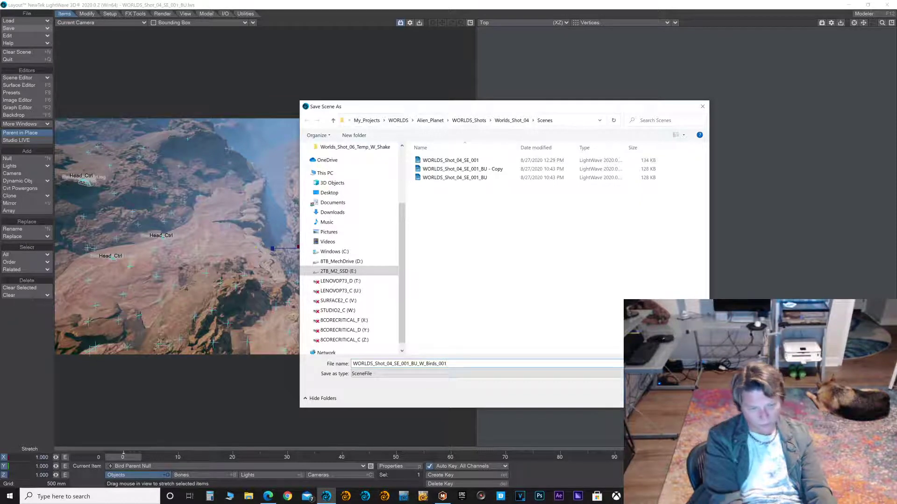
key(Return)
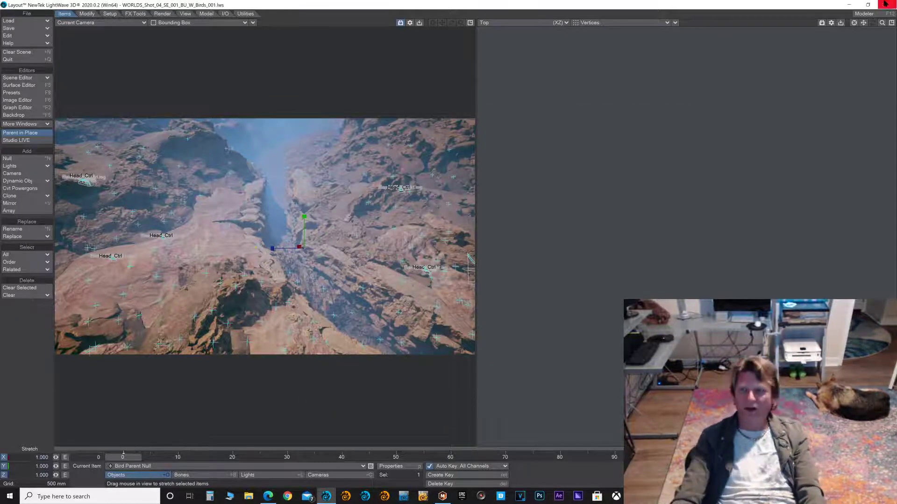
- Center the Top viewport on Bird Parent Null and switch that viewport to the Back (XY) view
click(853, 23)
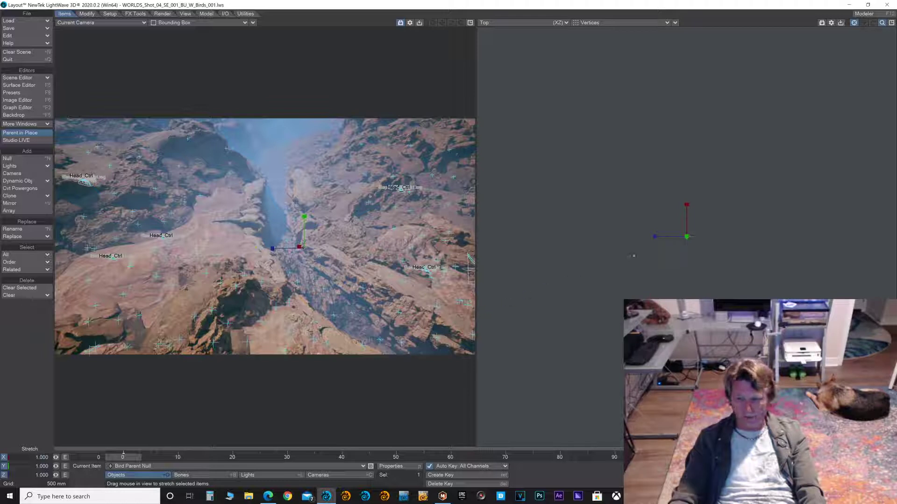
drag(831, 136, 795, 133)
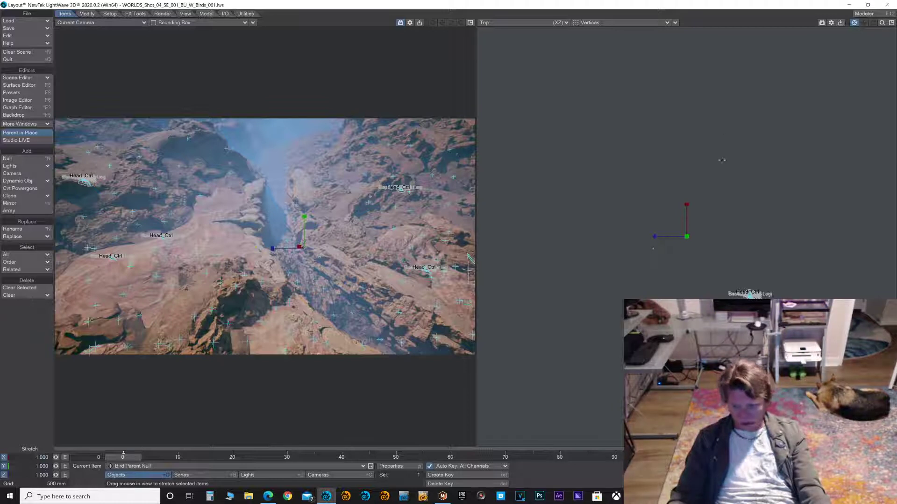
key(1)
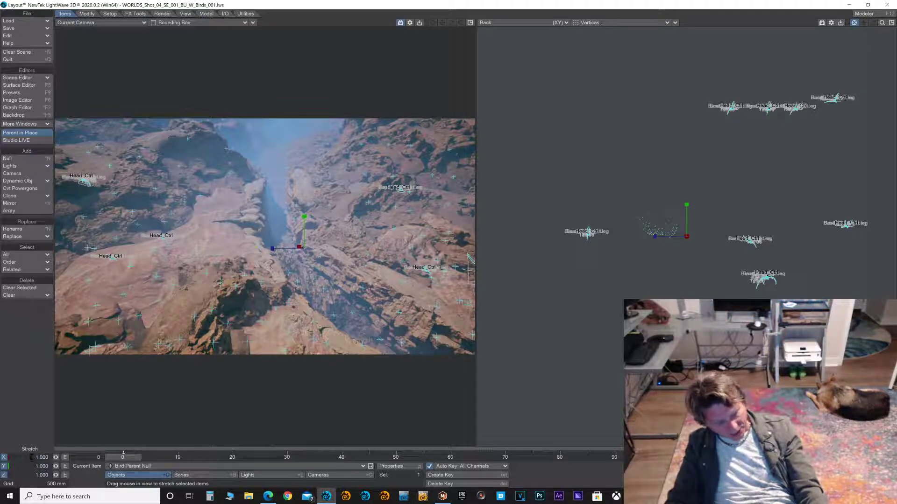
- Set the stretch of Bird Parent Null to .05 on the X, Y and Z axes
click(41, 457)
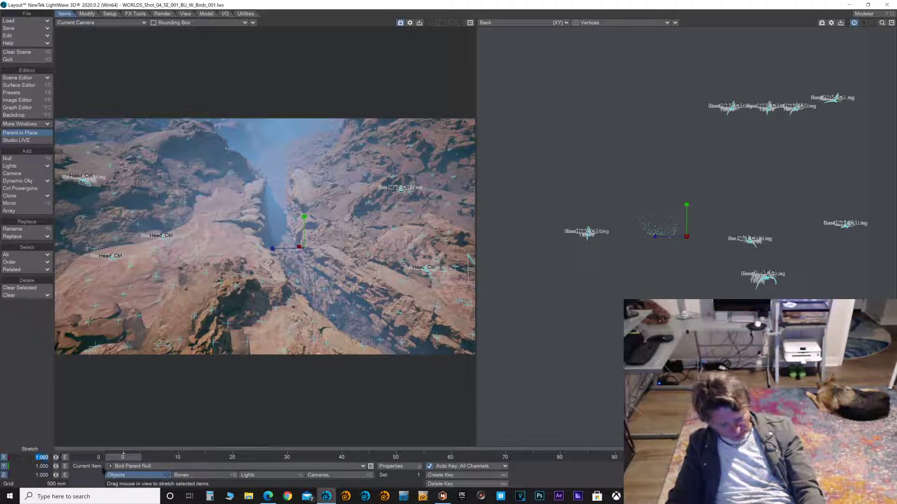
text(05)
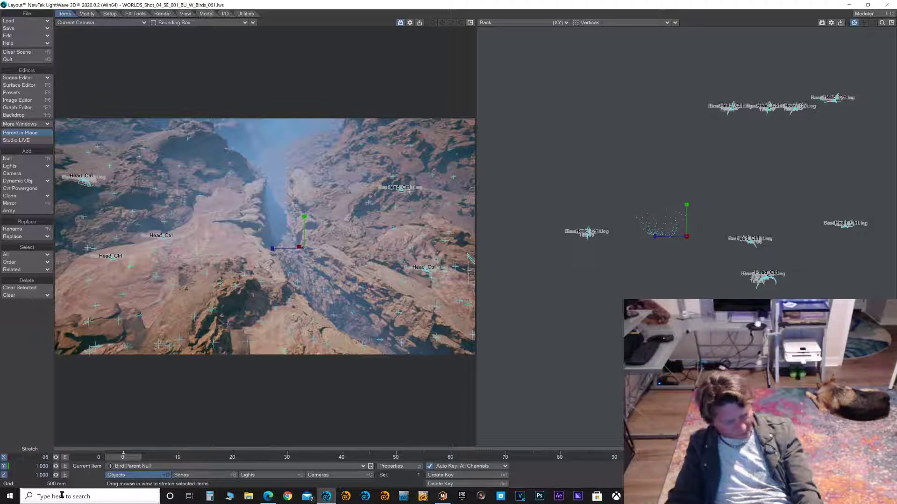
text(.05)
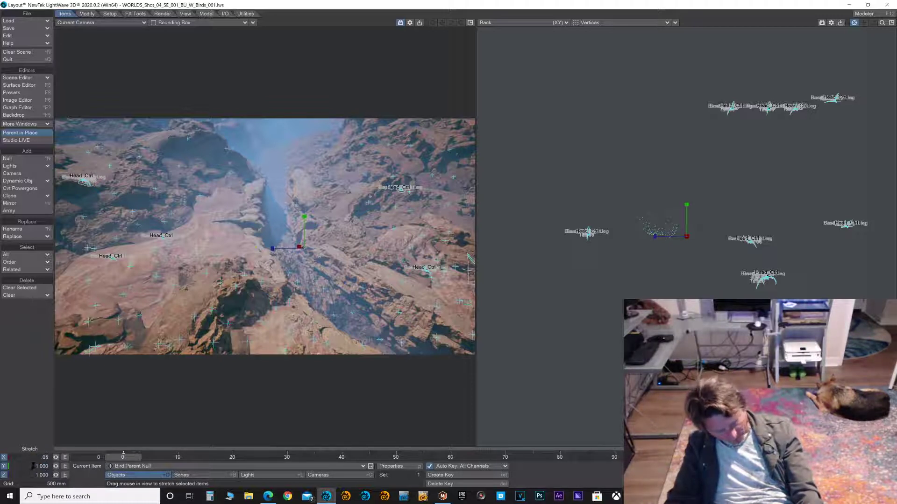
text(5)
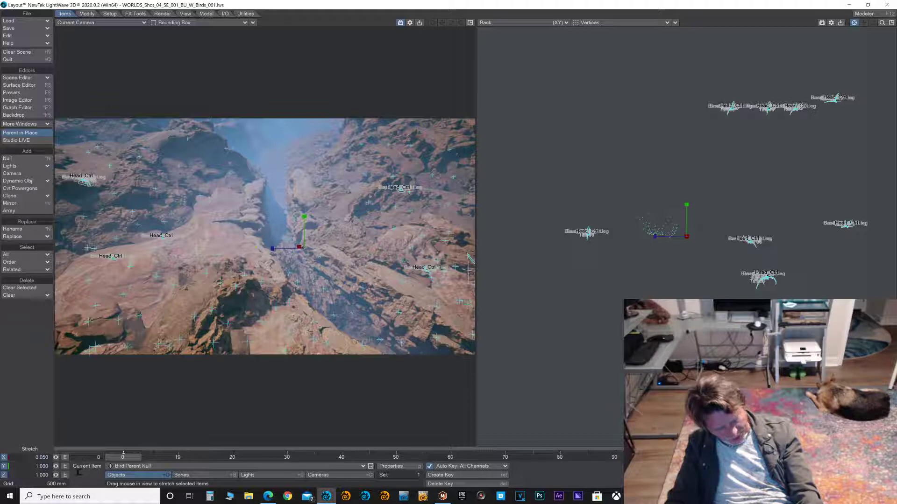
key(Tab)
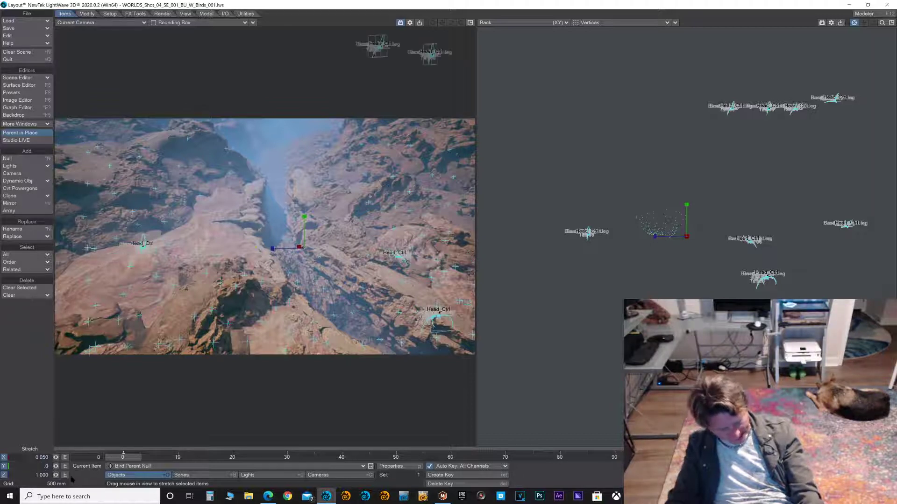
text(.05)
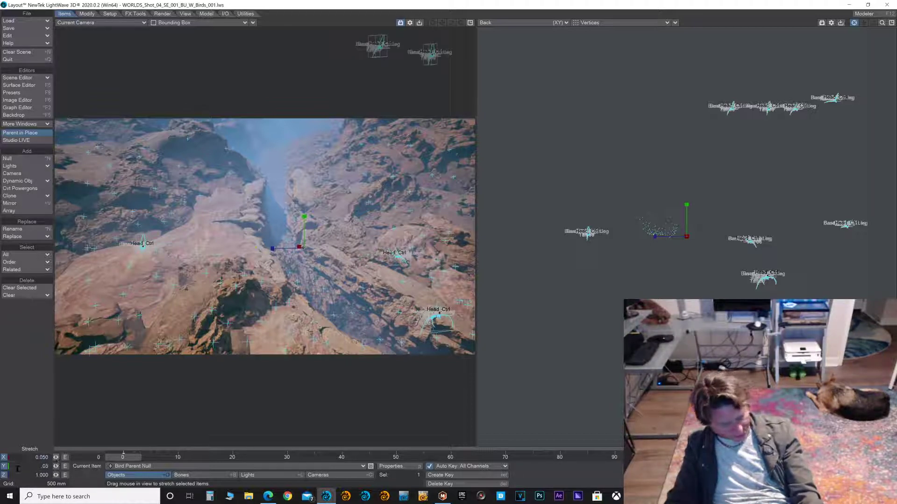
key(Tab)
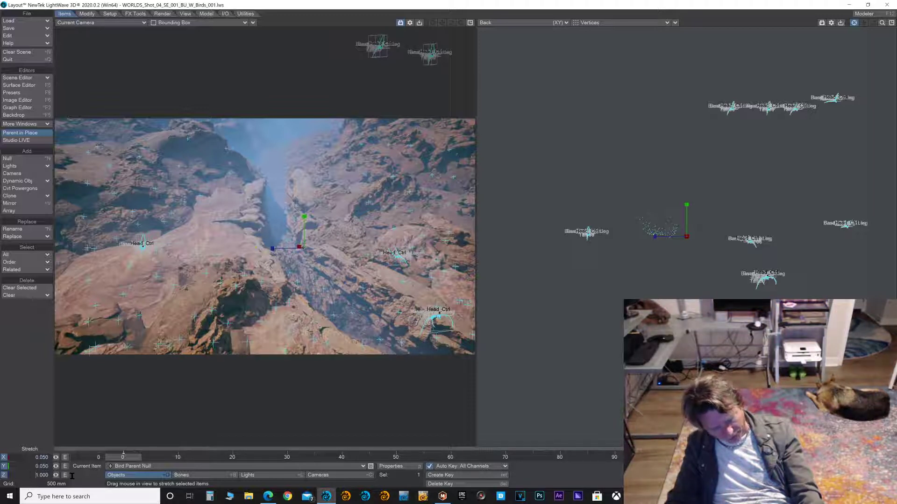
text(.05)
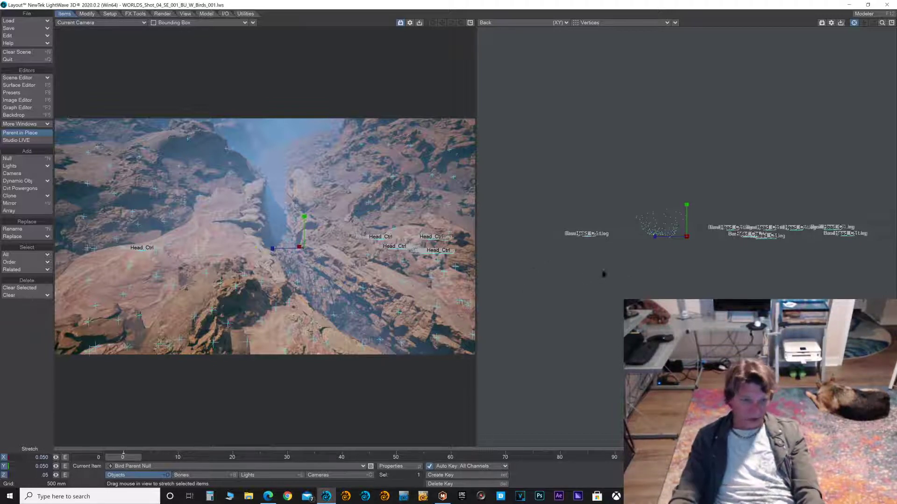
click(619, 237)
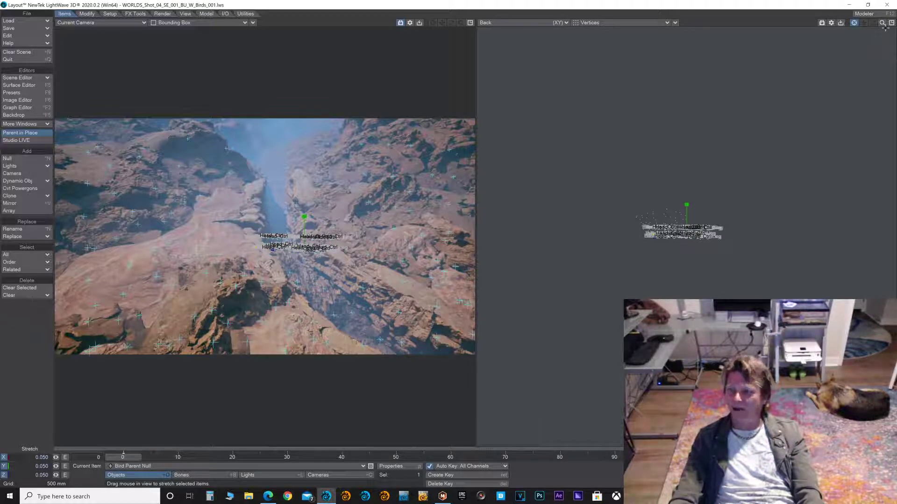
- Move Bird Parent Null upward in the Back view to about X -6.6 m, Y 13.9 m
mouse_move(882, 23)
mouse_down()
mouse_move(896, 23)
mouse_move(889, 23)
mouse_up()
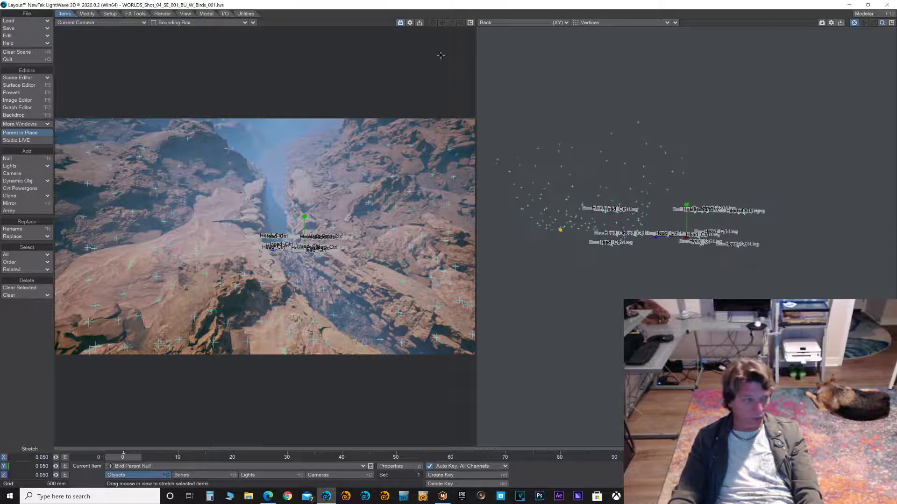
click(90, 14)
click(14, 159)
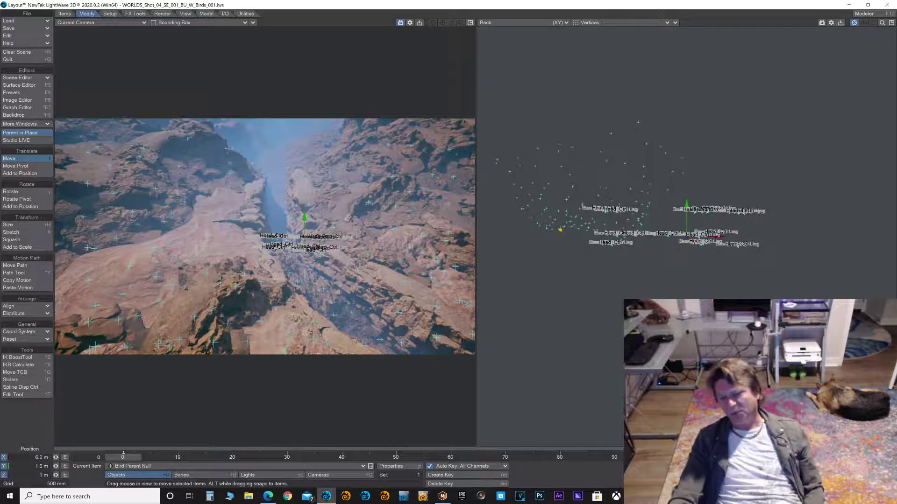
drag(687, 236, 685, 235)
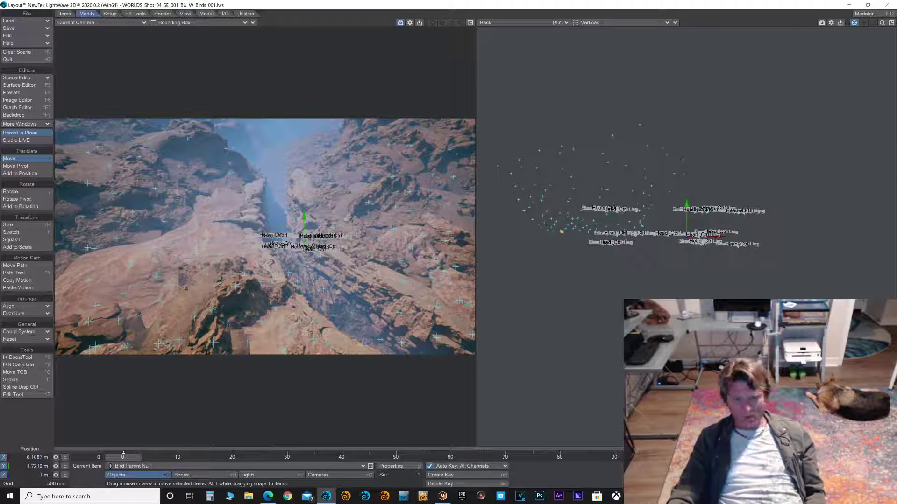
drag(562, 231, 609, 310)
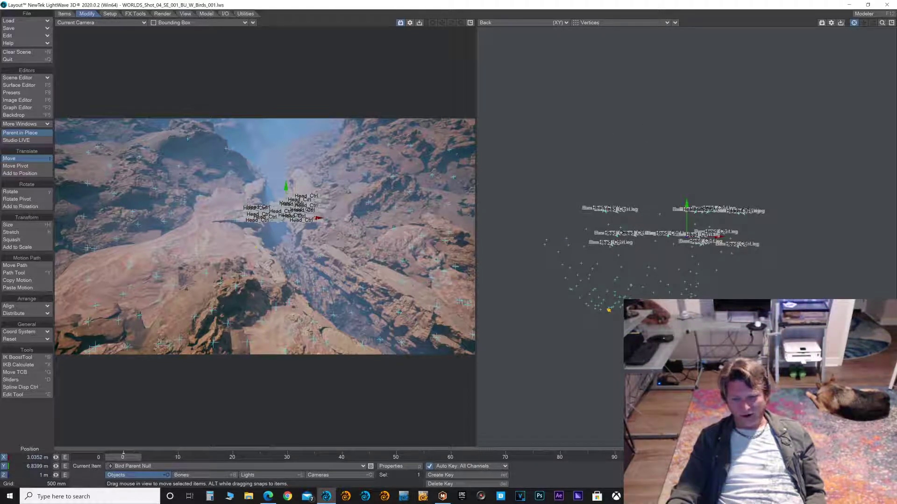
drag(609, 309, 687, 453)
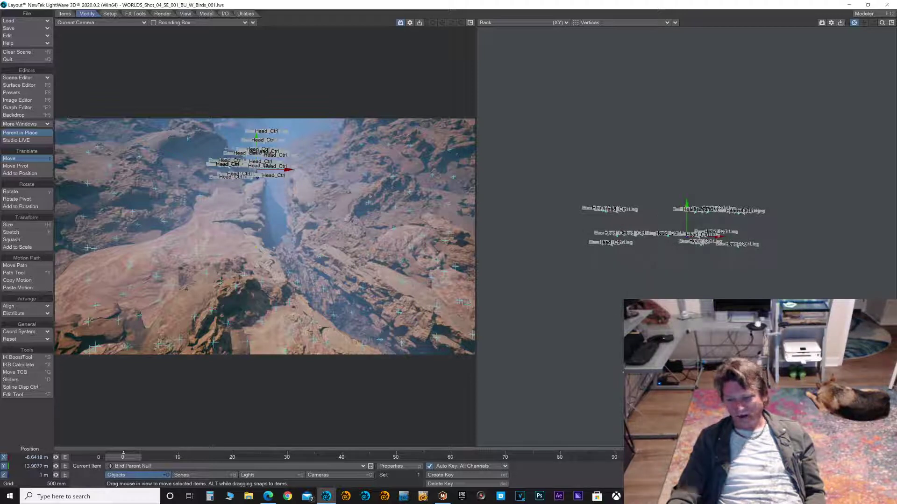
- Lower Bird Parent Null over the canyon gap in the camera view and refine it in a maximized Back view to about X -0.25 m, Y 6.5 m
drag(257, 170, 230, 177)
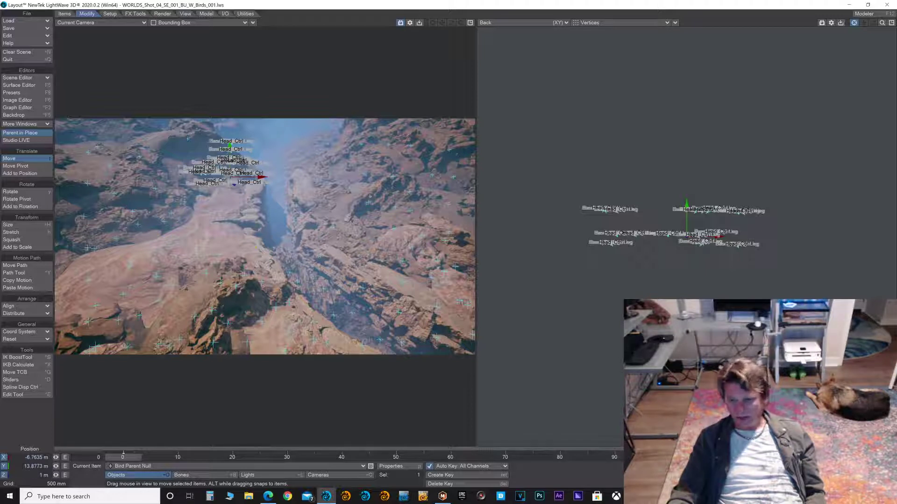
drag(230, 177, 229, 177)
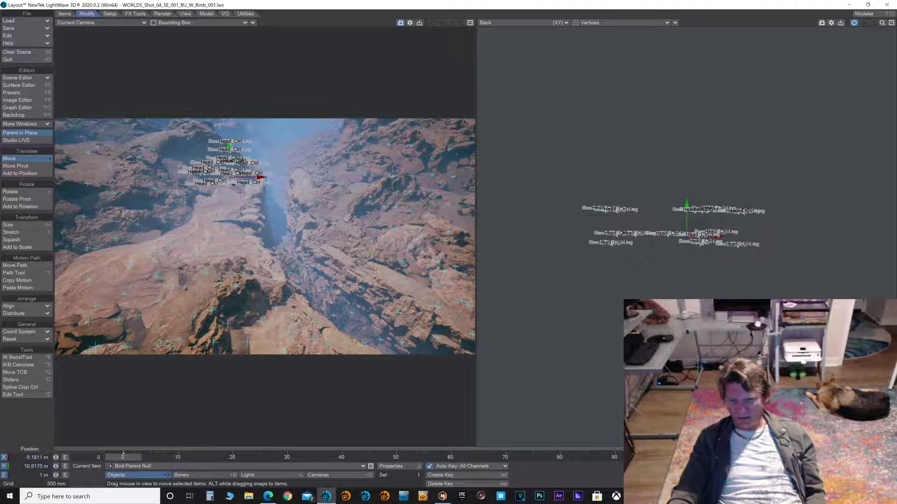
drag(229, 177, 239, 196)
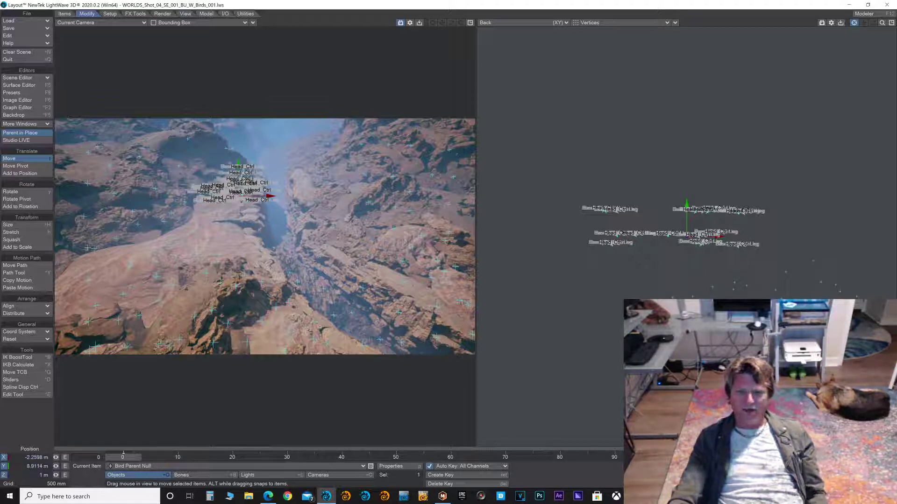
drag(239, 196, 255, 205)
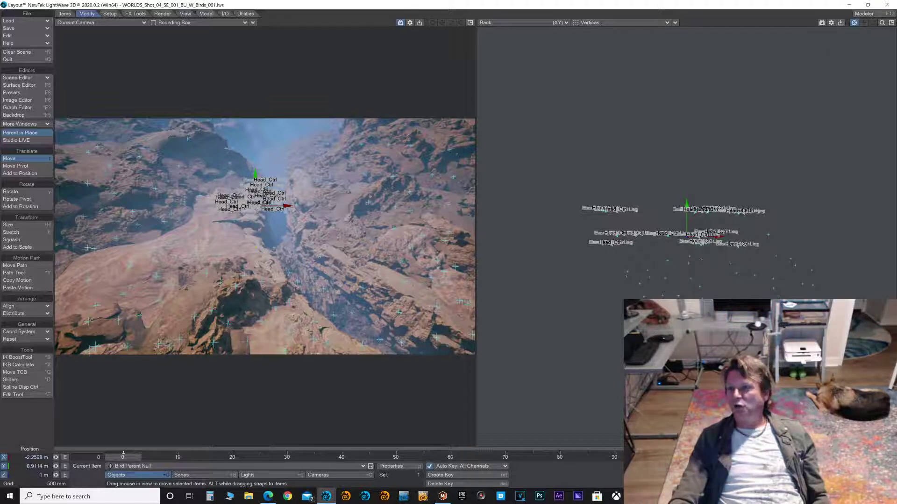
click(891, 23)
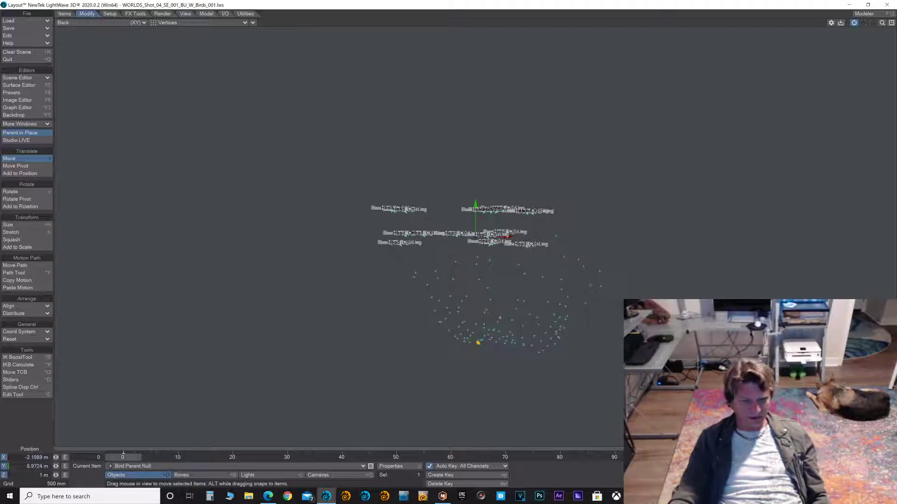
drag(478, 343, 448, 304)
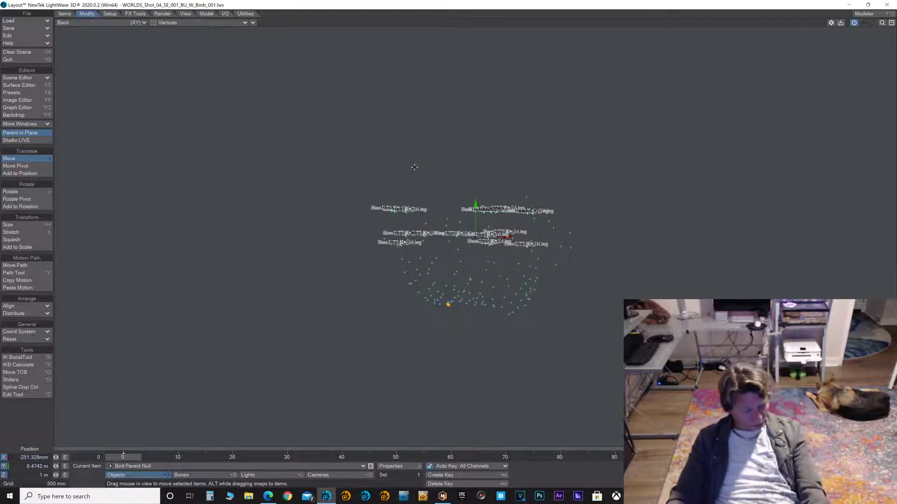
- Lower Bird Parent Null in the Back view to about Y 4.34 m and check its placement through the camera view
key(1)
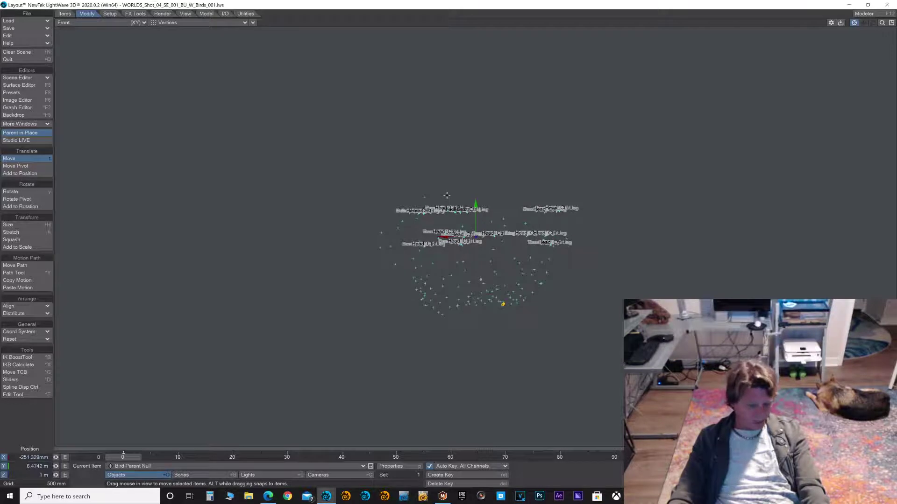
key(2)
key(1)
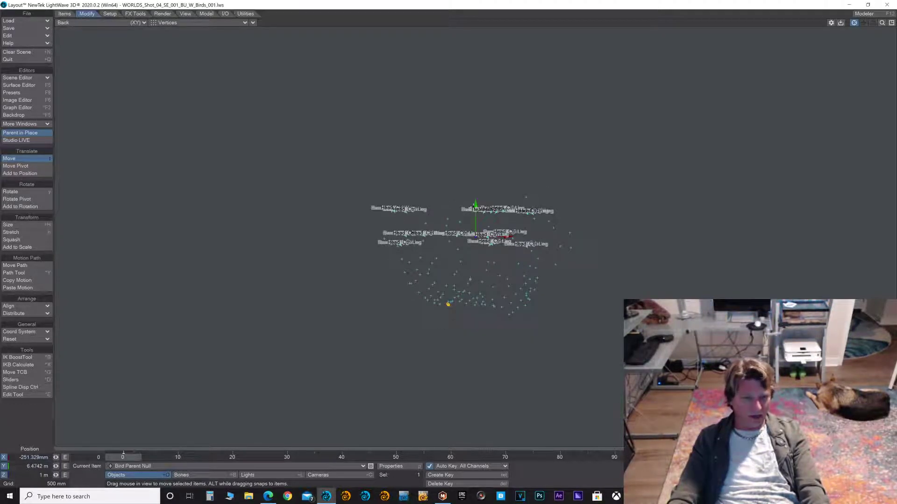
drag(474, 203, 475, 204)
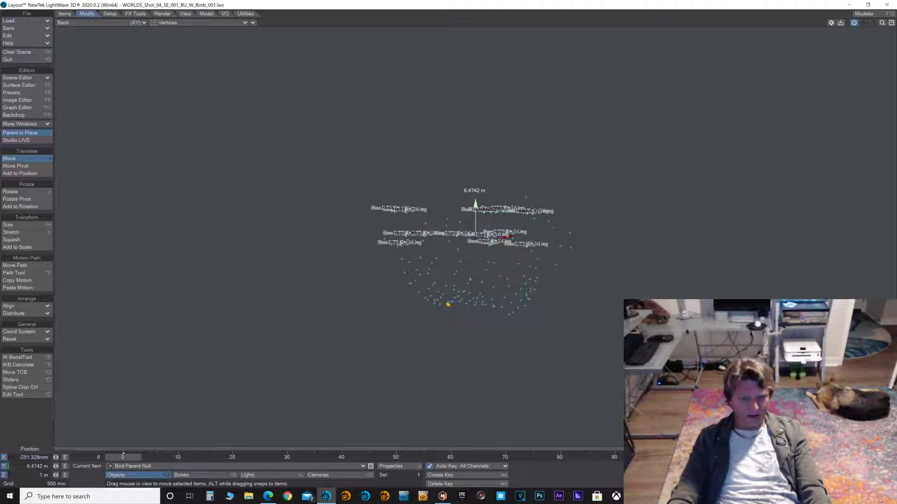
drag(475, 203, 475, 227)
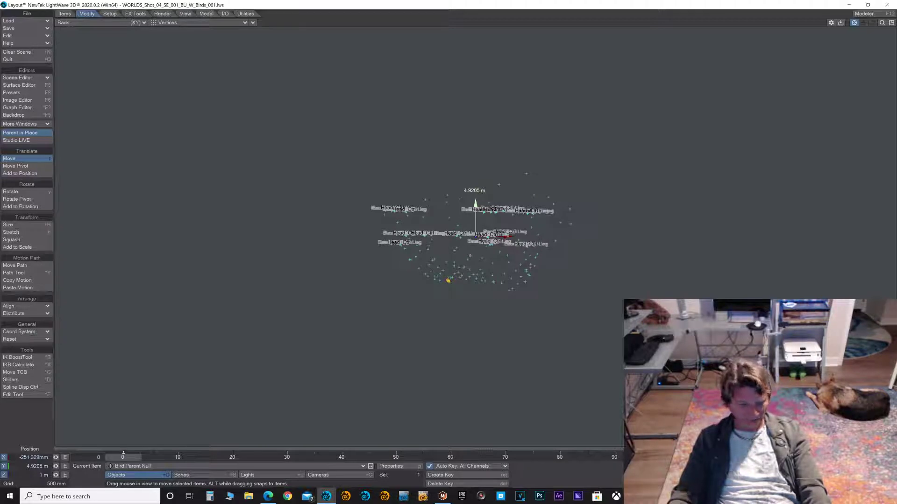
drag(474, 203, 474, 215)
key(6)
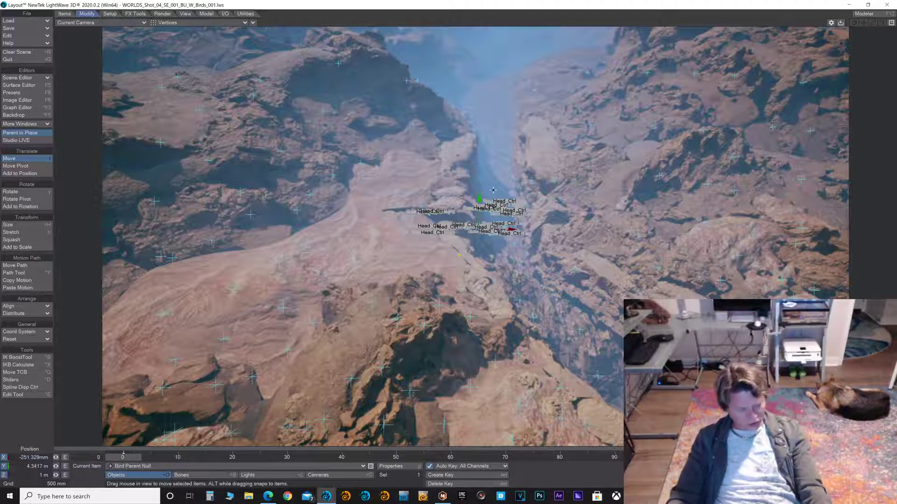
- Move Bird Parent Null along the Z axis in the Top view to about Z -24 m, closer to the tracking points
key(4)
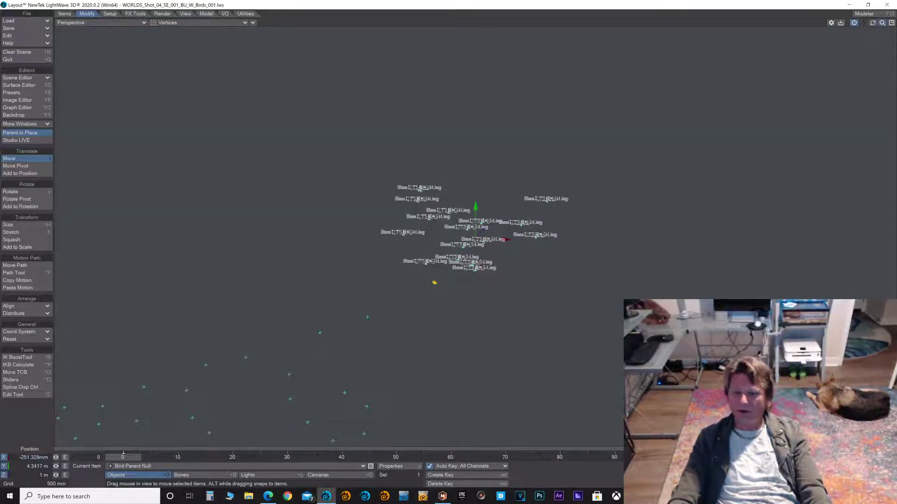
drag(883, 23, 846, 24)
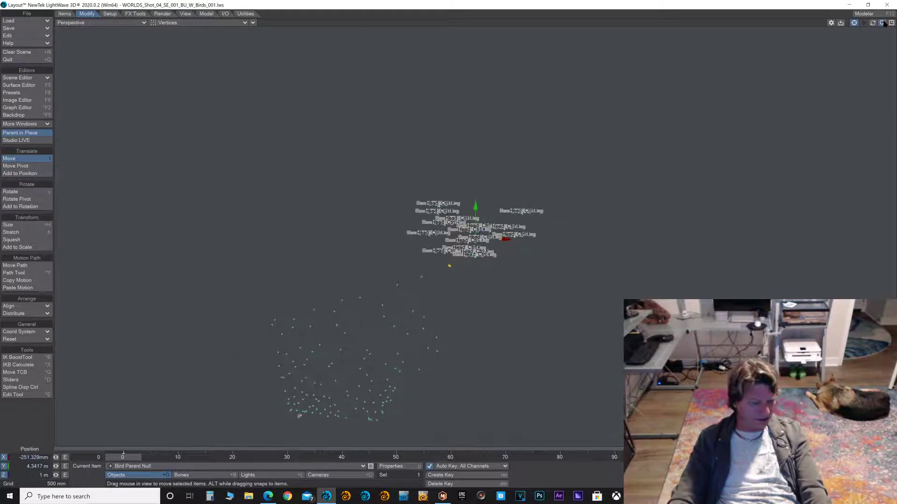
key(1)
key(2)
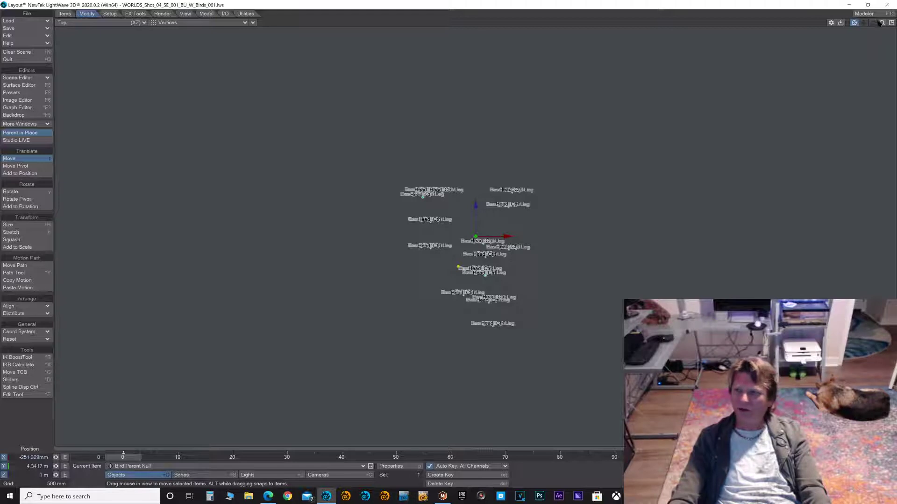
drag(883, 23, 858, 24)
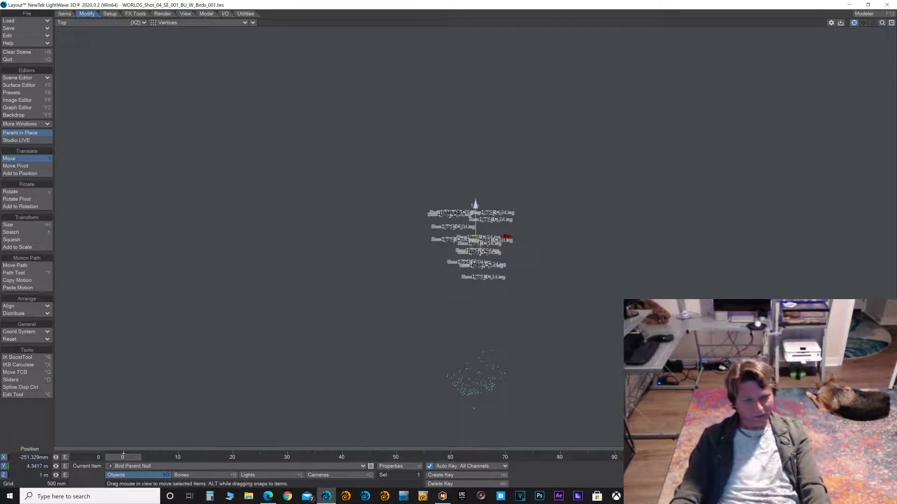
drag(475, 204, 475, 206)
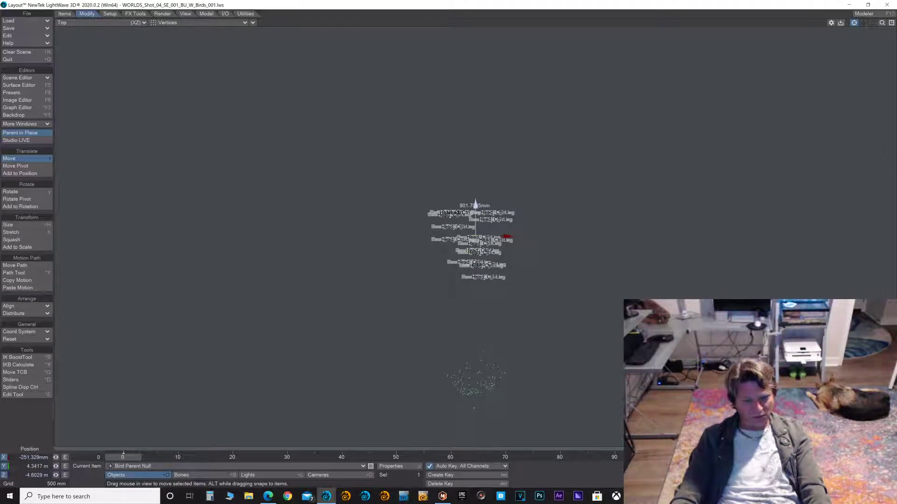
drag(475, 205, 475, 206)
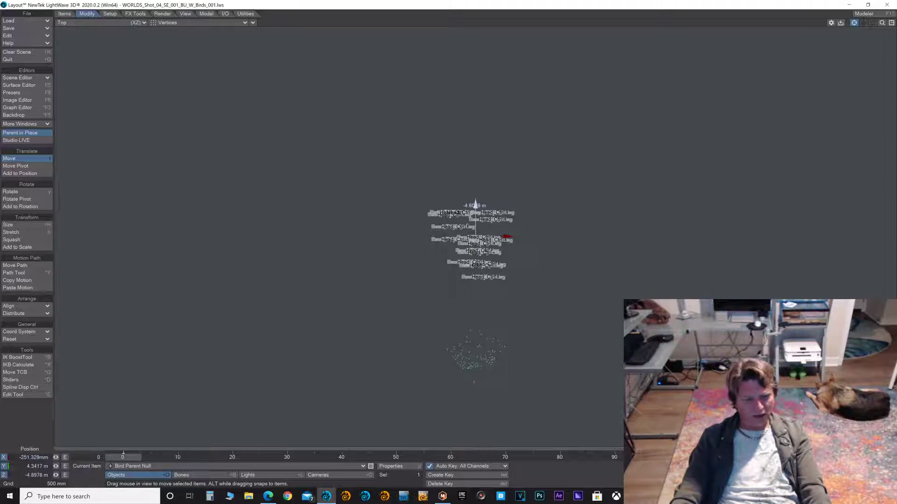
drag(475, 206, 475, 238)
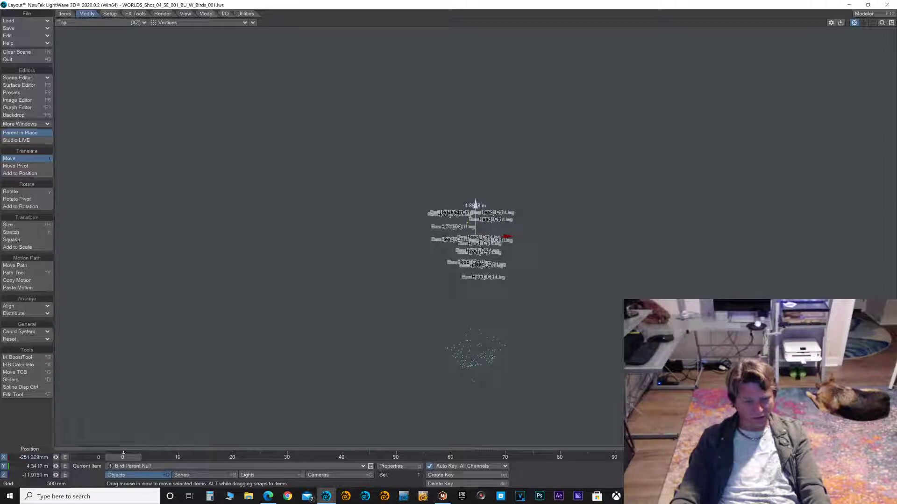
drag(475, 206, 475, 239)
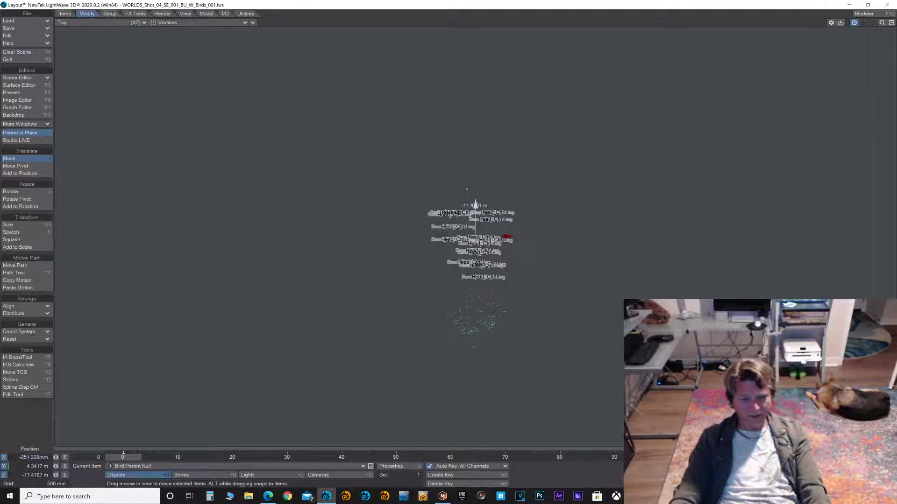
drag(475, 206, 475, 232)
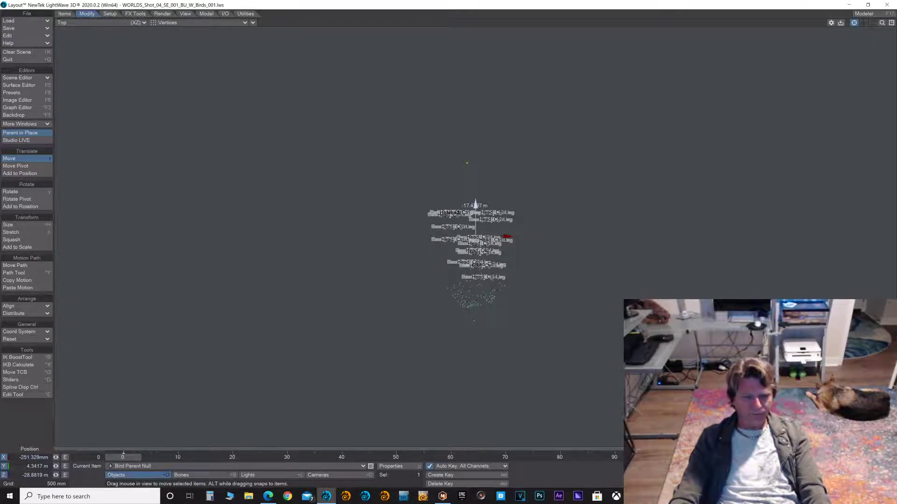
drag(475, 232, 475, 310)
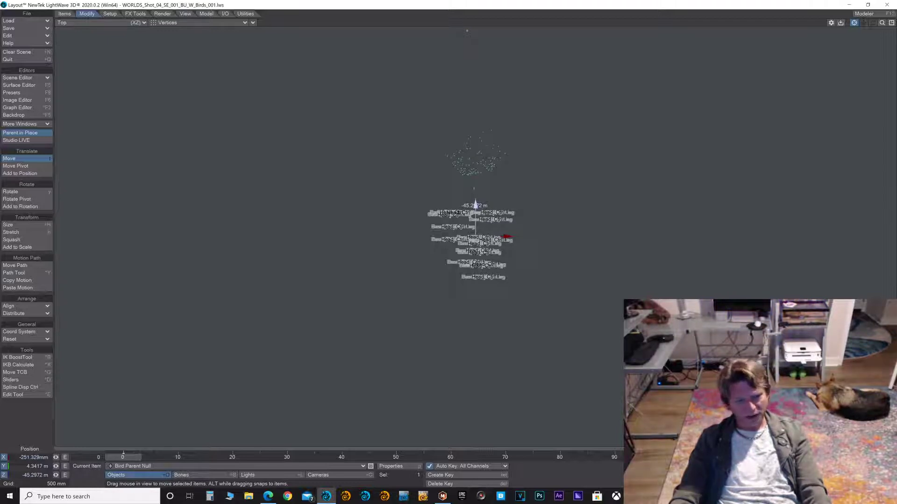
drag(475, 204, 475, 226)
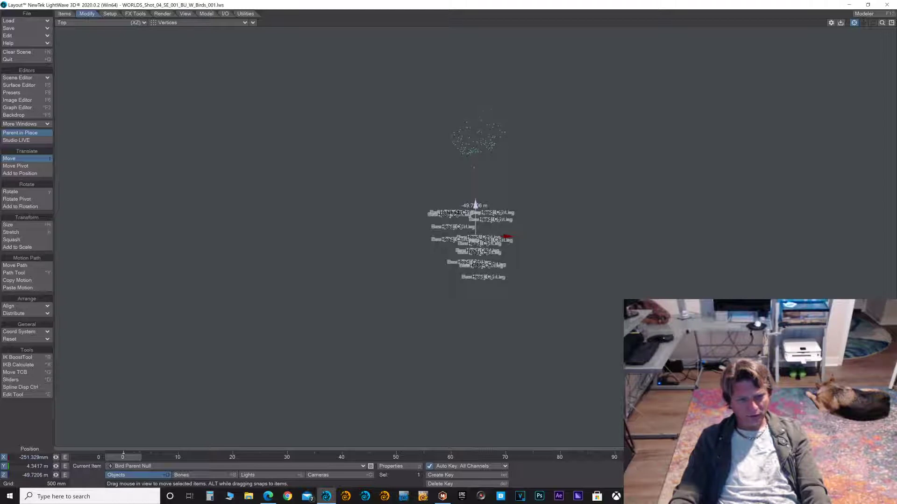
drag(475, 205, 476, 115)
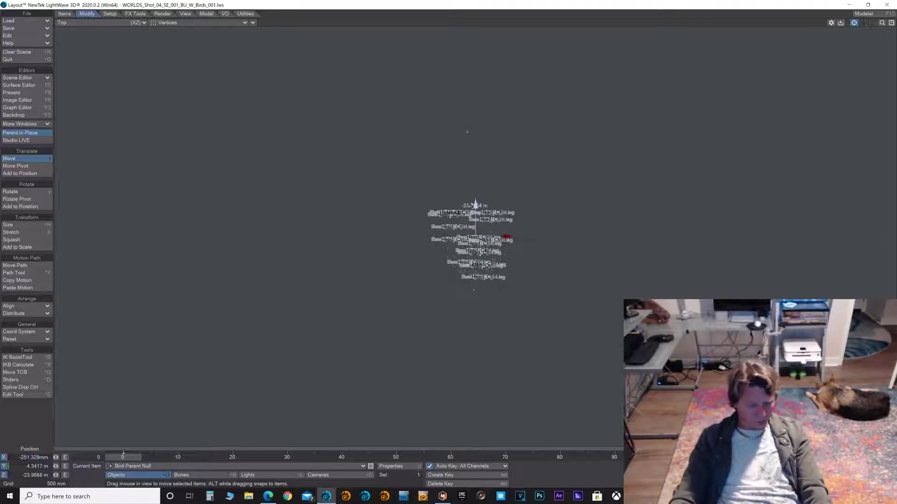
- Set the stretch of Bird Parent Null to 0.025 on the X, Y and Z axes
key(h)
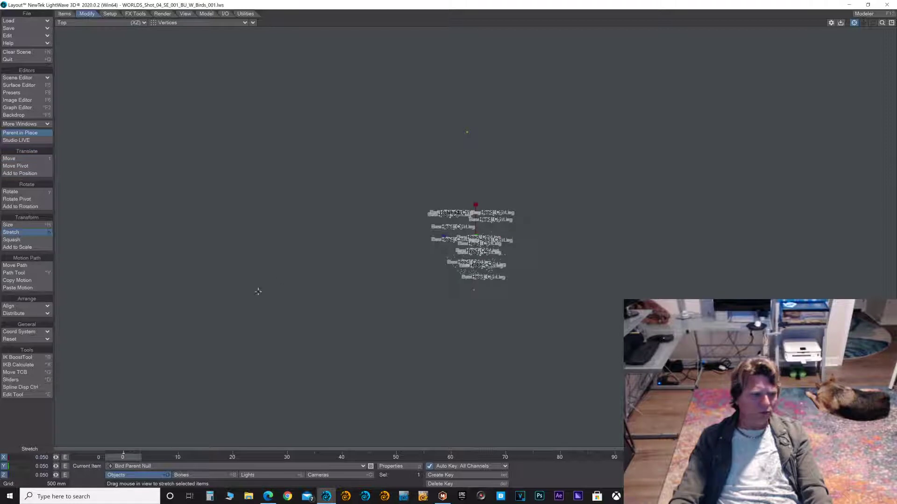
click(43, 458)
text(2)
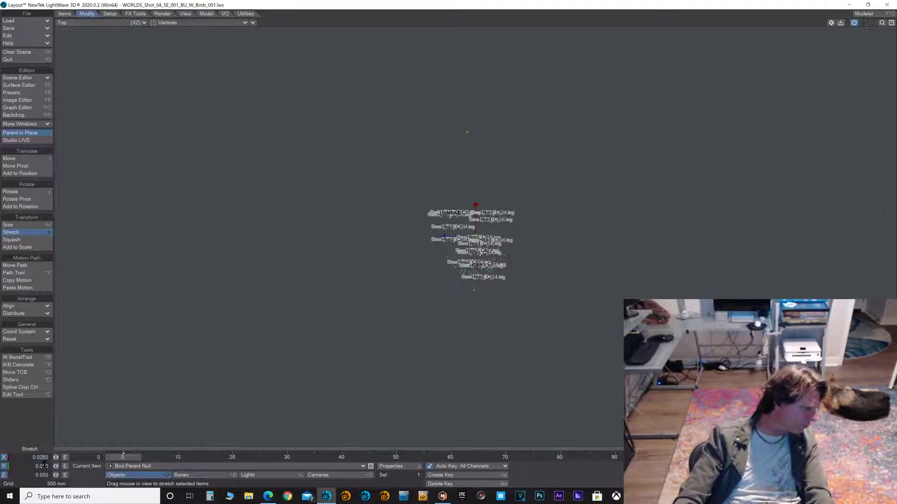
key(Return)
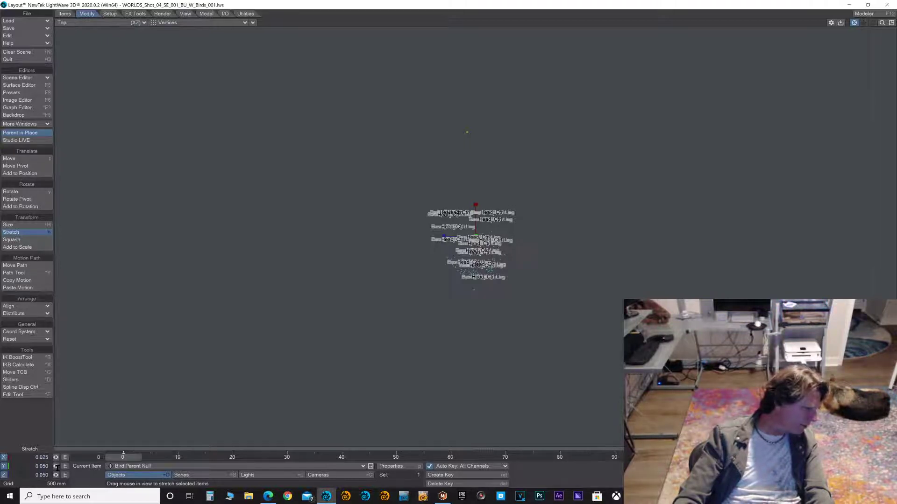
click(45, 466)
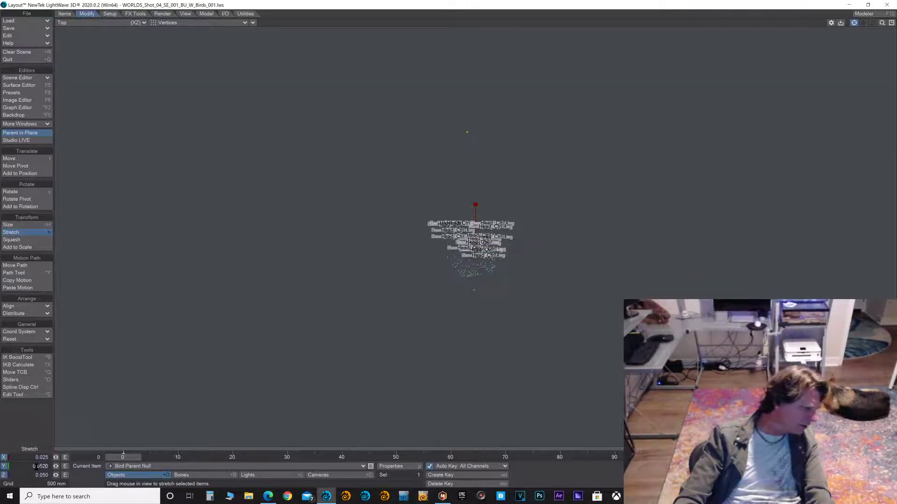
text(2)
key(Escape)
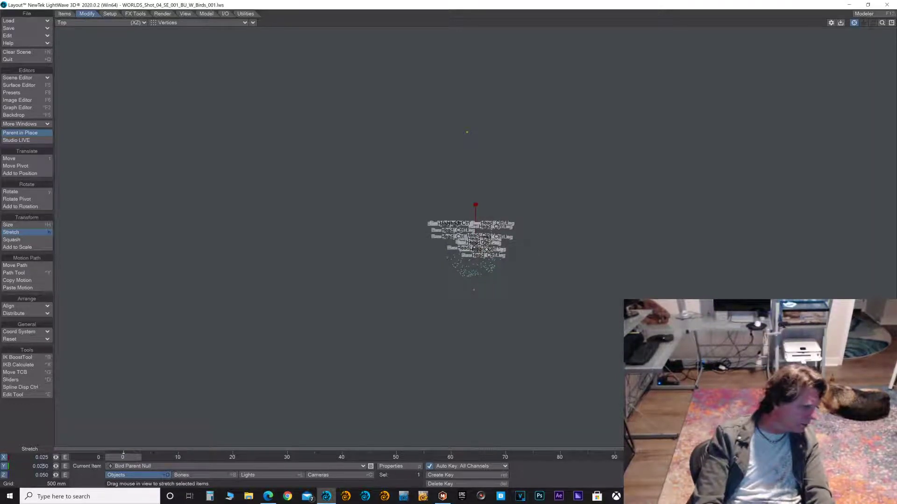
text(2)
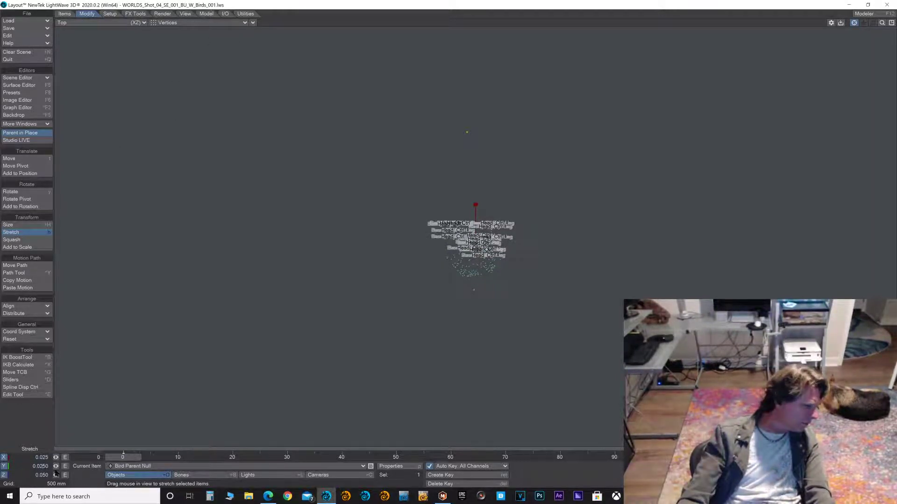
key(Return)
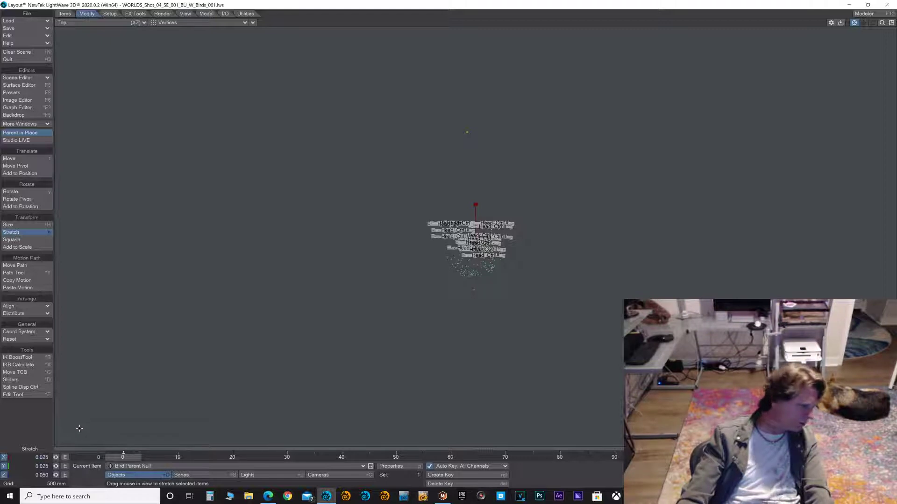
text(0.0250)
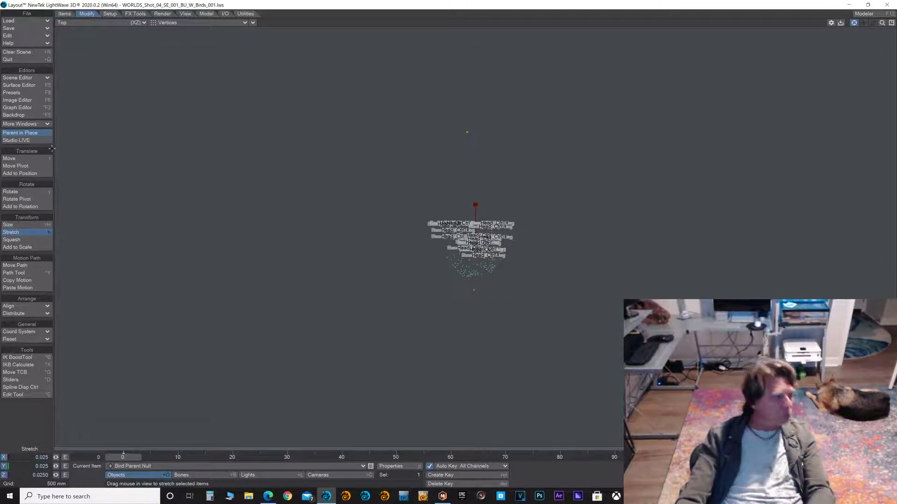
key(Return)
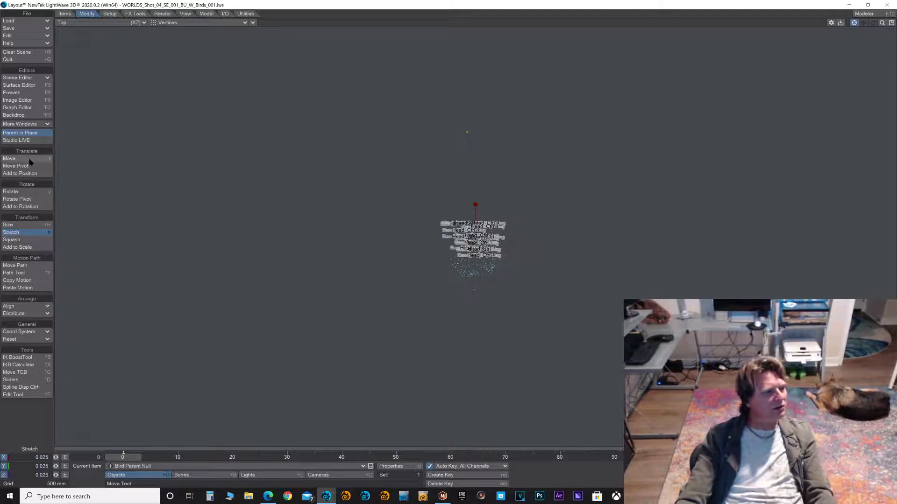
- Move Bird Parent Null in the Top view to about Z -28.1 m and check the birds through the camera view
click(29, 159)
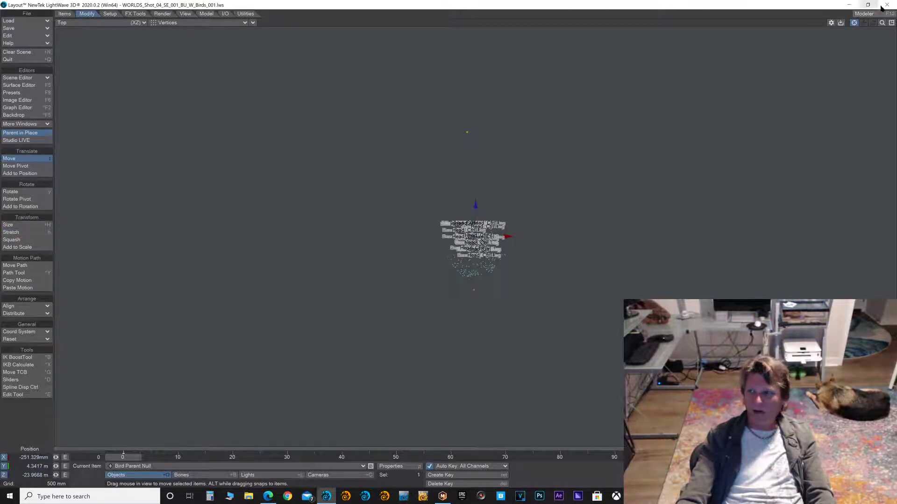
mouse_move(882, 23)
mouse_down()
mouse_move(894, 23)
mouse_move(883, 23)
mouse_up()
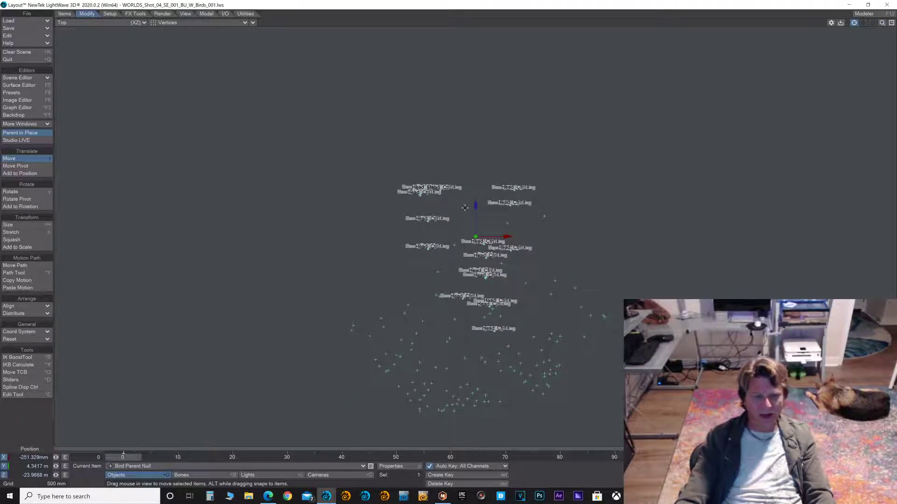
drag(476, 204, 476, 204)
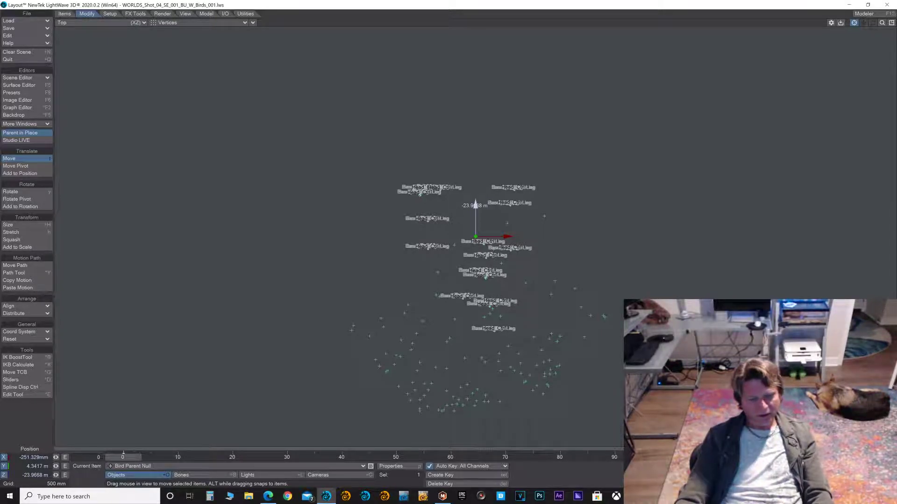
drag(476, 204, 476, 203)
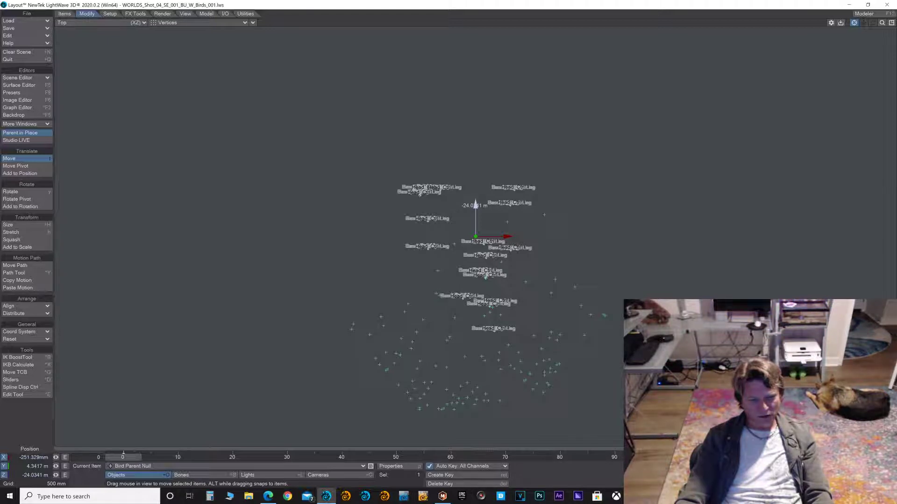
drag(476, 205, 476, 255)
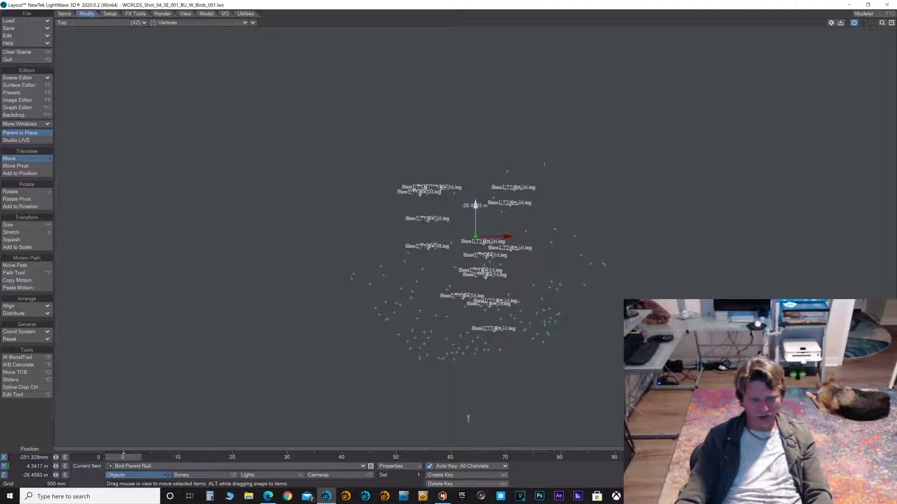
drag(468, 418, 468, 397)
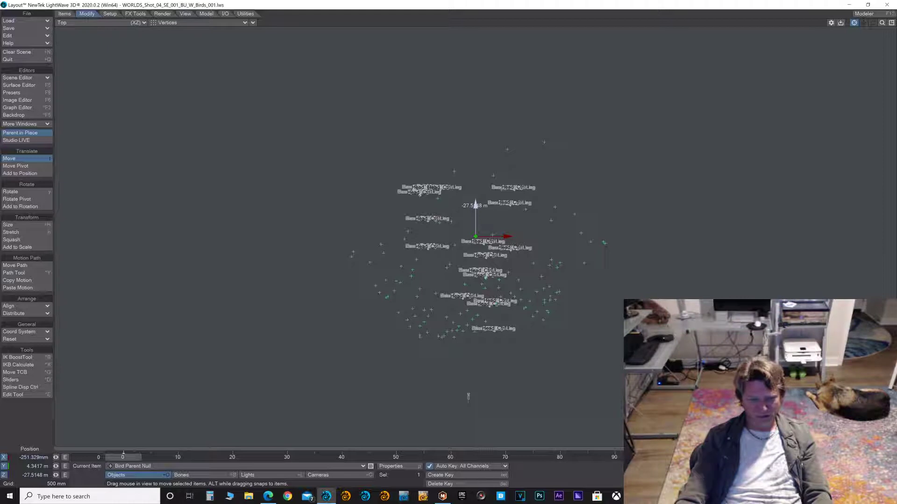
drag(468, 396, 468, 385)
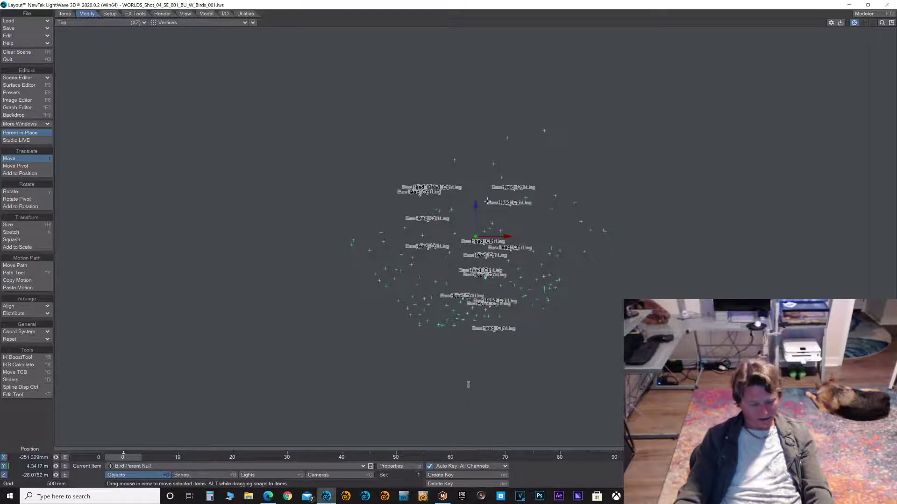
key(1)
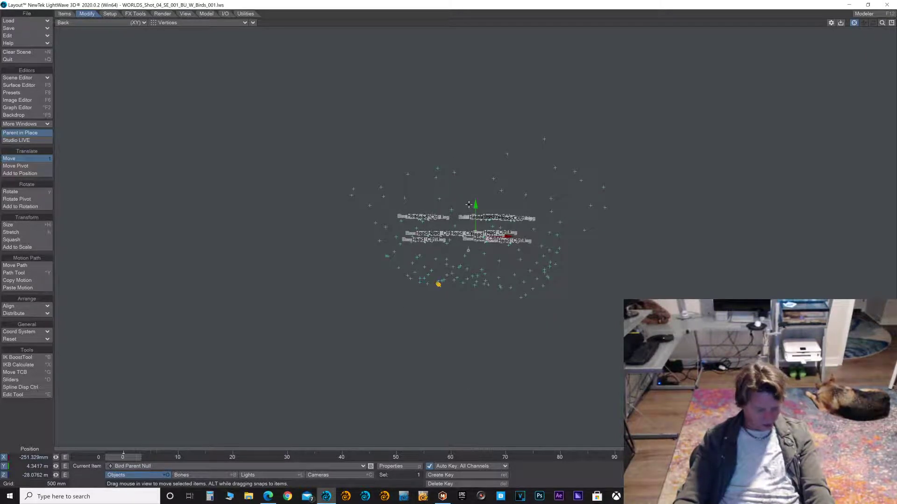
key(6)
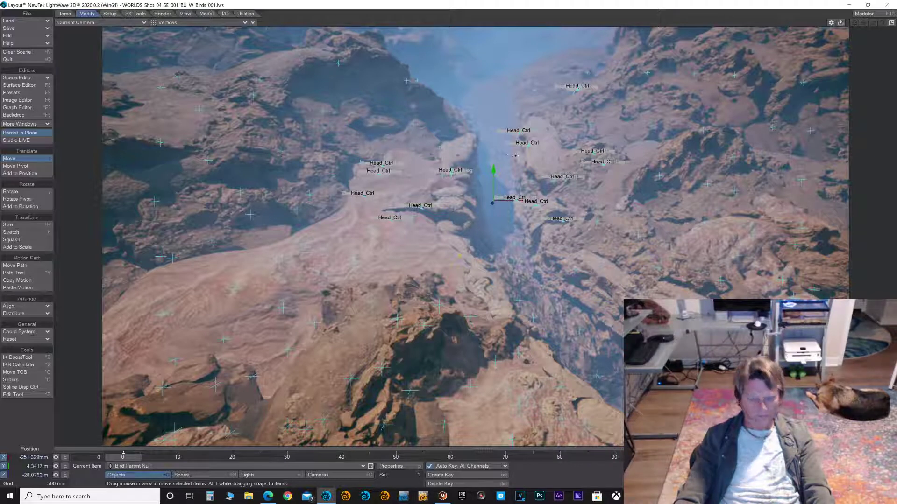
- Set the bank rotation of Bird Parent Null to 45° and check the tilted flock against the tracking points in Perspective and Back views
key(5)
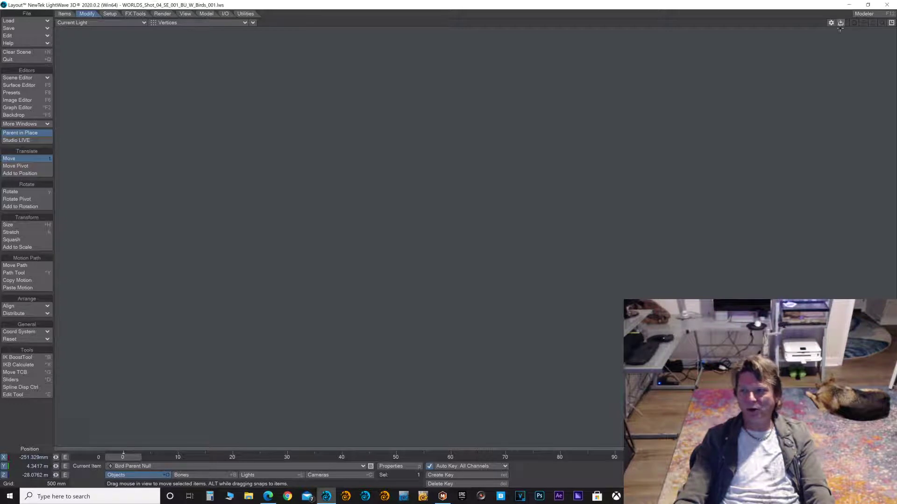
key(4)
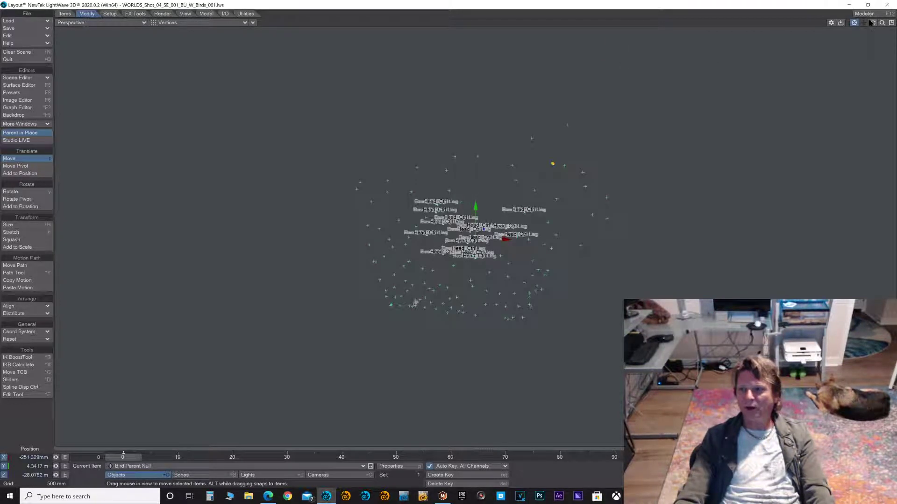
drag(873, 23, 650, 13)
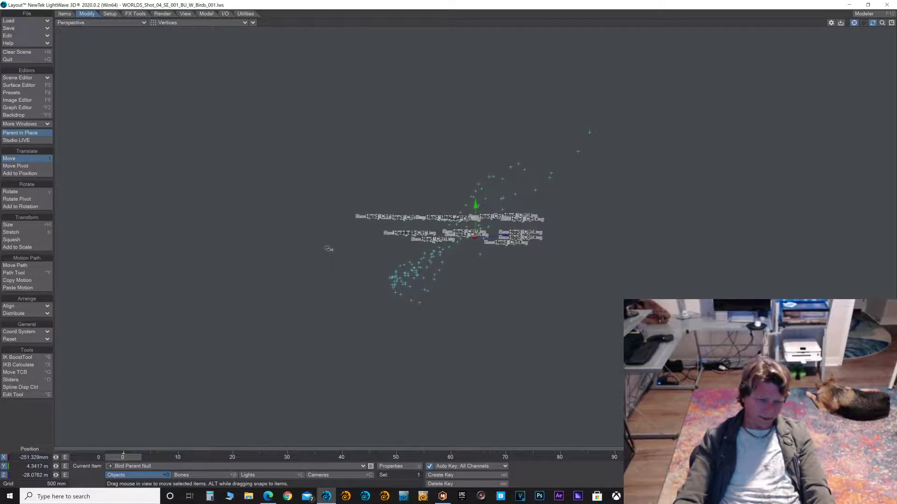
key(y)
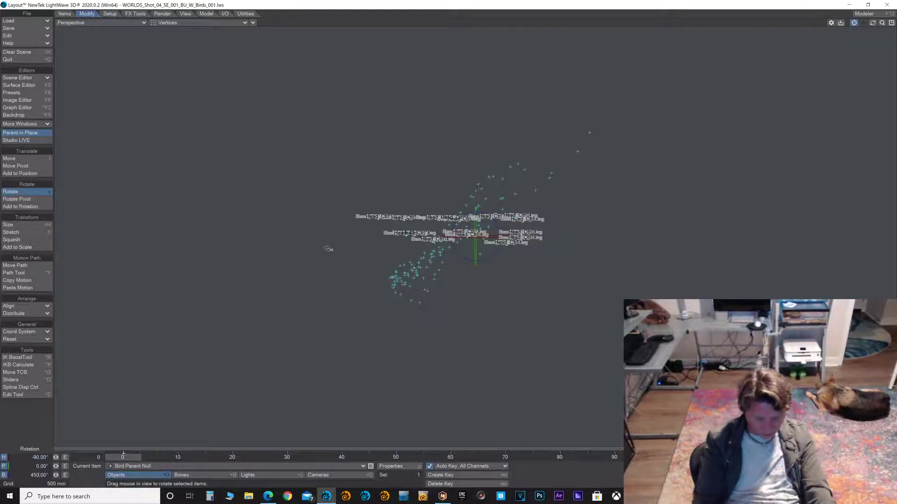
key(BackSpace)
text(5)
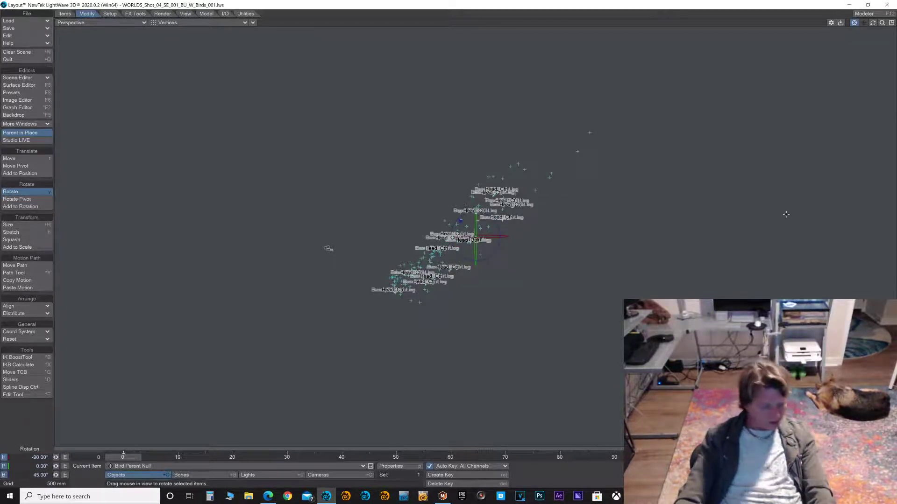
key(1)
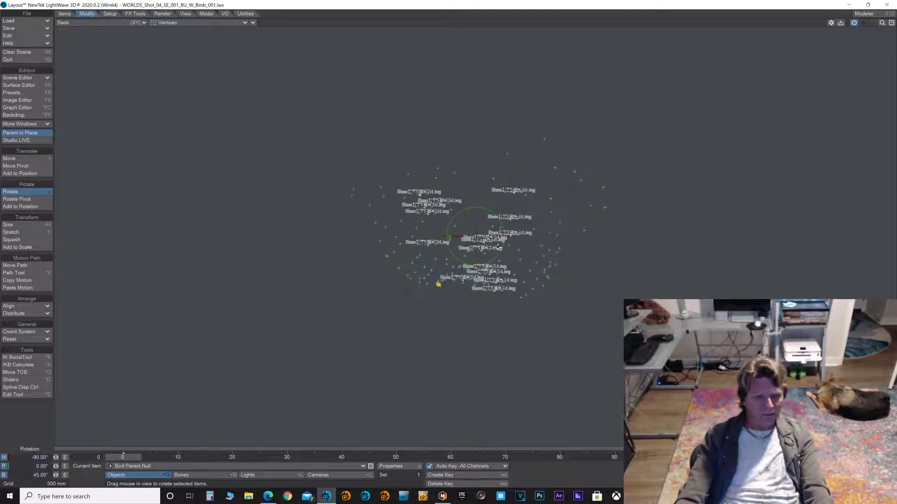
- Move Bird Parent Null in the Right view to about Y 4.99 m and Z -28.46 m and check the birds through the camera view
key(3)
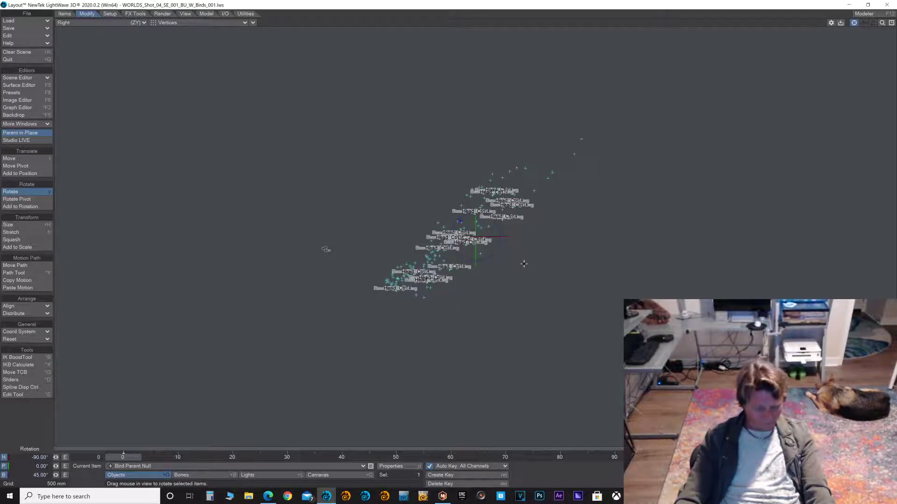
key(t)
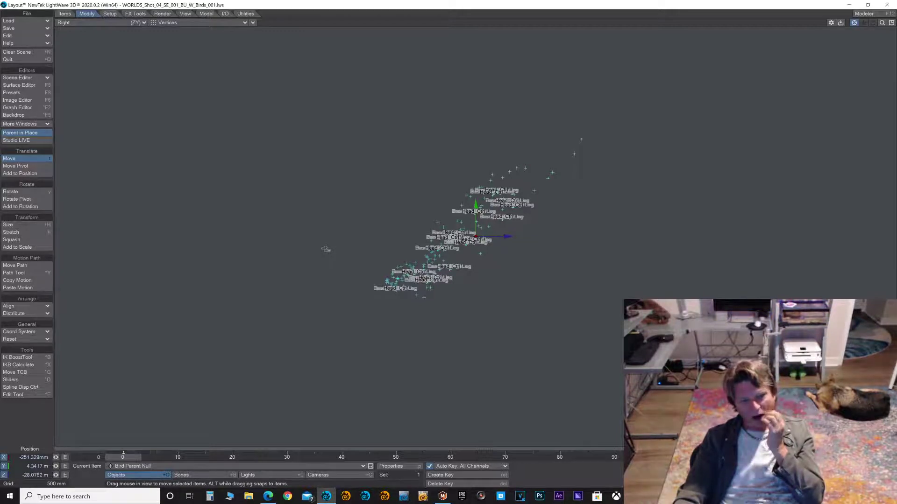
drag(325, 249, 326, 249)
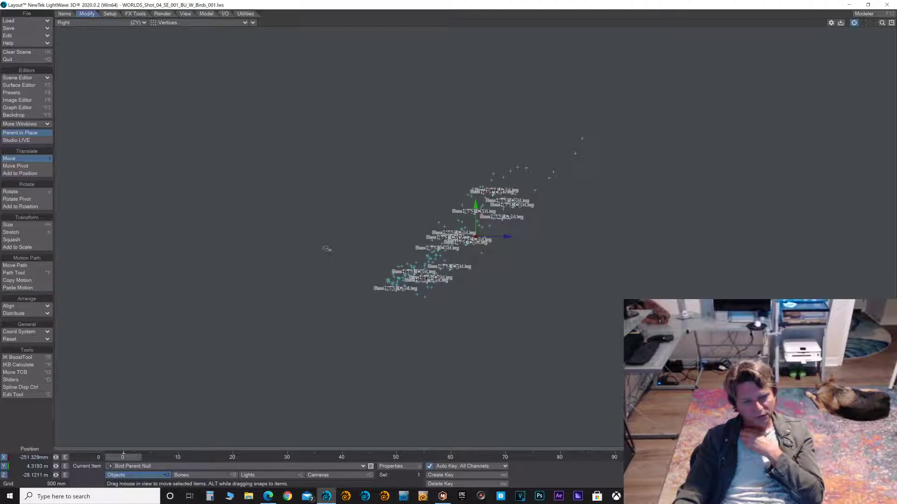
drag(325, 249, 363, 282)
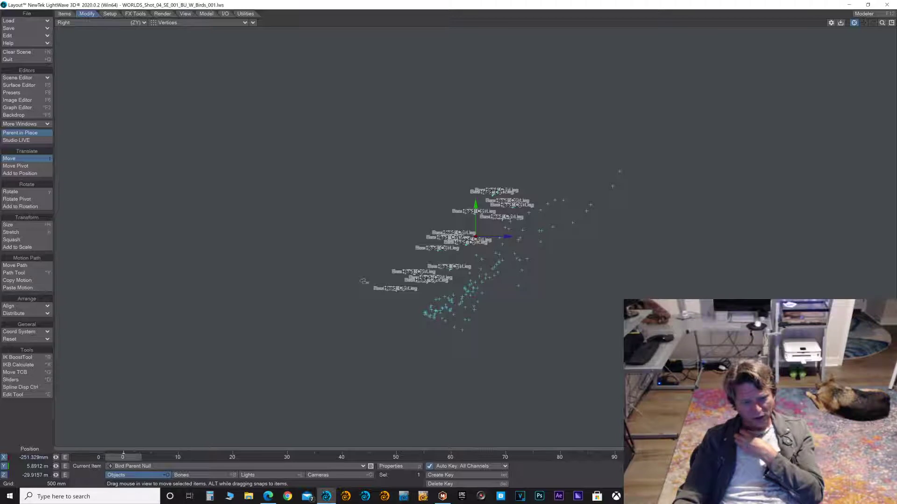
drag(363, 281, 364, 299)
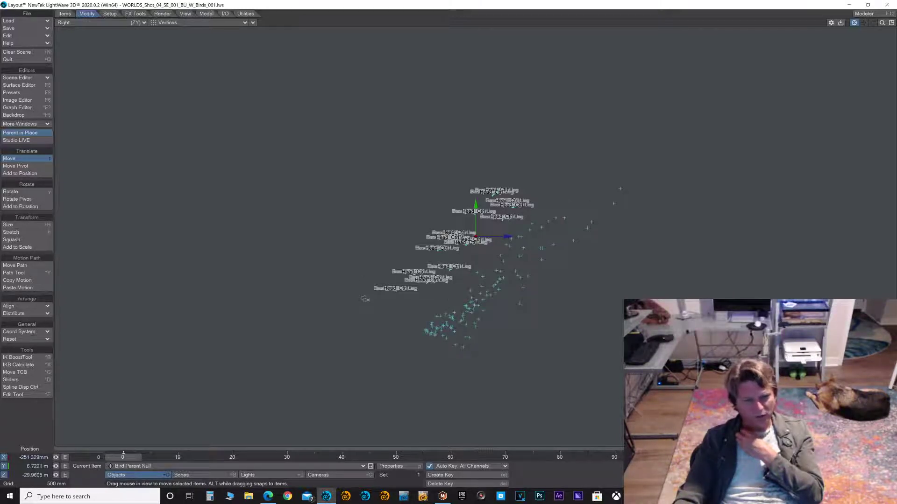
drag(364, 299, 362, 296)
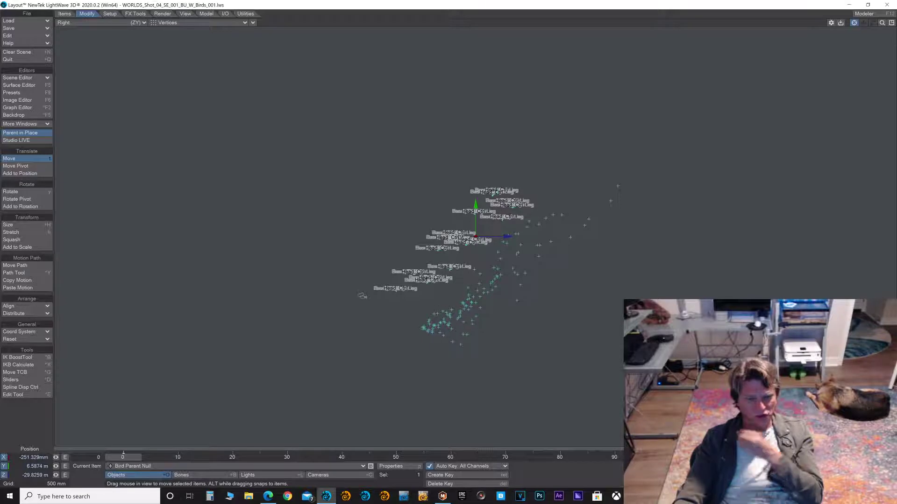
drag(363, 297, 363, 292)
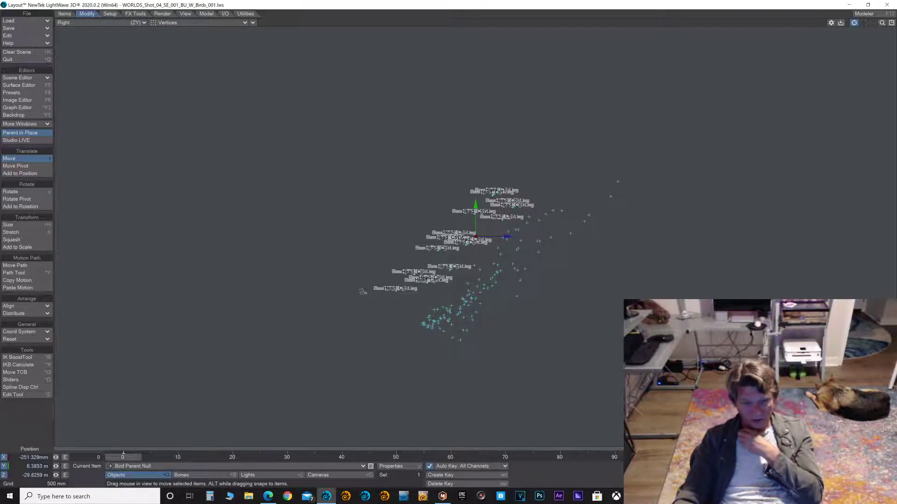
drag(362, 292, 364, 283)
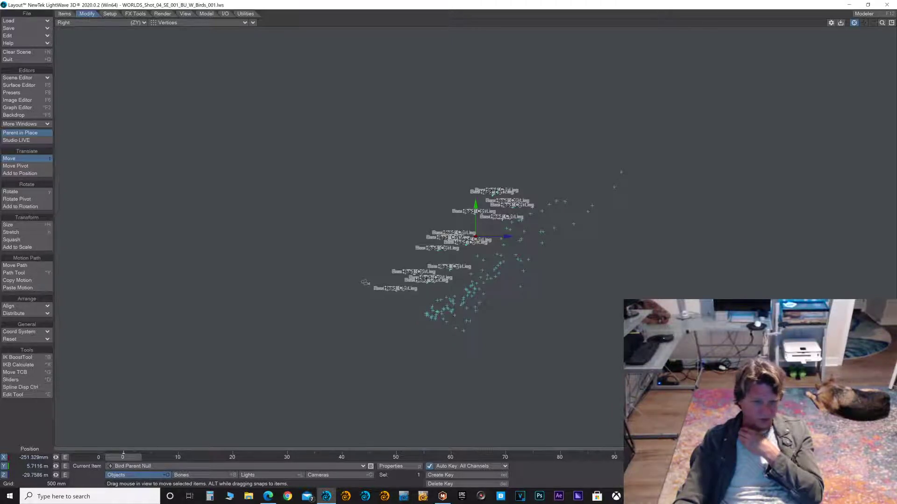
drag(365, 283, 360, 278)
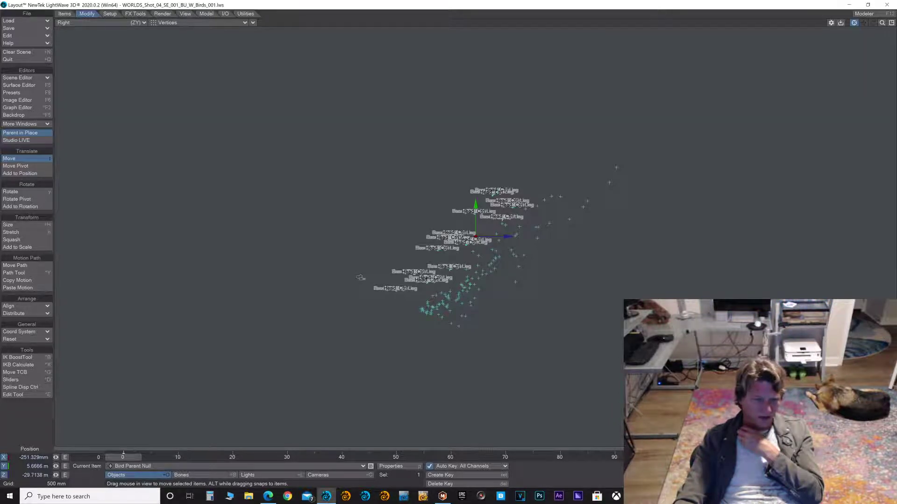
drag(360, 278, 359, 277)
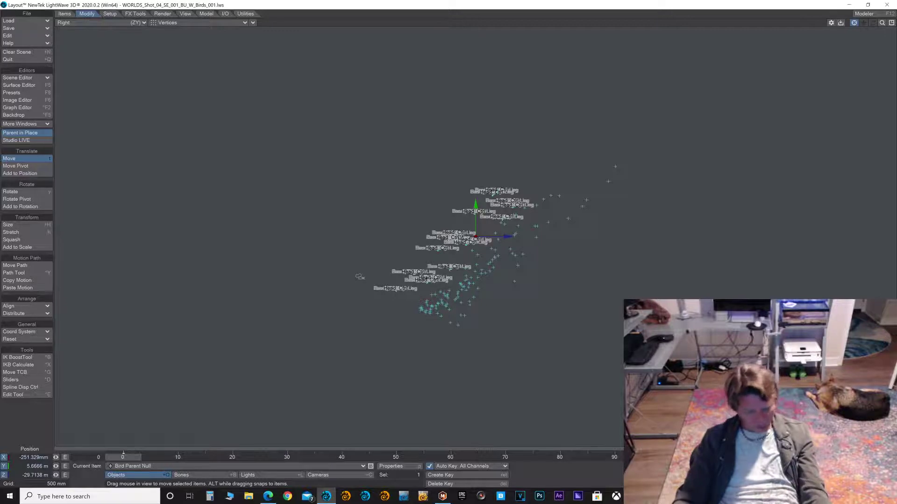
key(6)
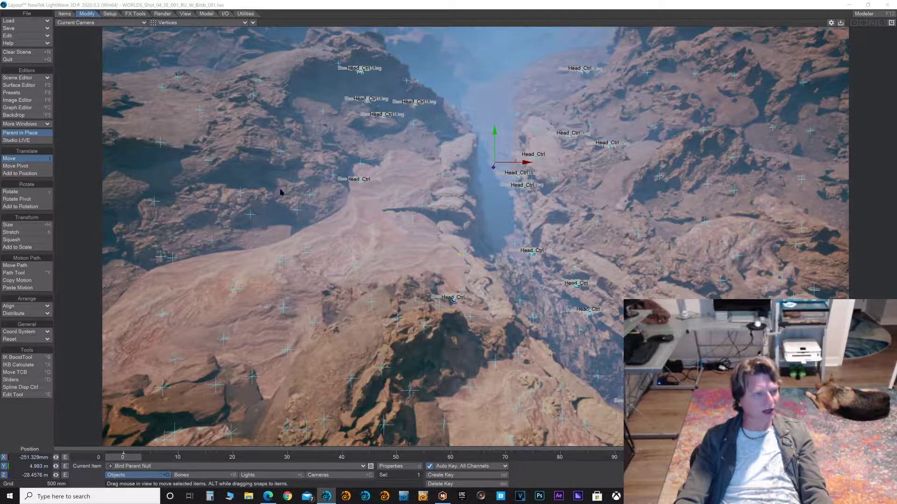
- Save the scene as a new version named WORLDS_Shot_04_SE_001_BU_W_Birds_002
key(shift+s)
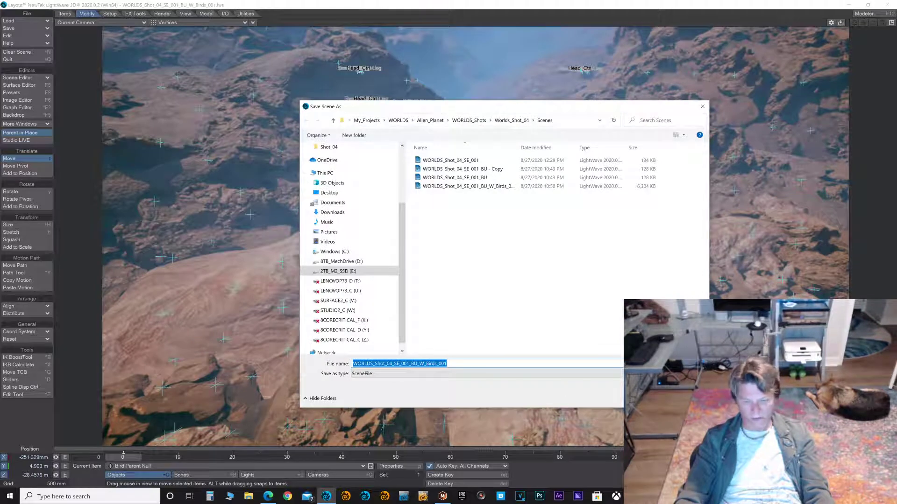
click(557, 363)
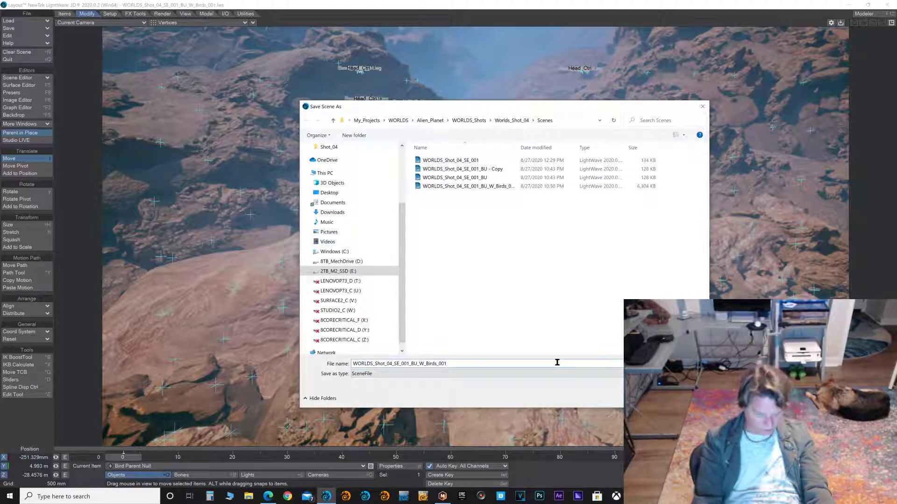
key(Return)
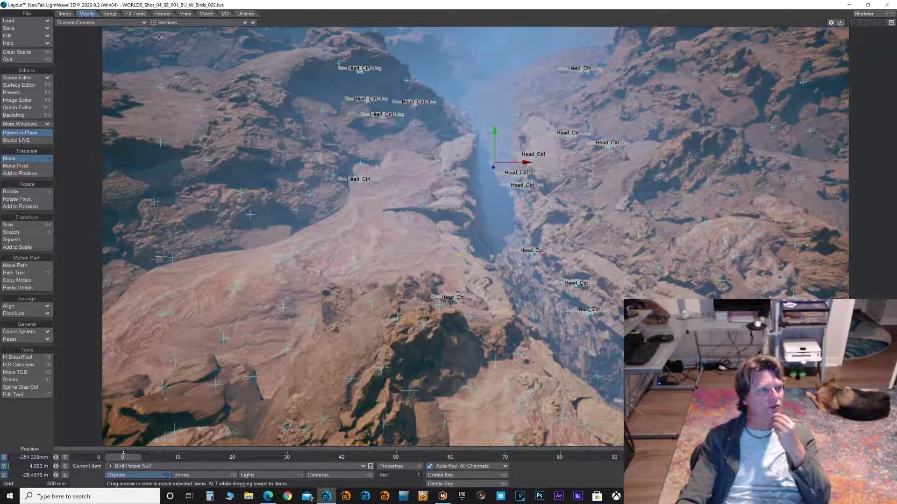
- Switch the camera viewport to VPR rendering and check the background image in the Compositing effects settings
click(217, 23)
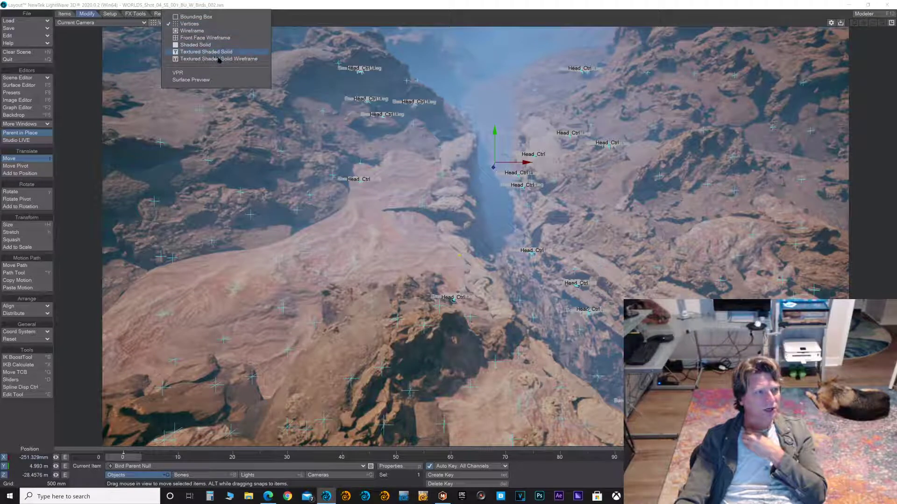
click(218, 74)
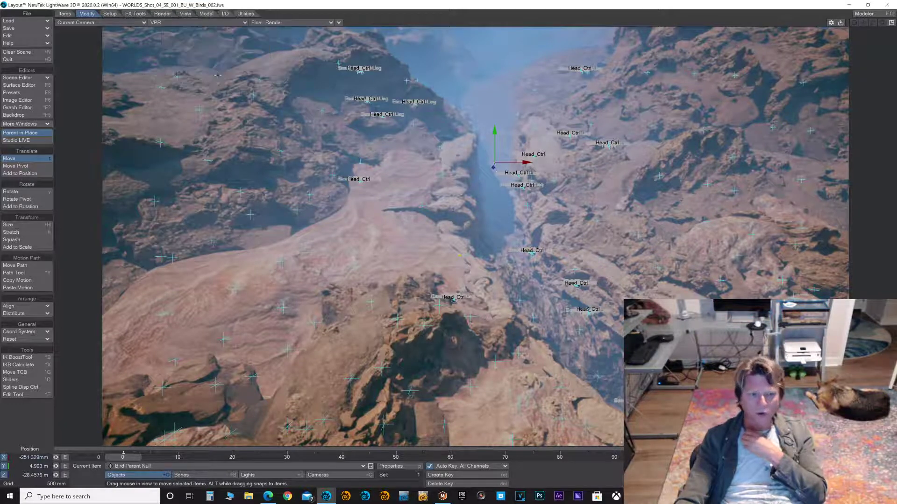
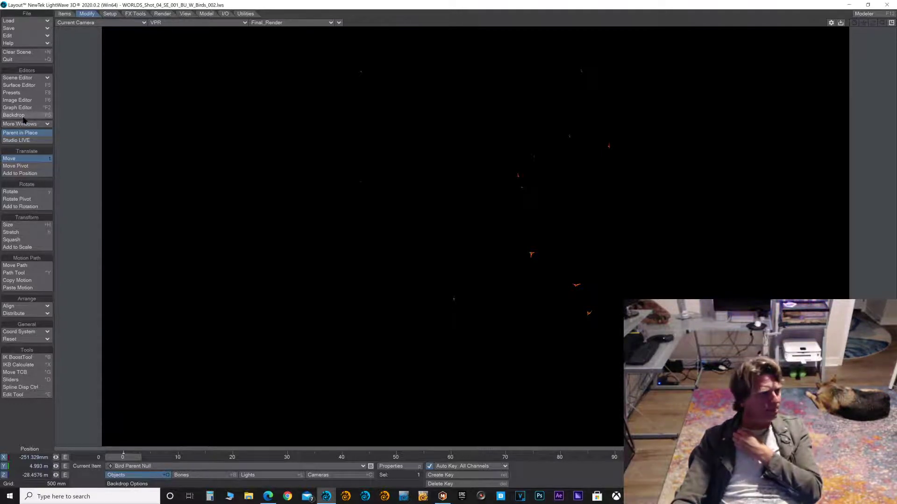
click(23, 117)
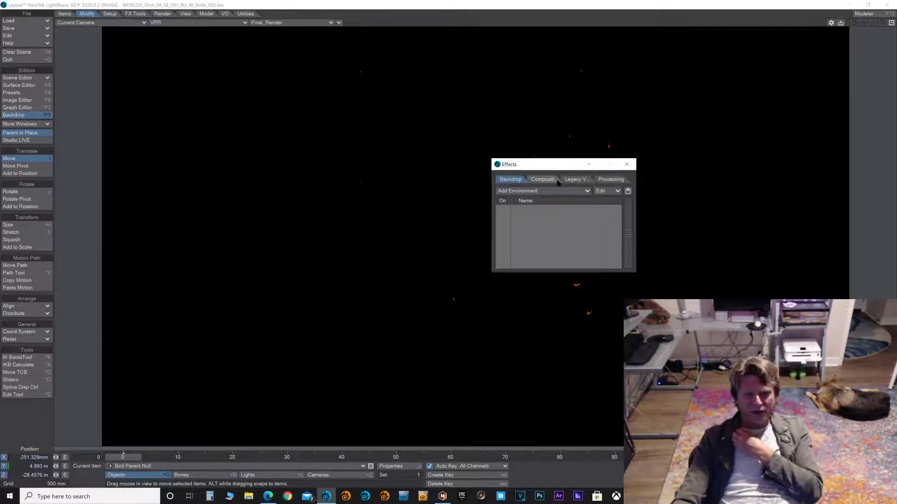
click(543, 179)
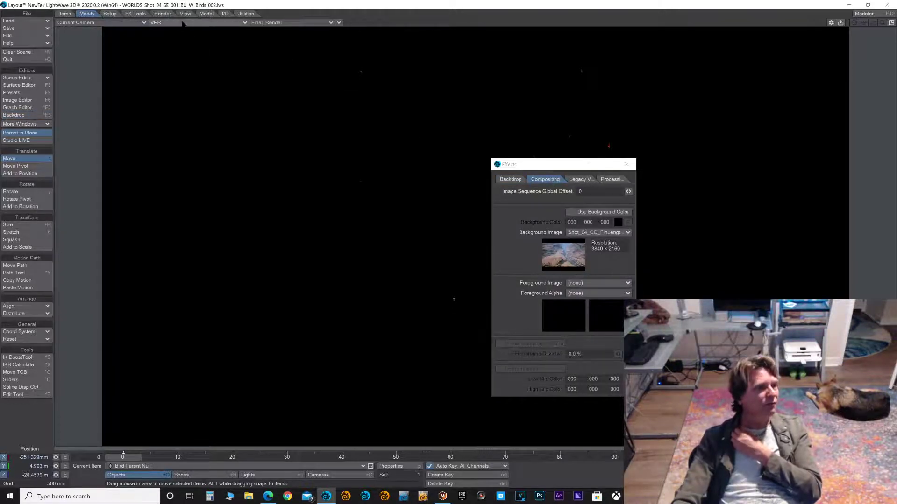
- Add an Environment light to the scene, keeping the name Environment
click(249, 475)
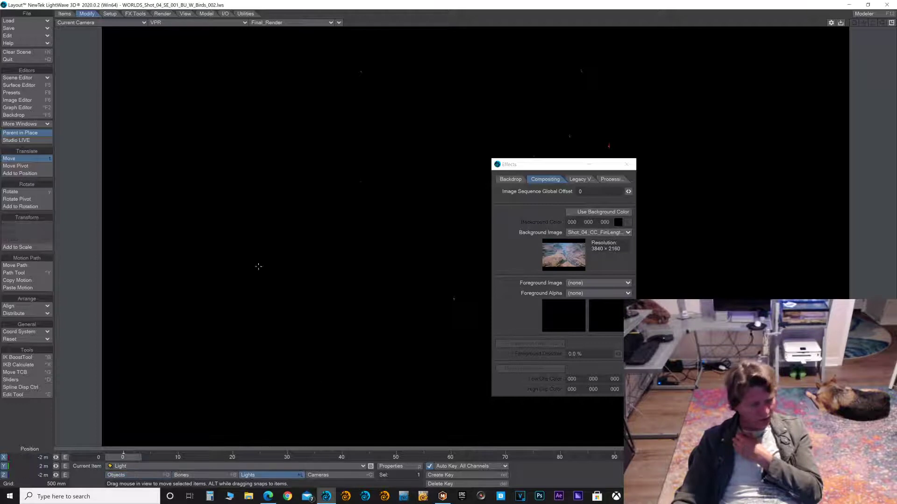
click(65, 14)
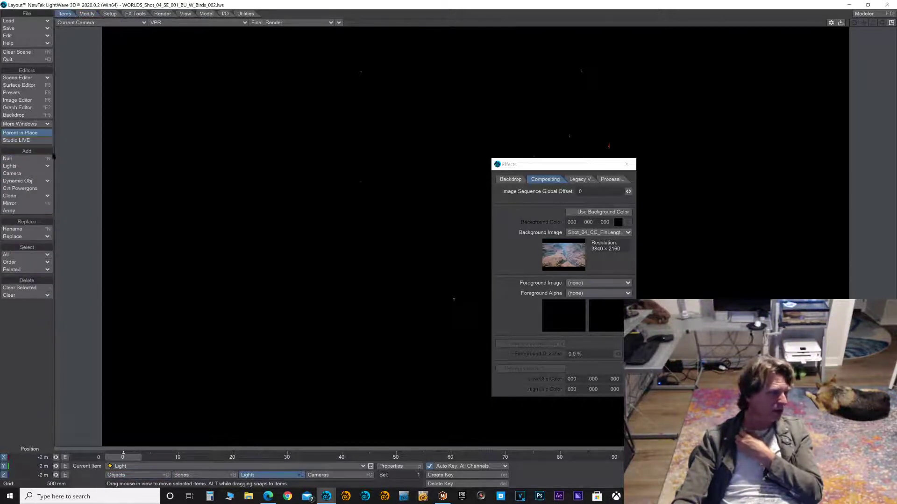
click(30, 166)
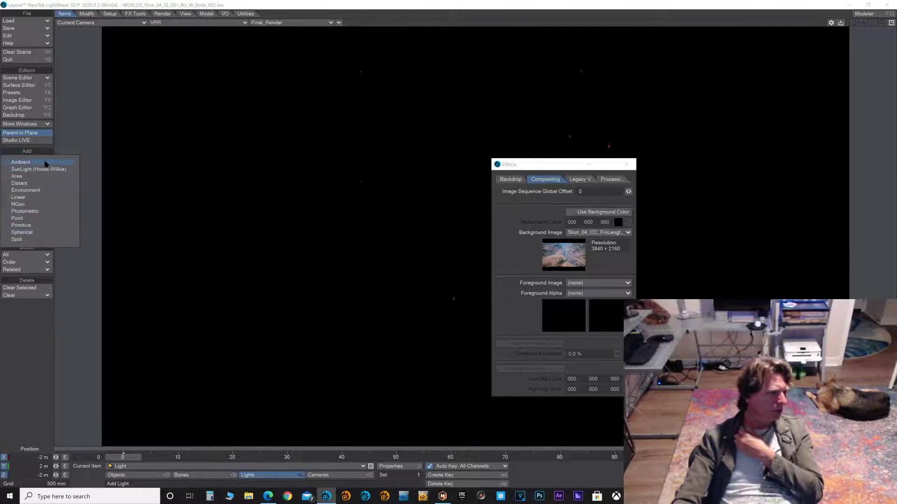
click(44, 191)
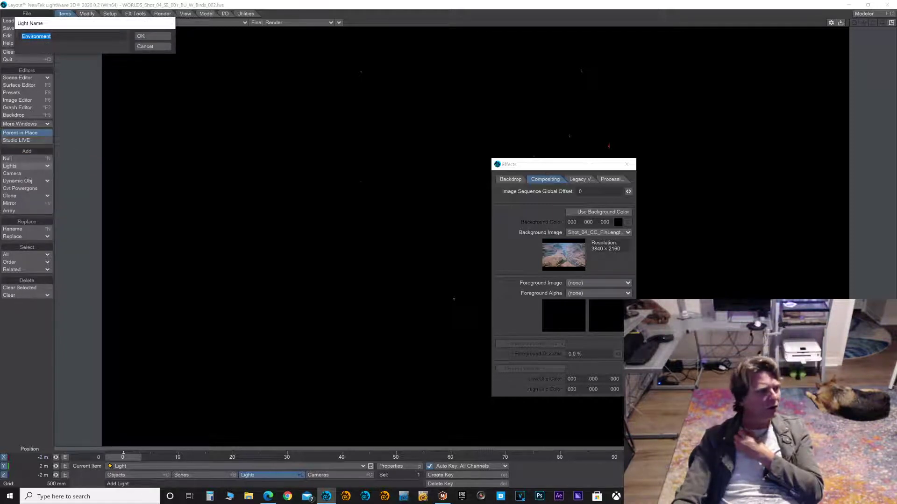
key(Return)
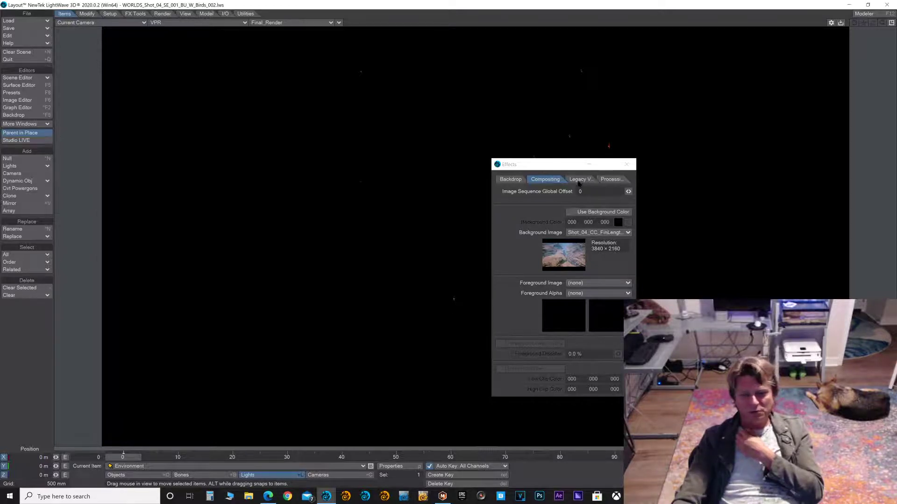
- Review the Environment light's properties and close the light and effects windows to inspect the VPR preview
drag(514, 165, 595, 189)
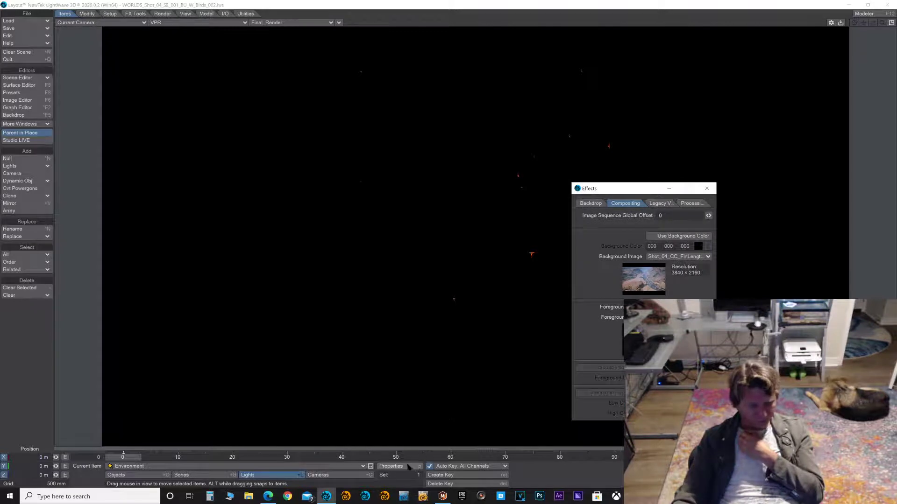
click(390, 466)
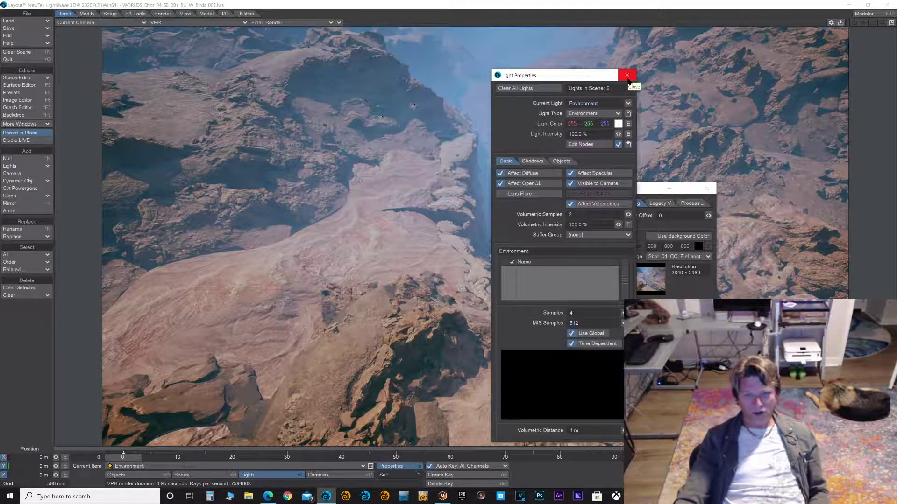
click(627, 76)
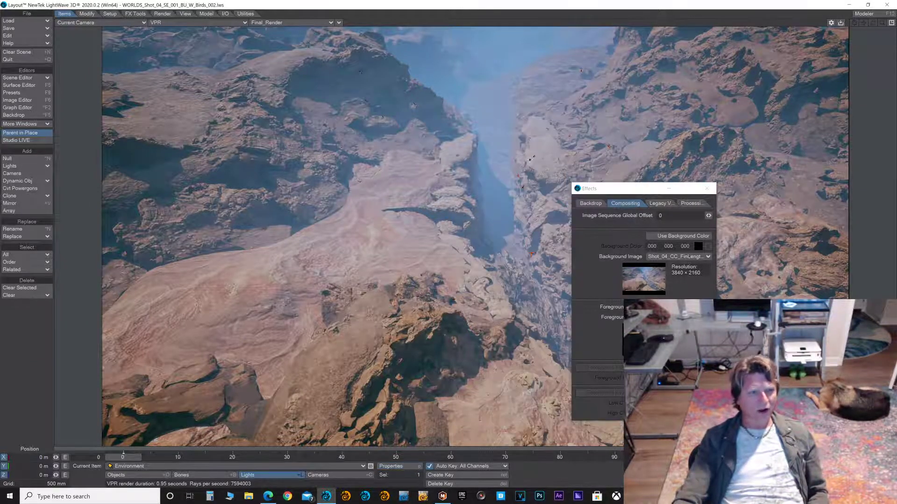
click(706, 189)
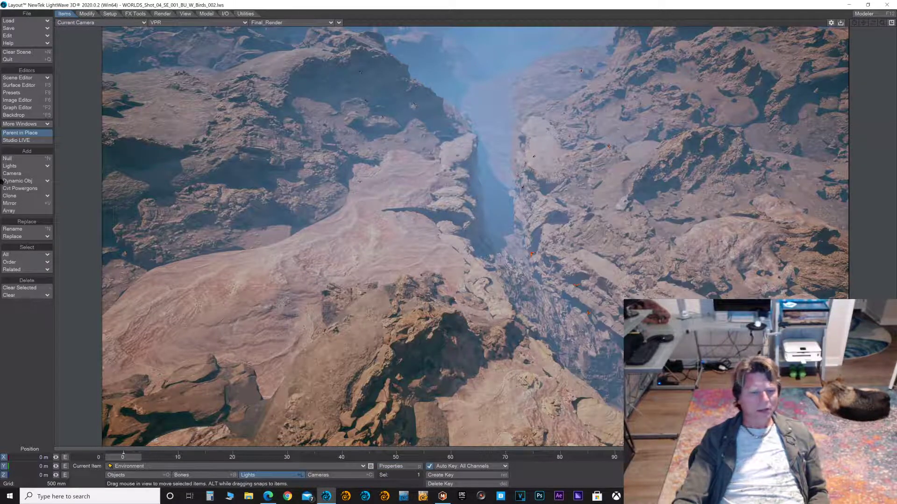
- Check the global illumination render settings, and enable Raytrace Shadows and Raytrace Reflection for the VPR renderer
click(165, 14)
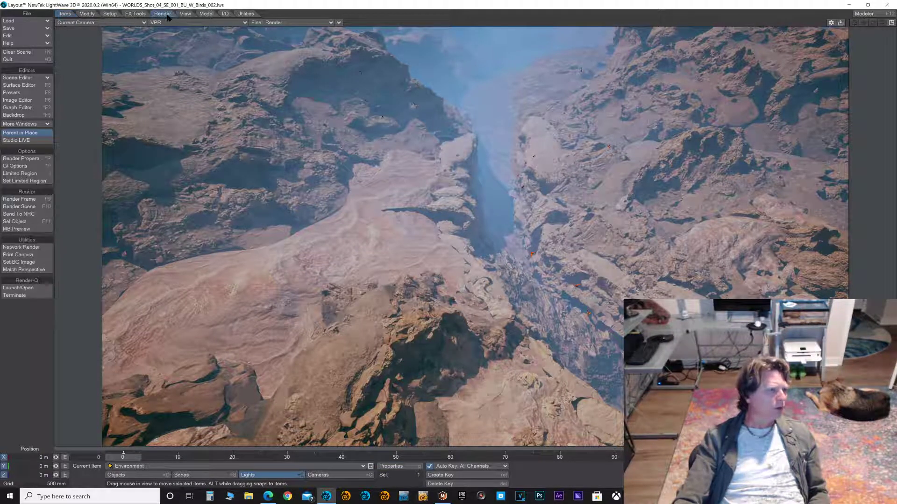
click(21, 159)
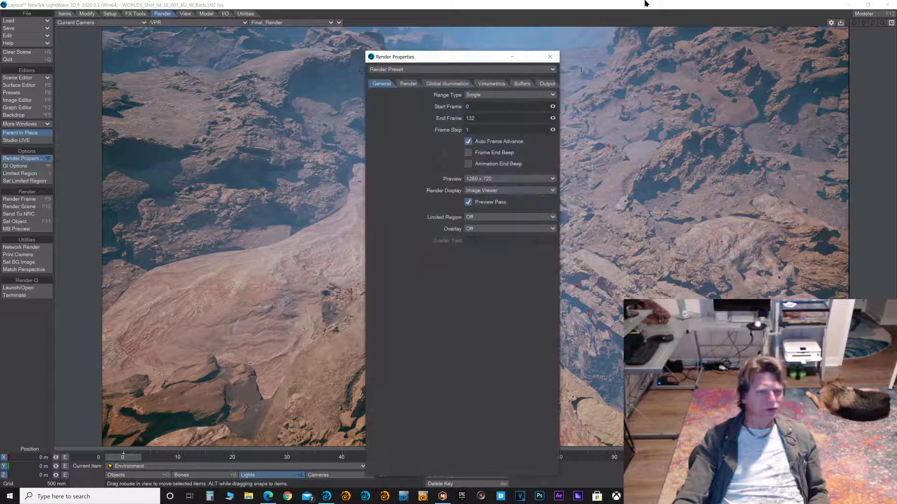
click(454, 84)
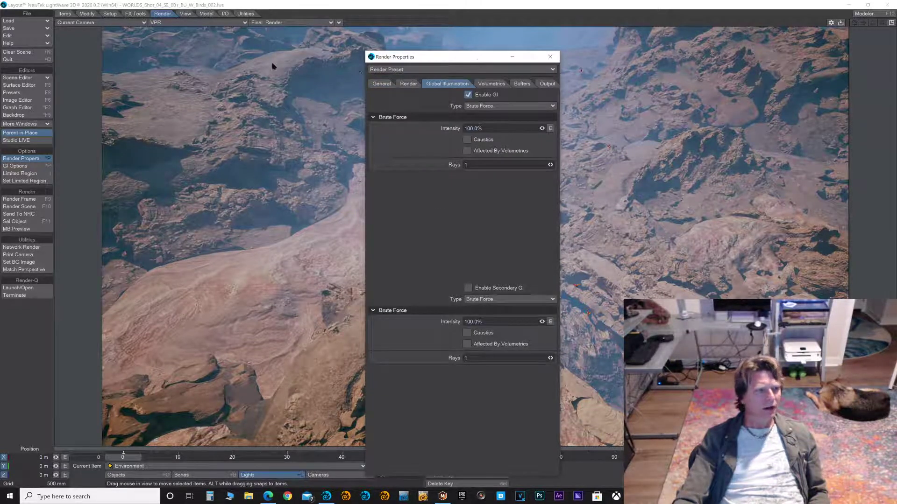
drag(479, 60, 201, 71)
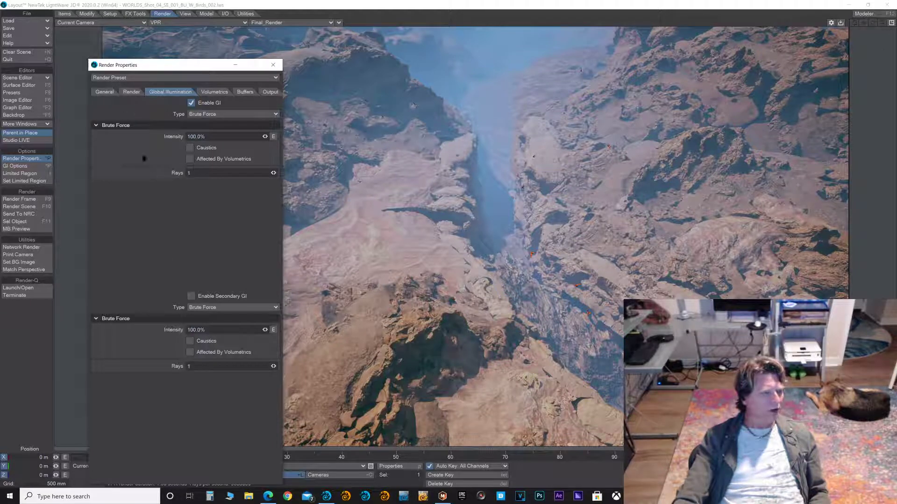
click(138, 95)
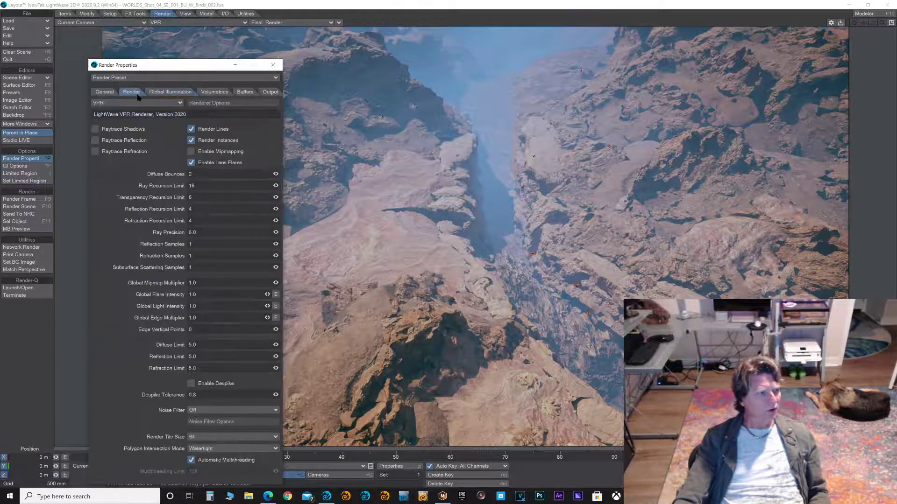
click(127, 141)
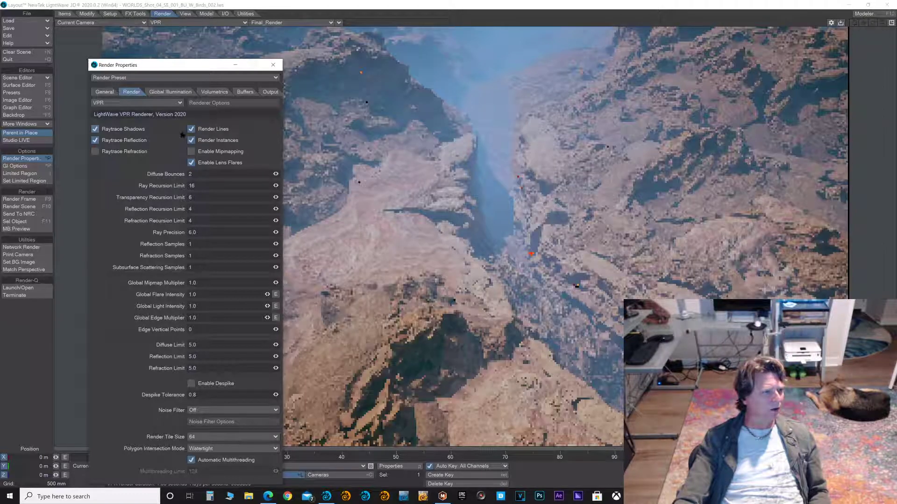
click(117, 94)
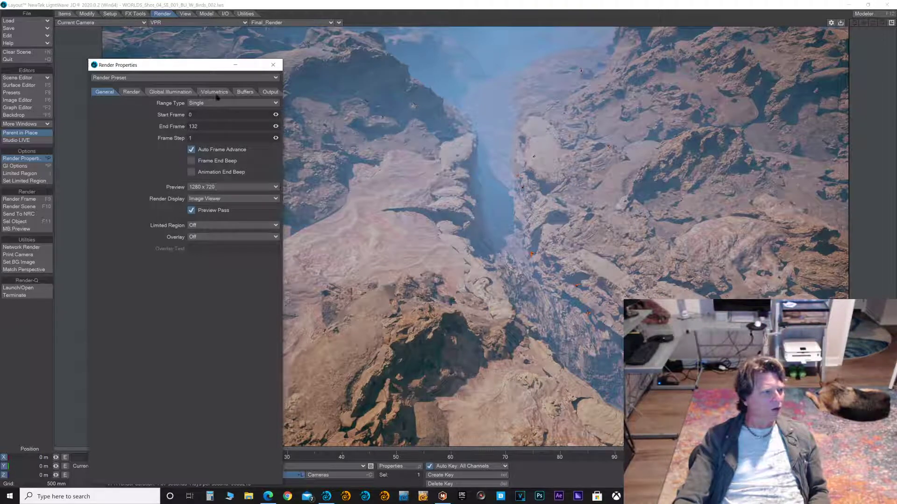
click(273, 65)
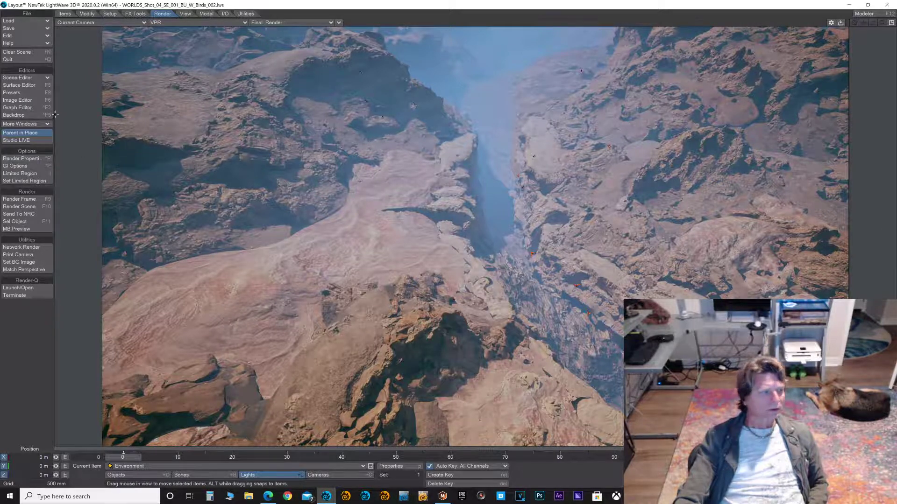
- Add an Image World environment to the scene's backdrop
click(27, 124)
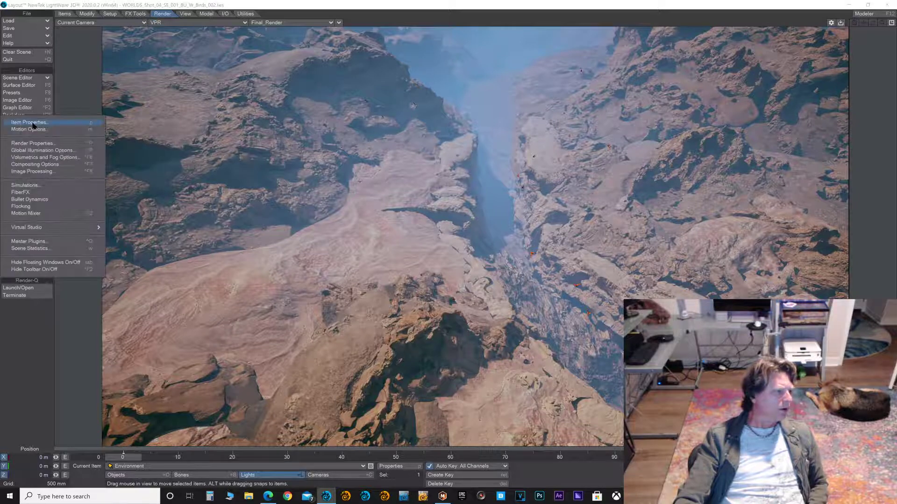
click(55, 171)
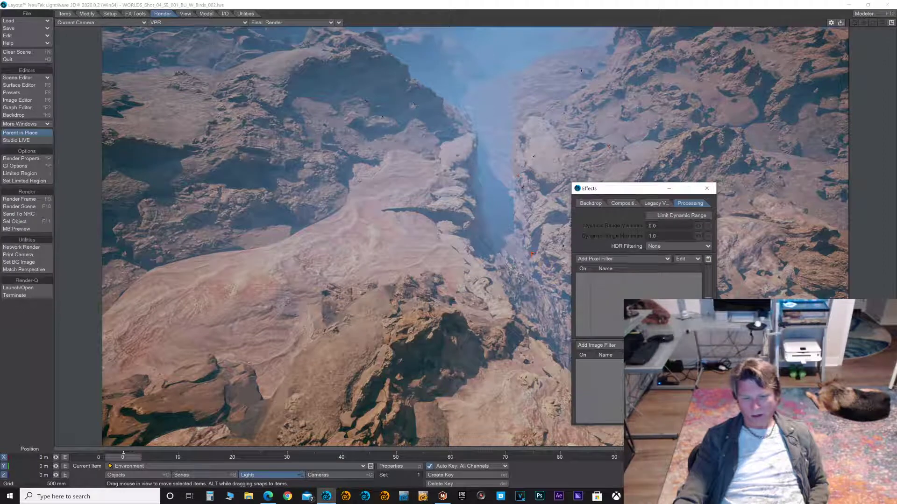
click(590, 203)
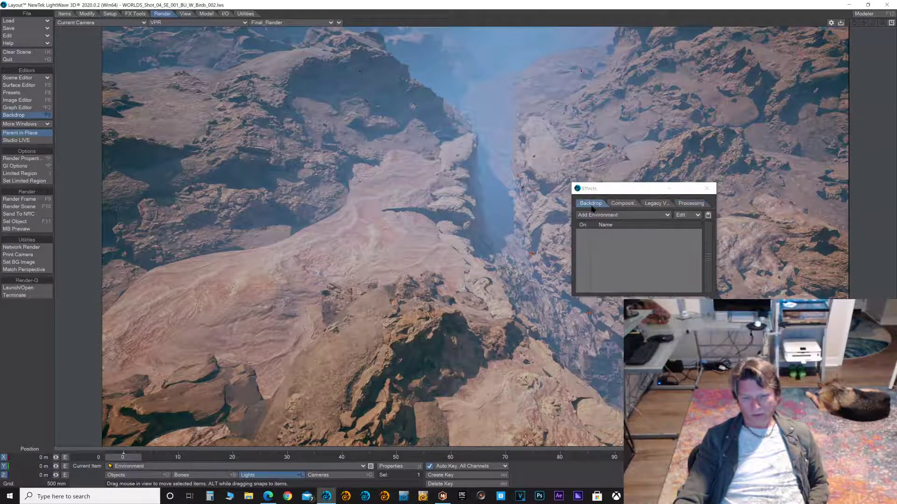
click(619, 218)
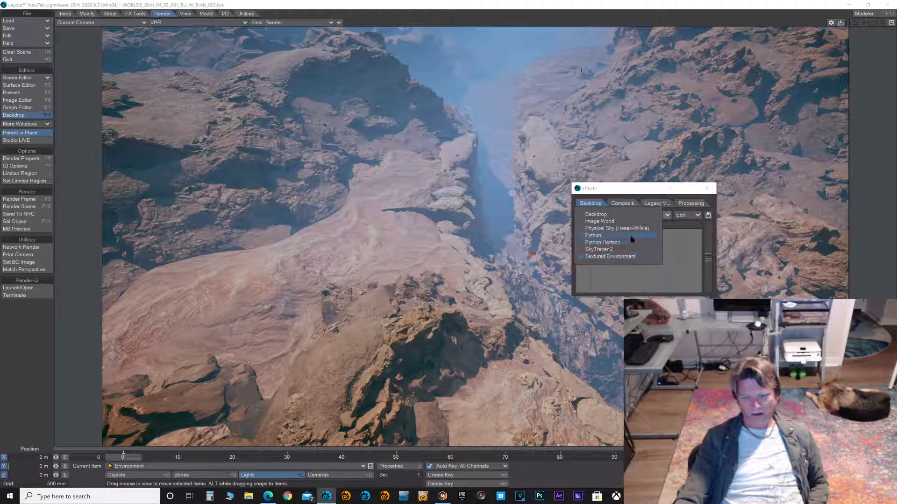
click(646, 221)
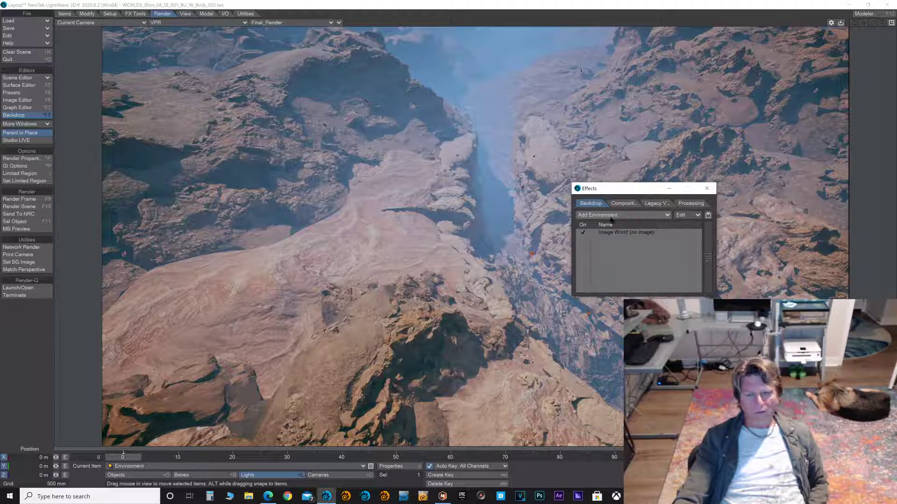
- Start loading a new light probe image for the Image World environment, browsing to the WORLDS_Shots/Worlds_Shot_04 folder
click(626, 234)
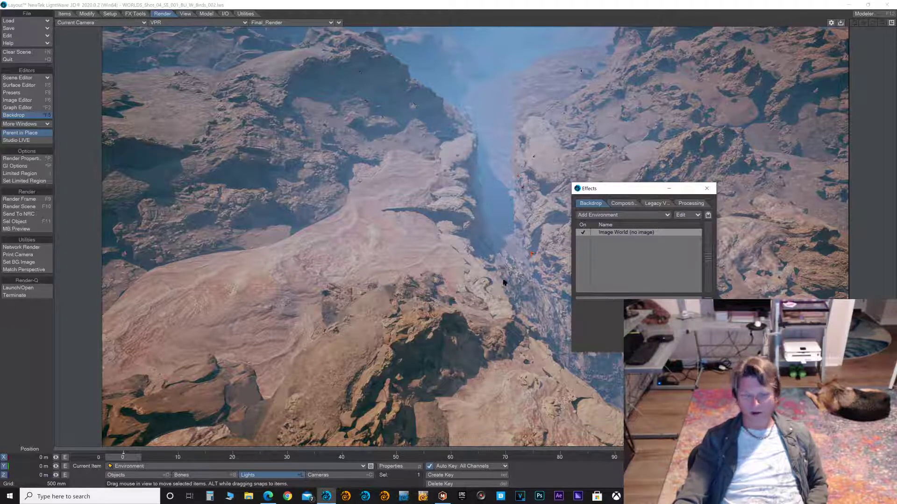
double_click(629, 232)
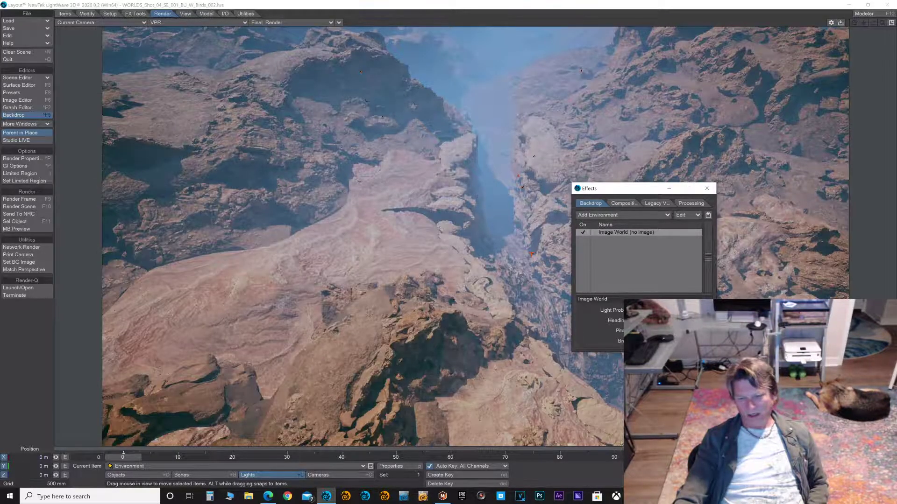
click(659, 310)
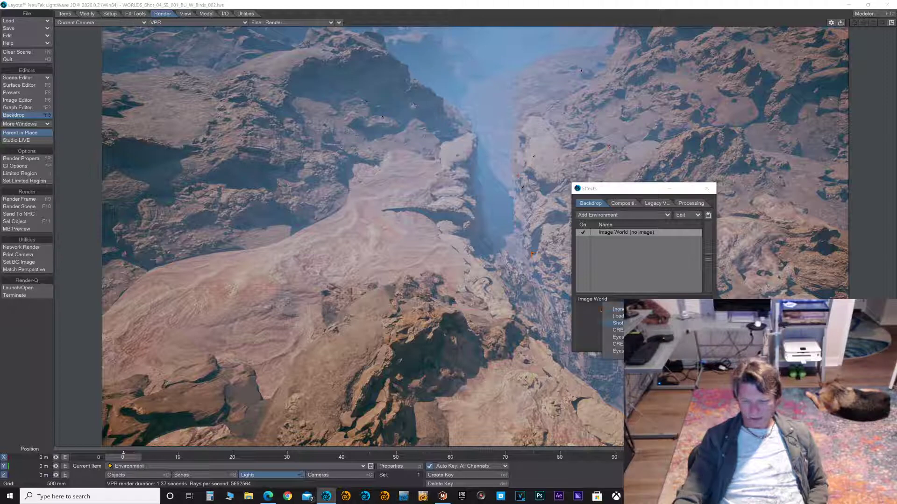
click(616, 316)
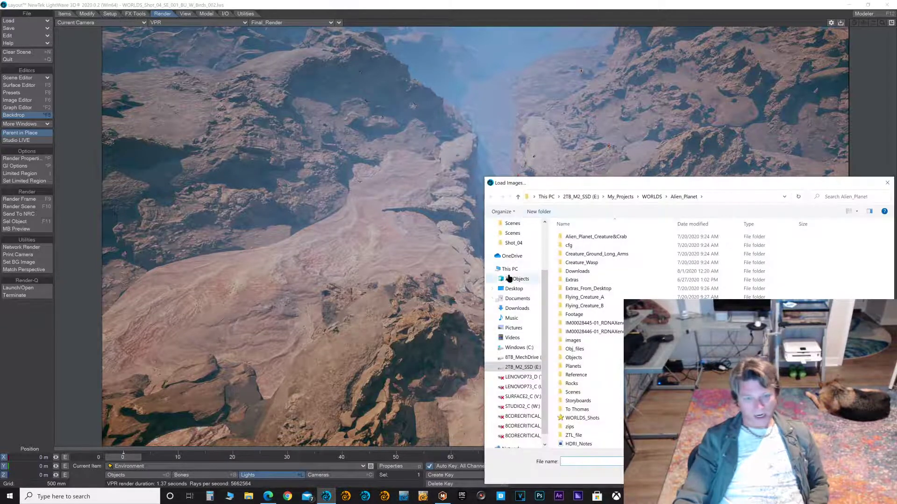
drag(616, 190, 467, 115)
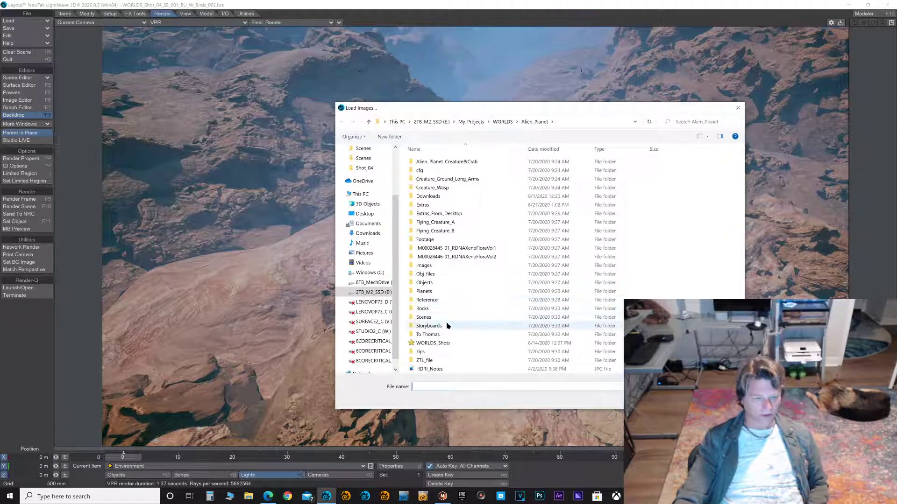
double_click(432, 344)
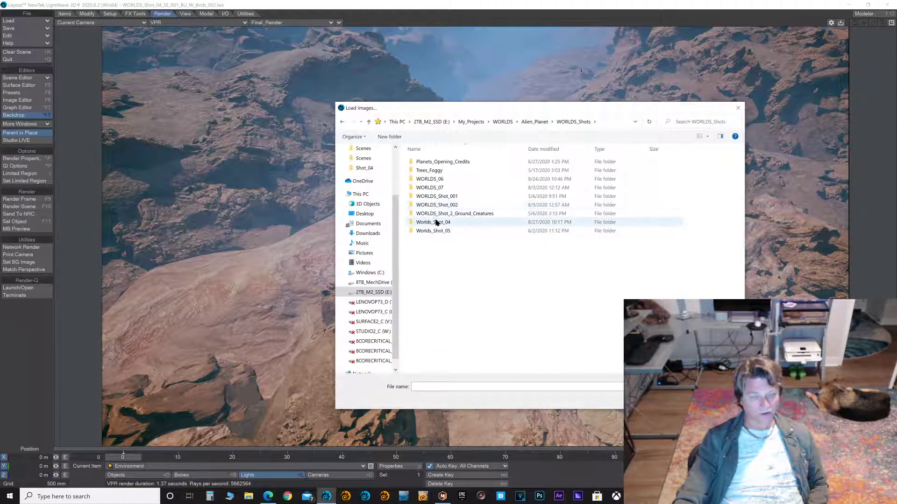
double_click(434, 223)
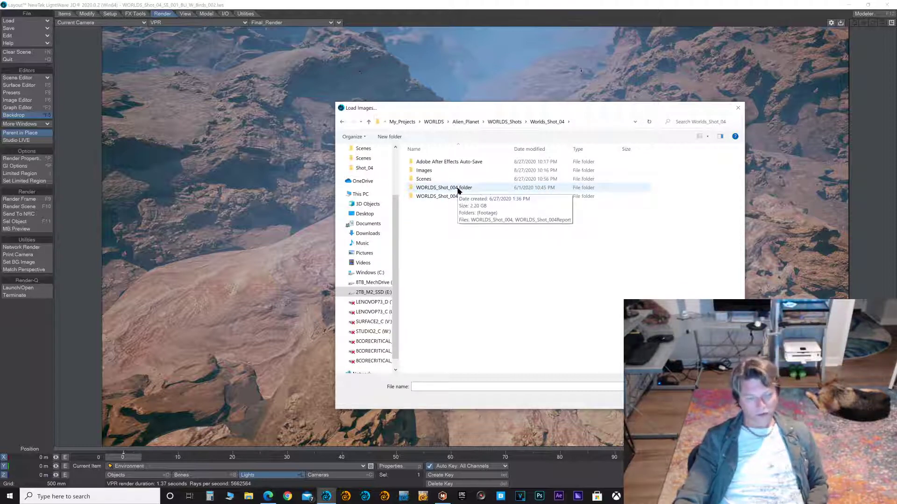
double_click(458, 188)
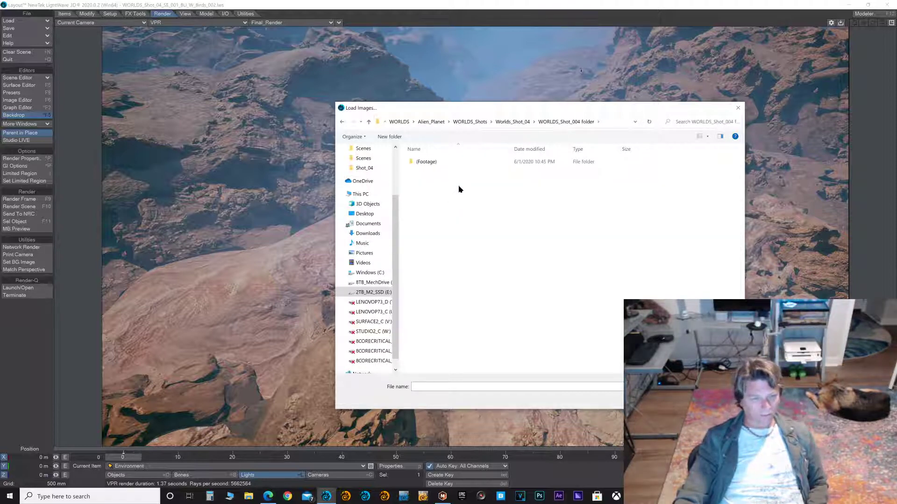
double_click(438, 165)
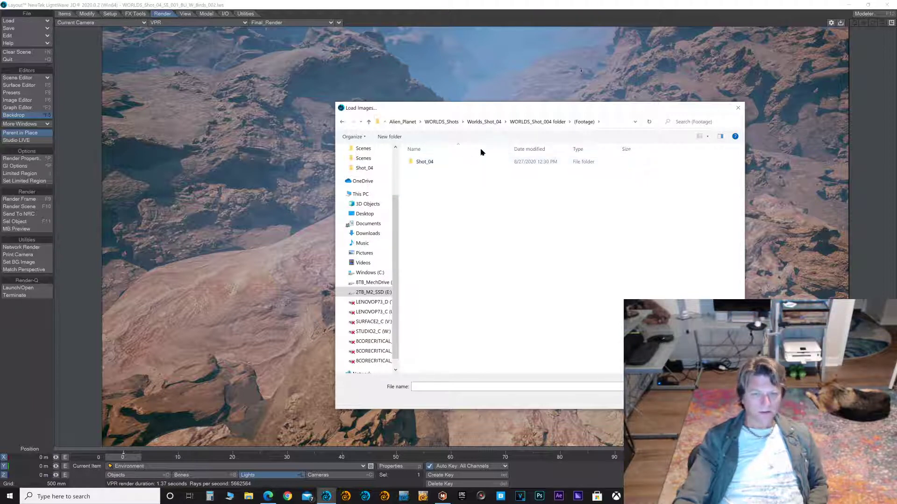
click(483, 121)
double_click(466, 197)
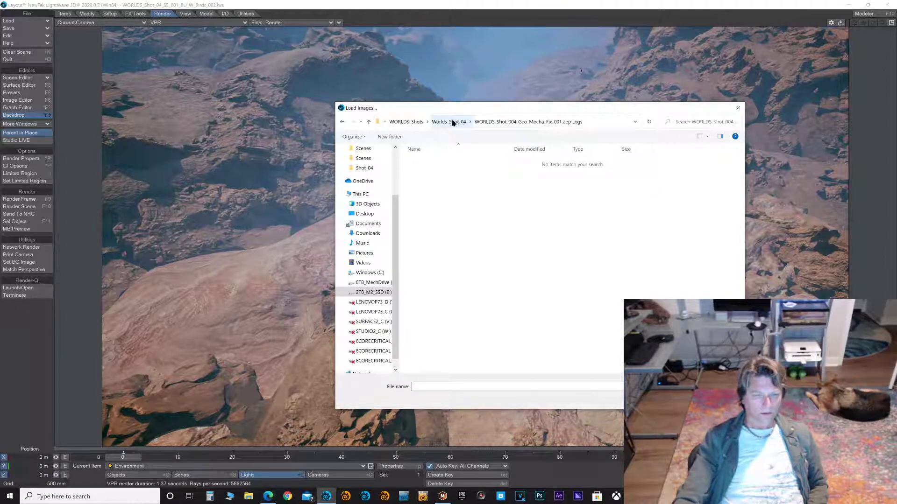
click(449, 122)
- Load the plate frame Shot_04_CC_FinLength_00017 from the Images/Plate folder as the Image World light probe
double_click(423, 170)
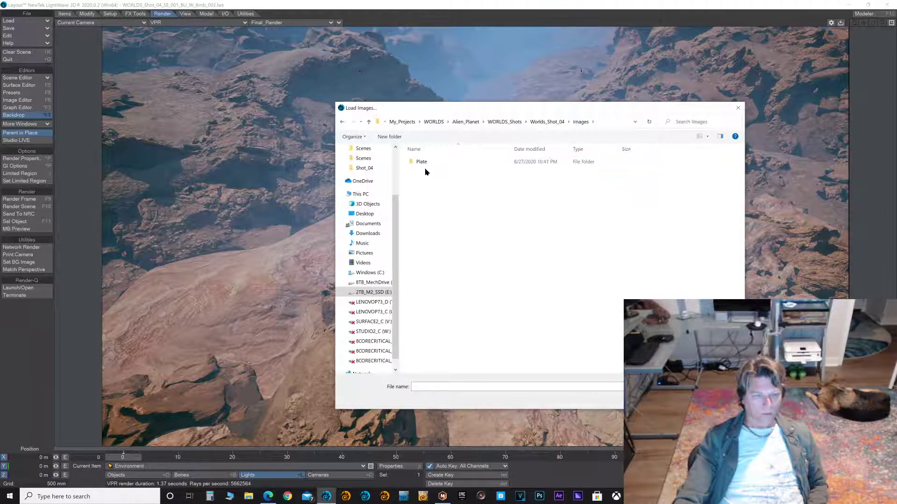
double_click(431, 163)
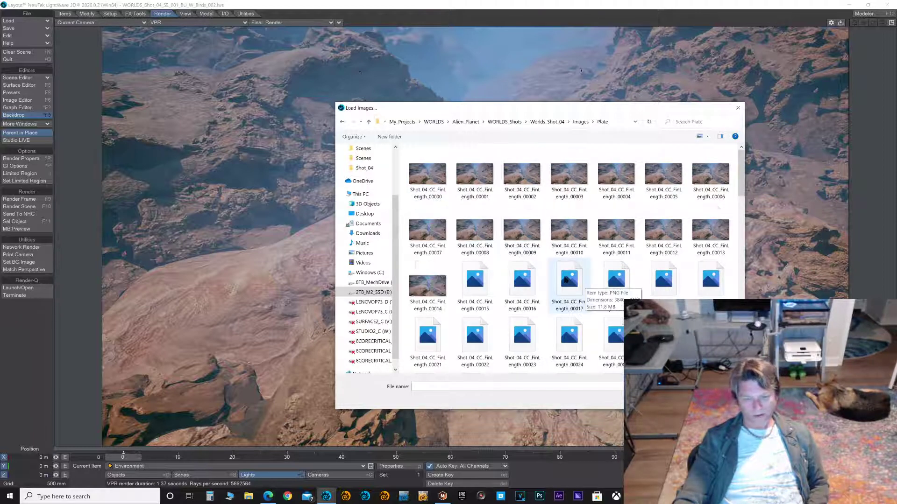
click(567, 280)
click(676, 400)
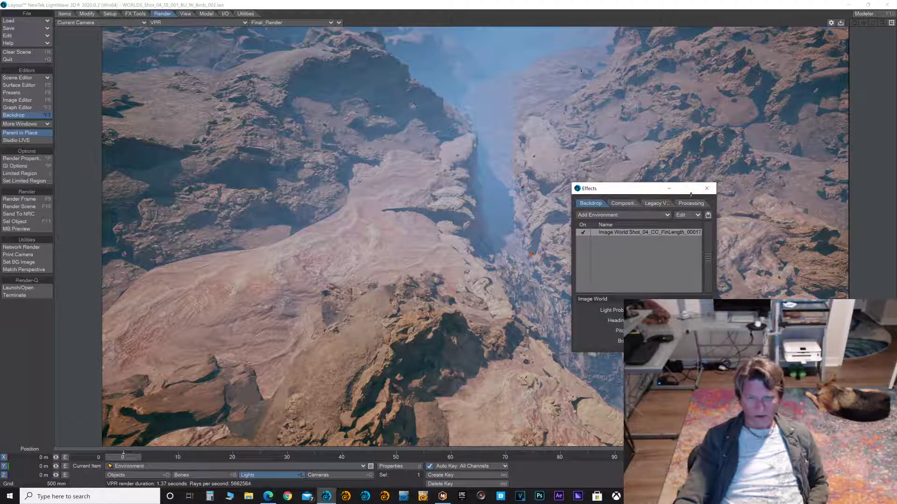
click(505, 269)
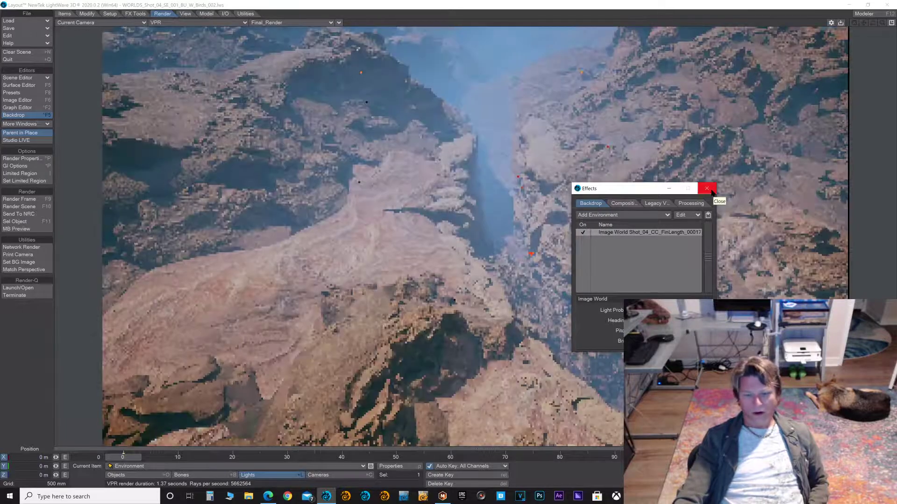
- Close the effects window and check the environment map preview in the Environment light's properties
click(707, 190)
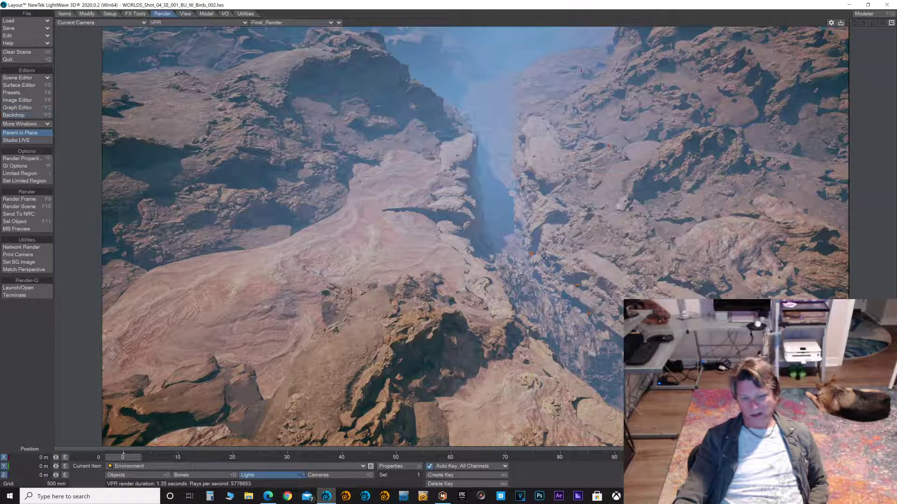
click(393, 466)
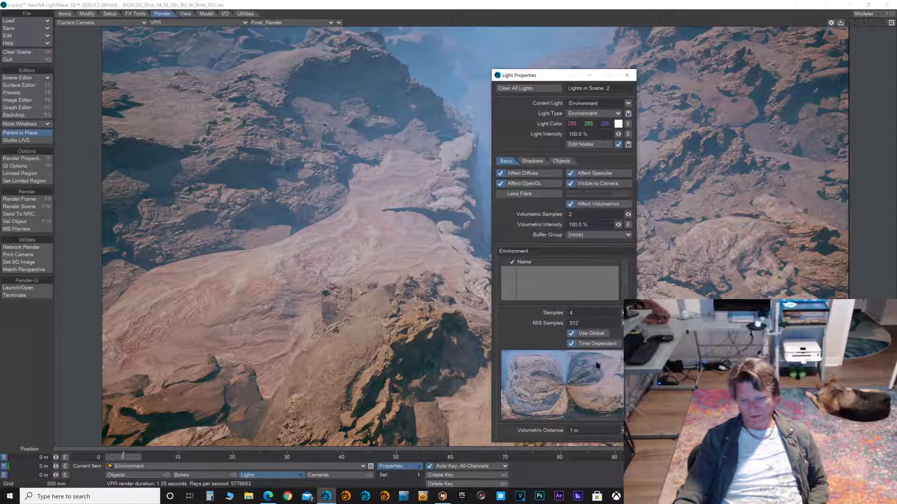
click(627, 76)
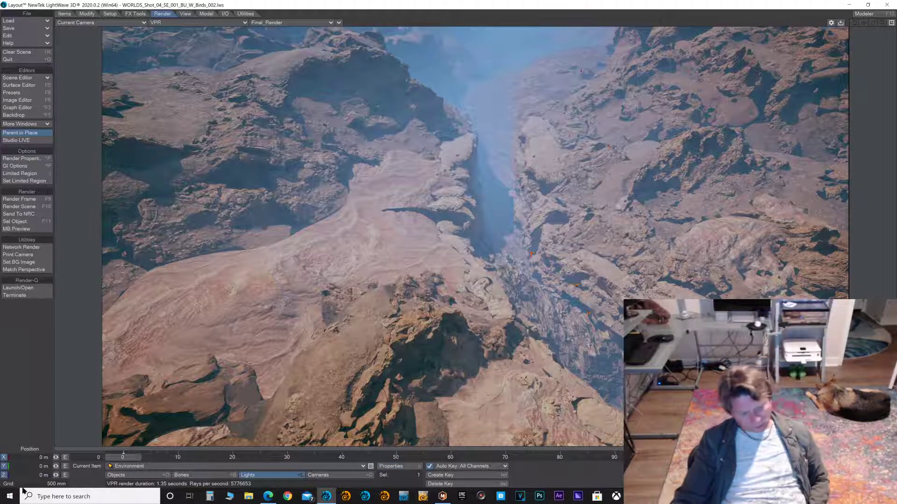
- Scale the Bird Parent Null to a stretch of 0.05 on X, Y and Z, and close the Scene Editor
click(132, 476)
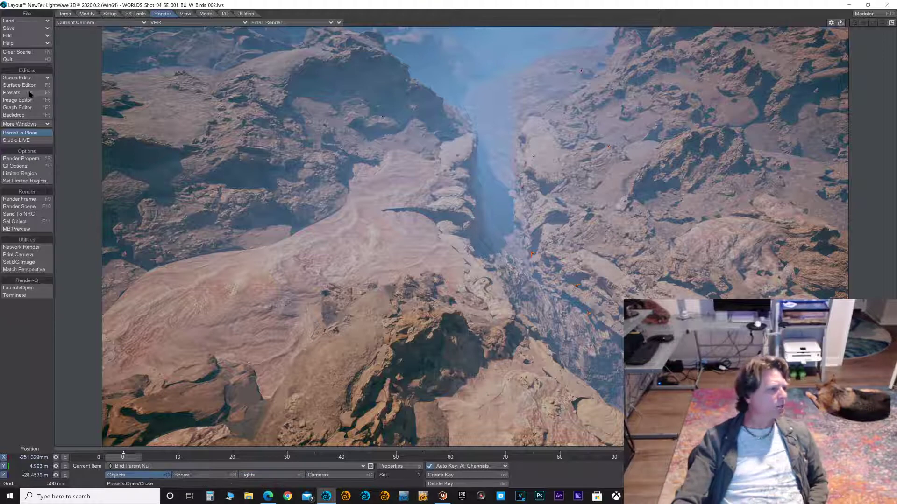
click(18, 78)
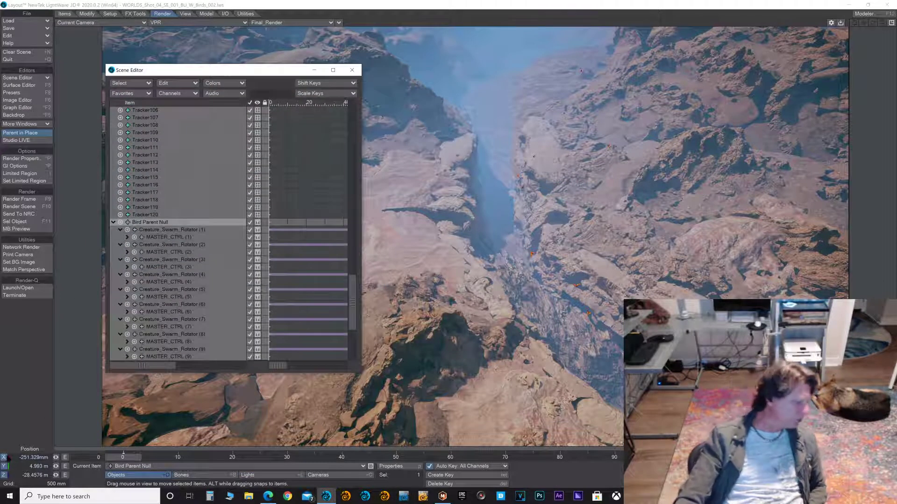
key(h)
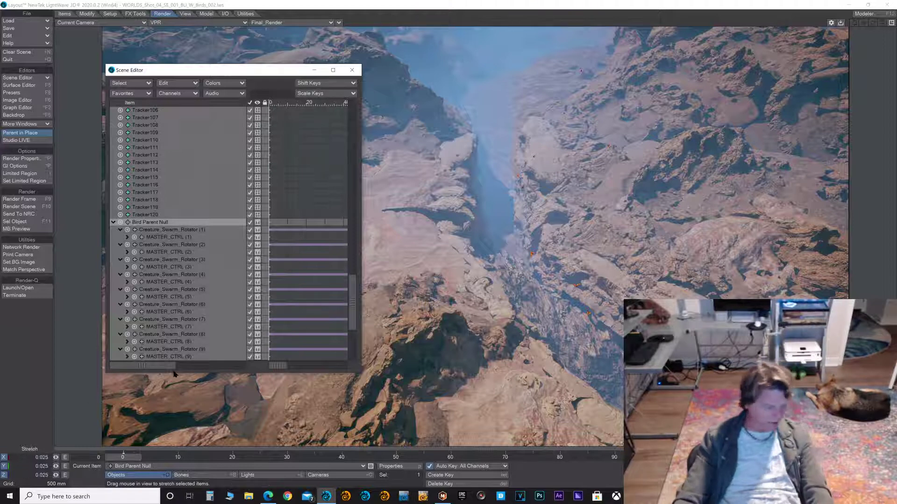
click(53, 459)
double_click(41, 458)
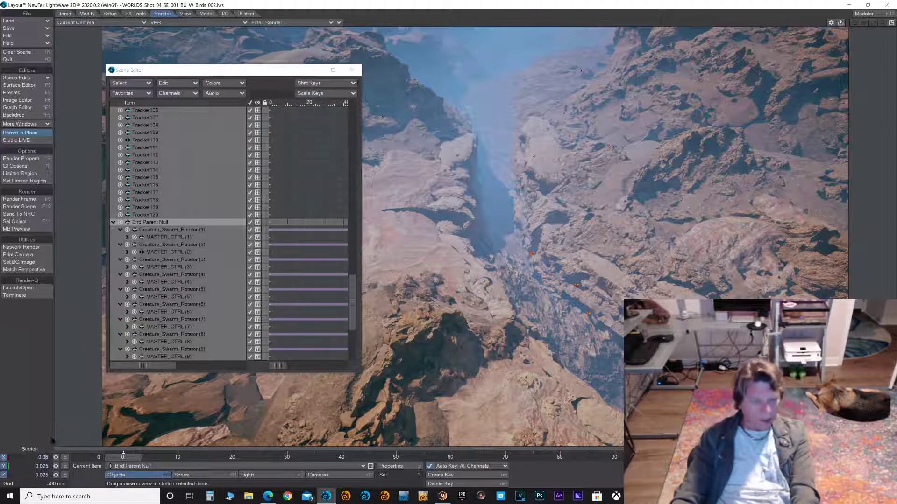
text(0.05)
key(Return)
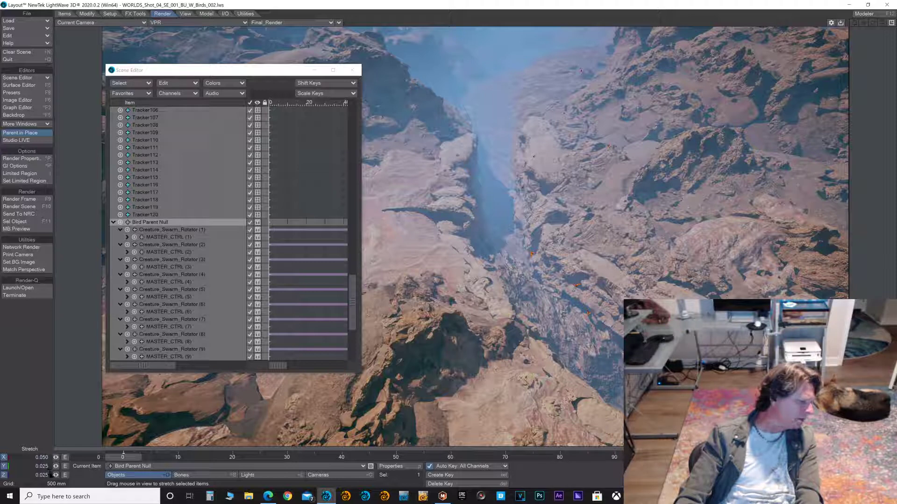
text(.05)
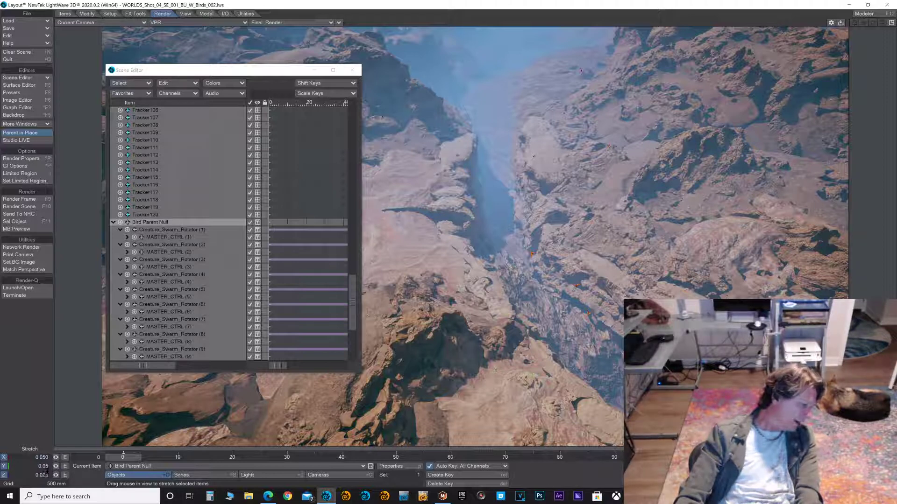
click(45, 475)
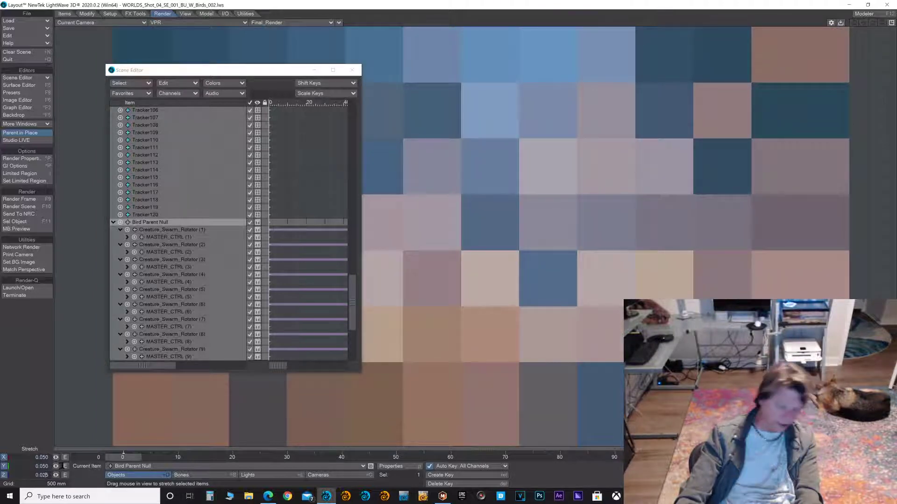
key(BackSpace)
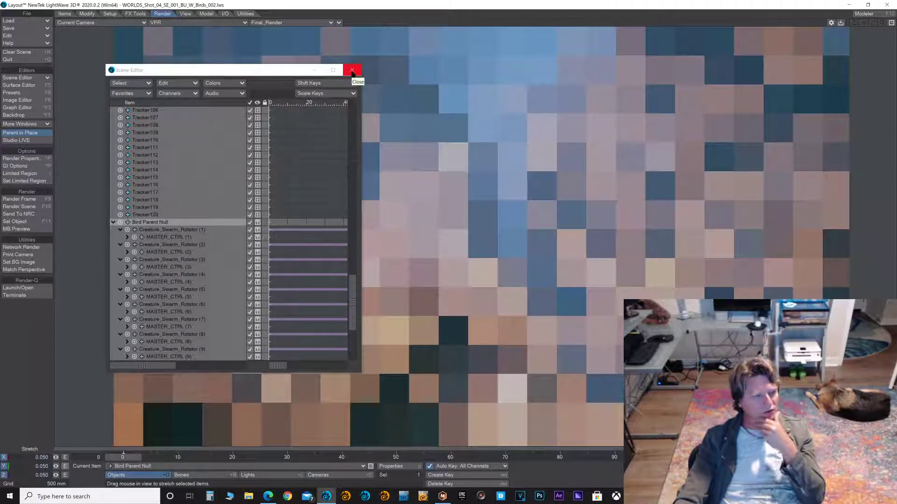
click(353, 71)
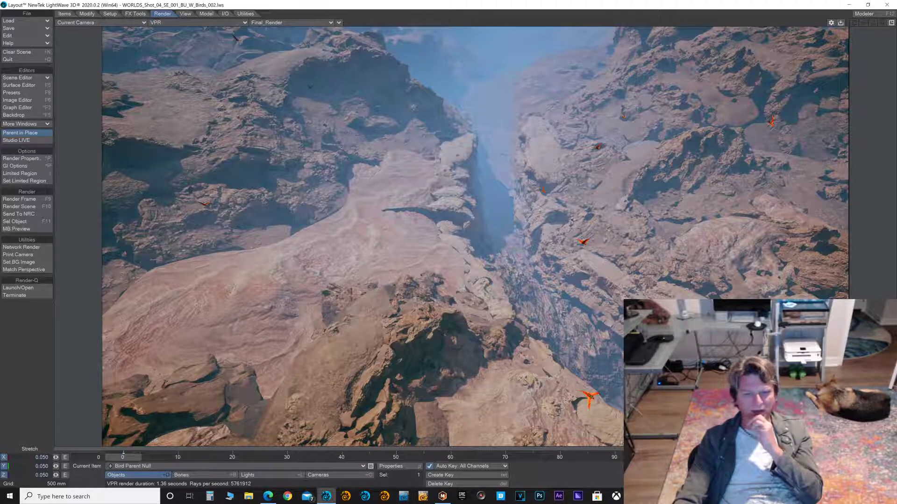
- Reduce the Layout window to a smaller size on the desktop and save the scene as WORLDS_Shot_04_SE_001_BU_W_Birds_003
click(868, 5)
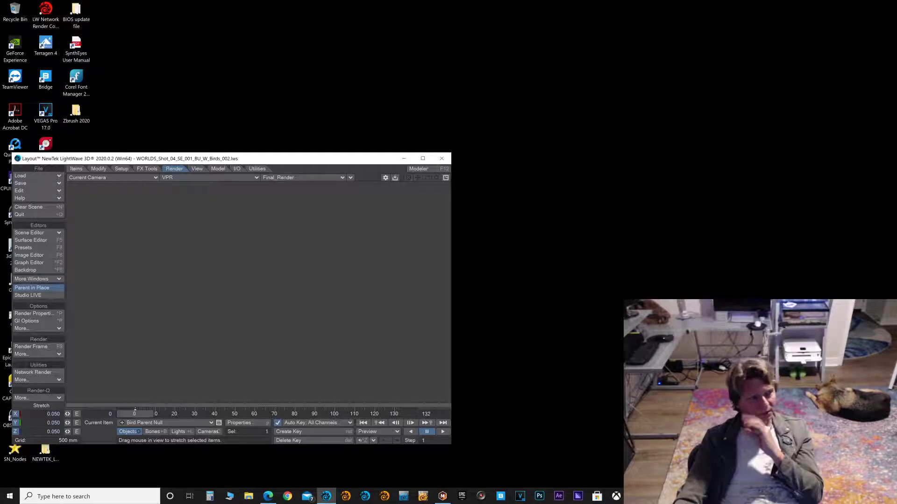
drag(195, 159, 544, 148)
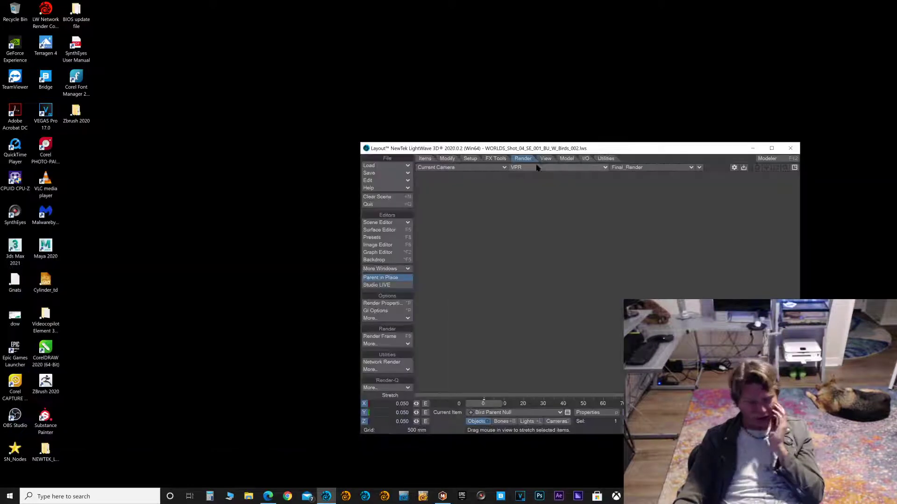
click(406, 173)
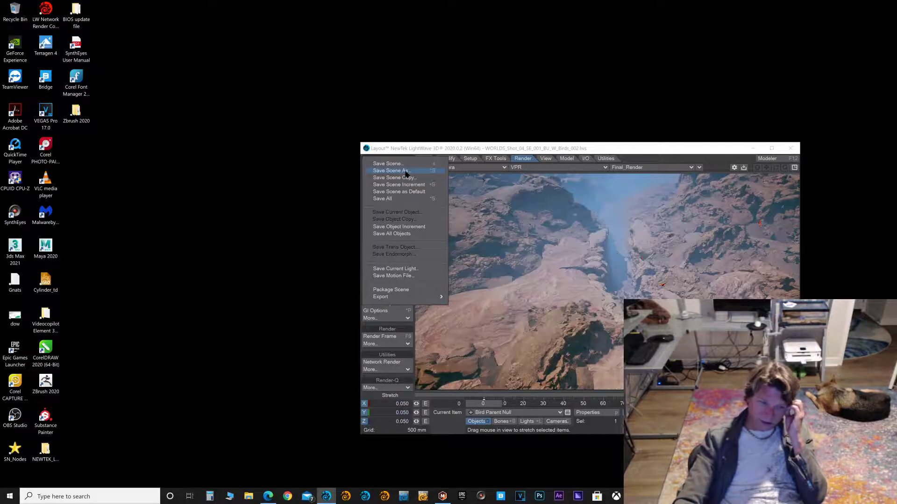
click(406, 171)
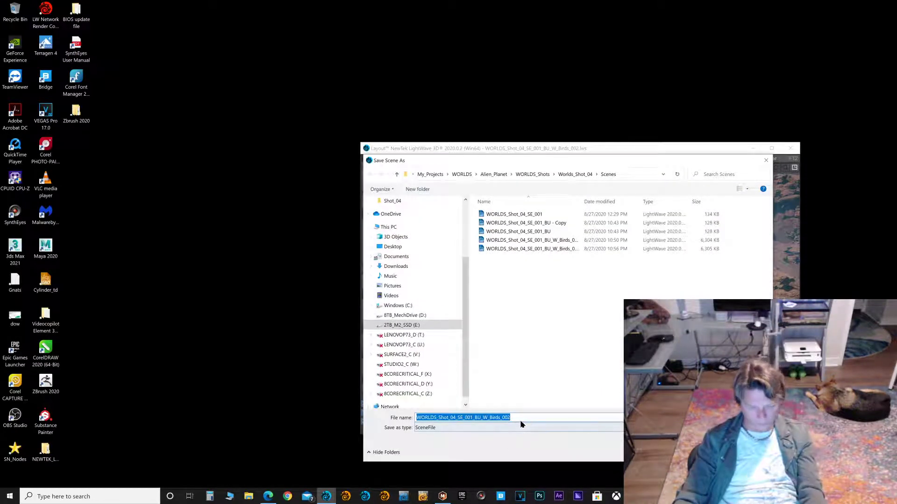
click(526, 417)
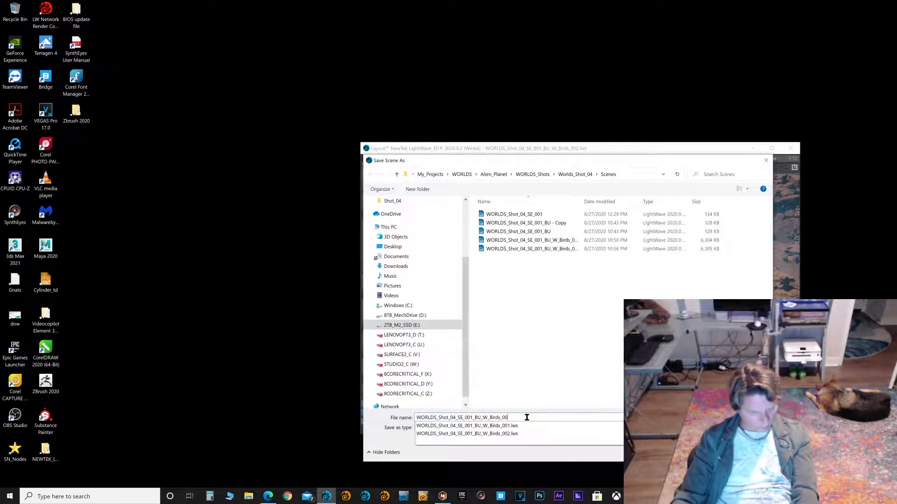
key(Return)
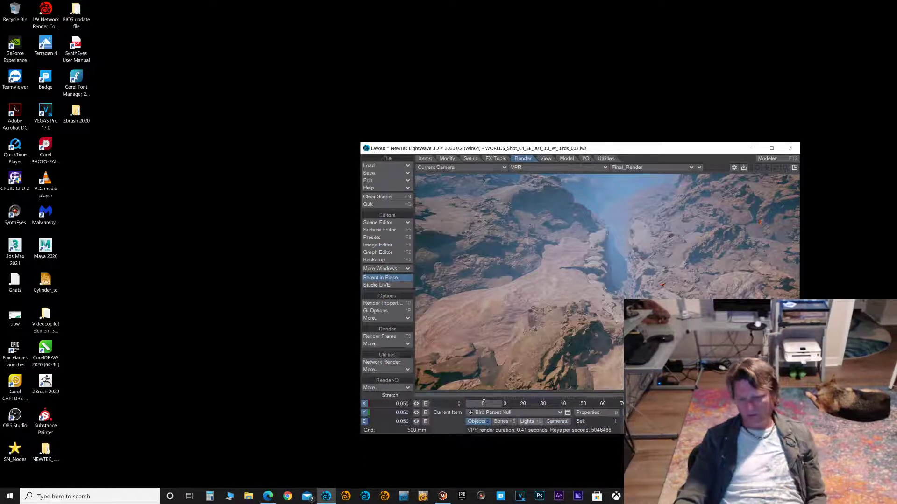
- Enable Half Resolution for the VPR viewport display and close its options
click(734, 167)
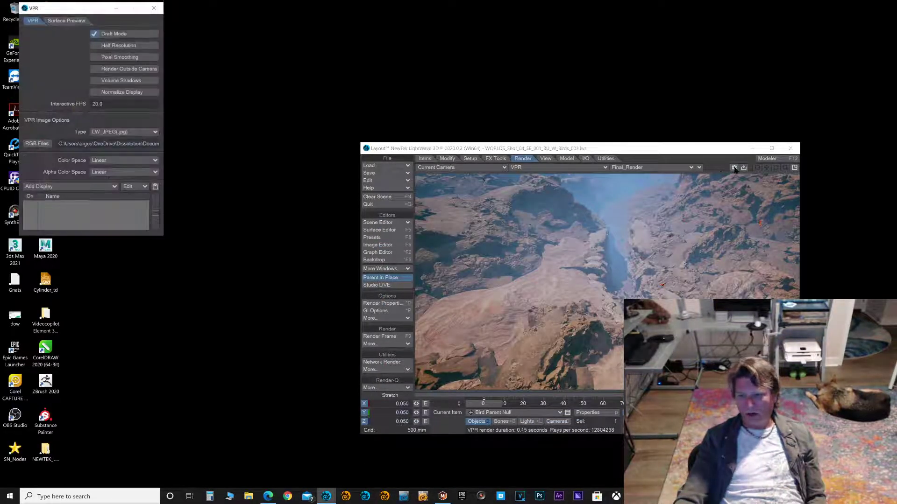
click(119, 45)
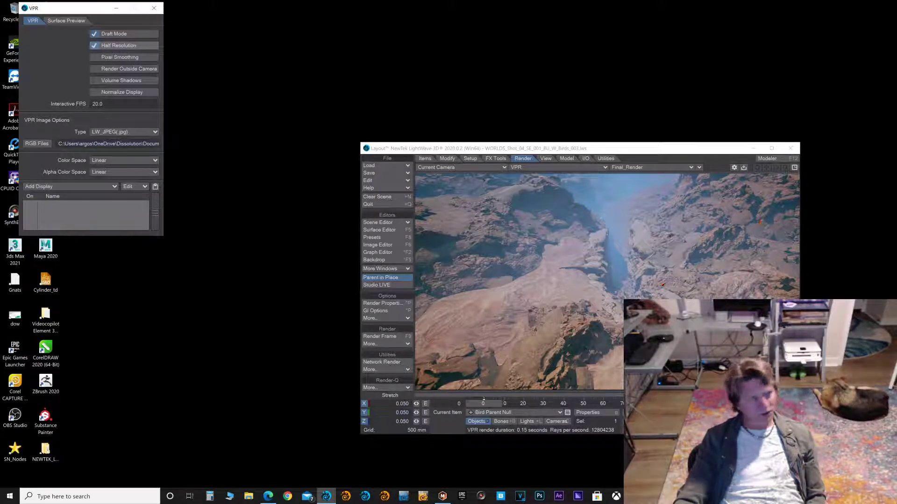
click(154, 8)
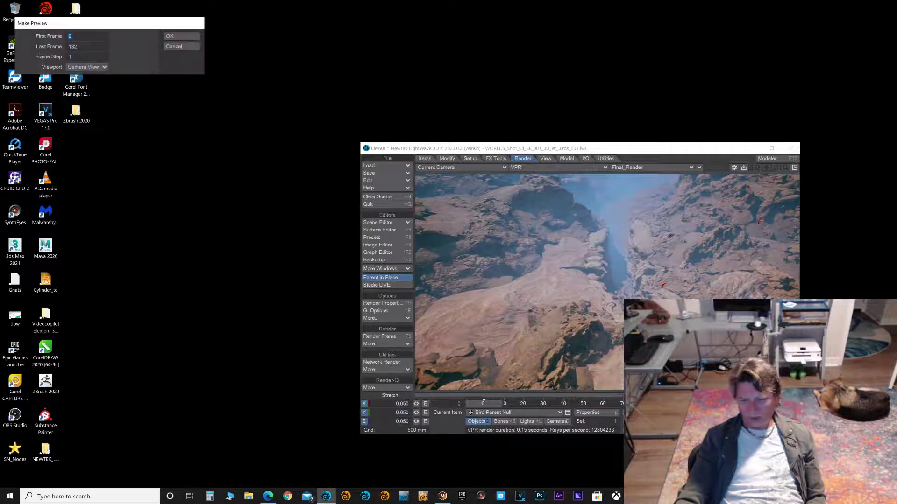
- Make a Camera View preview of frames 0 to 132 with a frame step of 1, play it, and end the preview
click(189, 37)
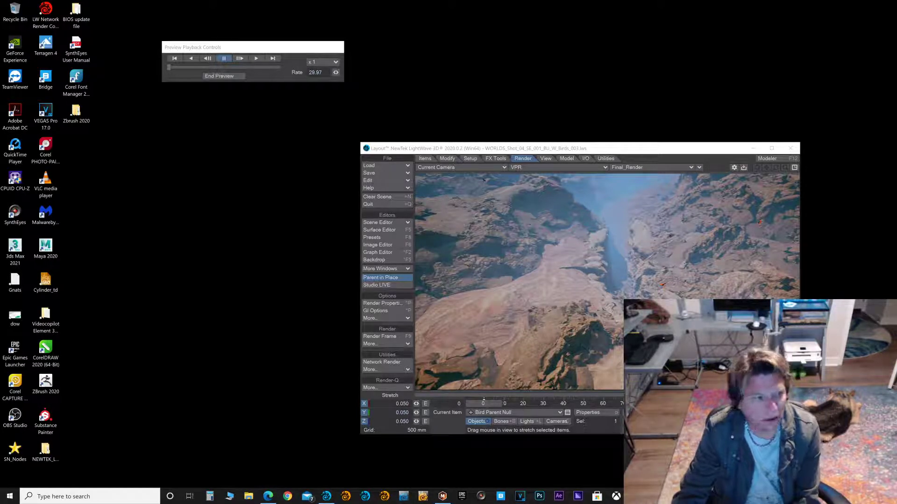
drag(272, 52, 261, 254)
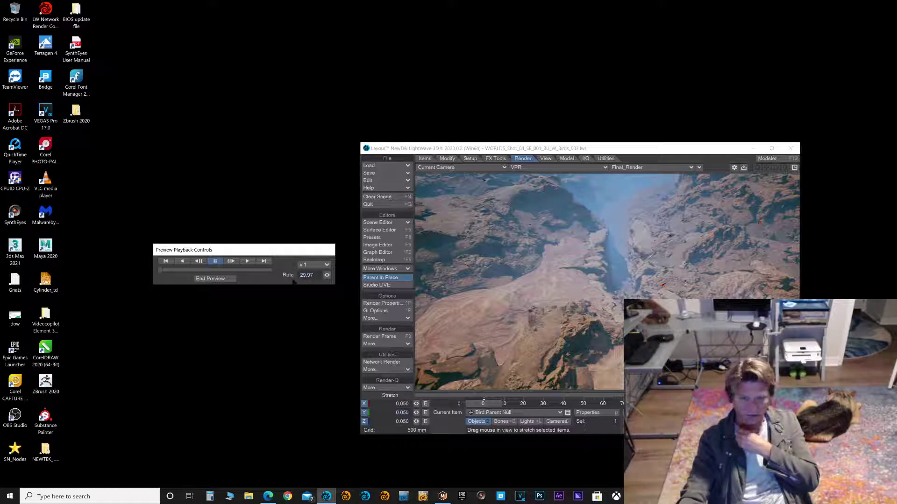
click(252, 261)
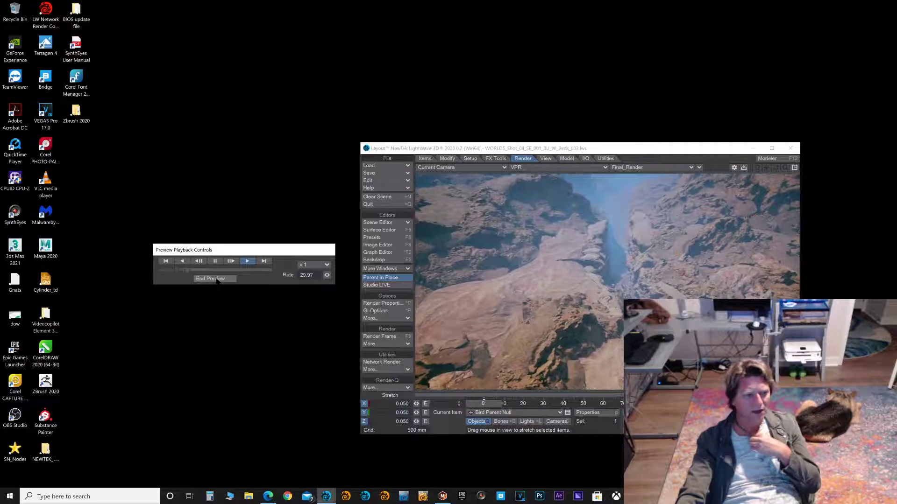
click(217, 279)
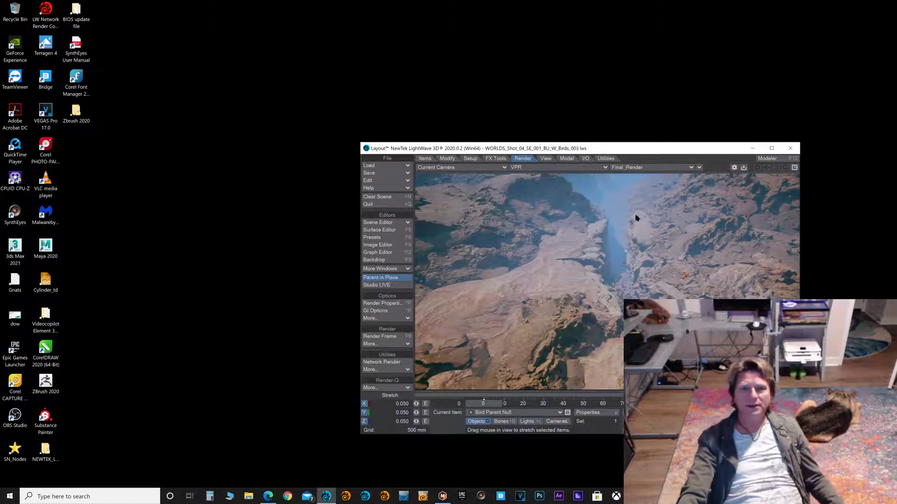